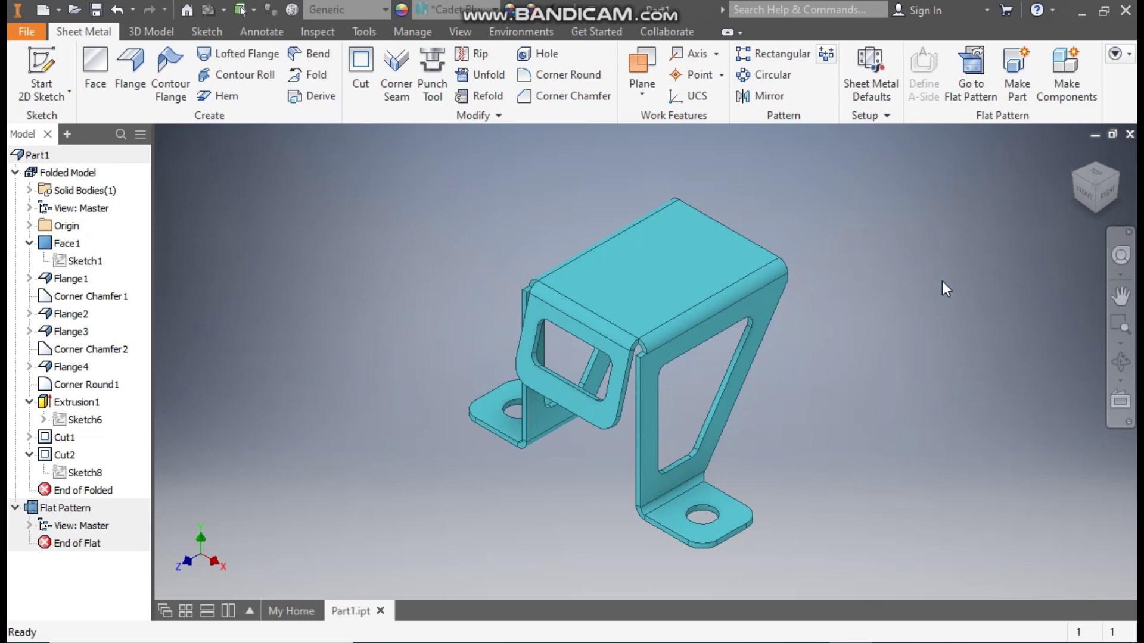
Inspect the finished bracket from the right and isometric views, then start a new file.
left_click(1109, 194)
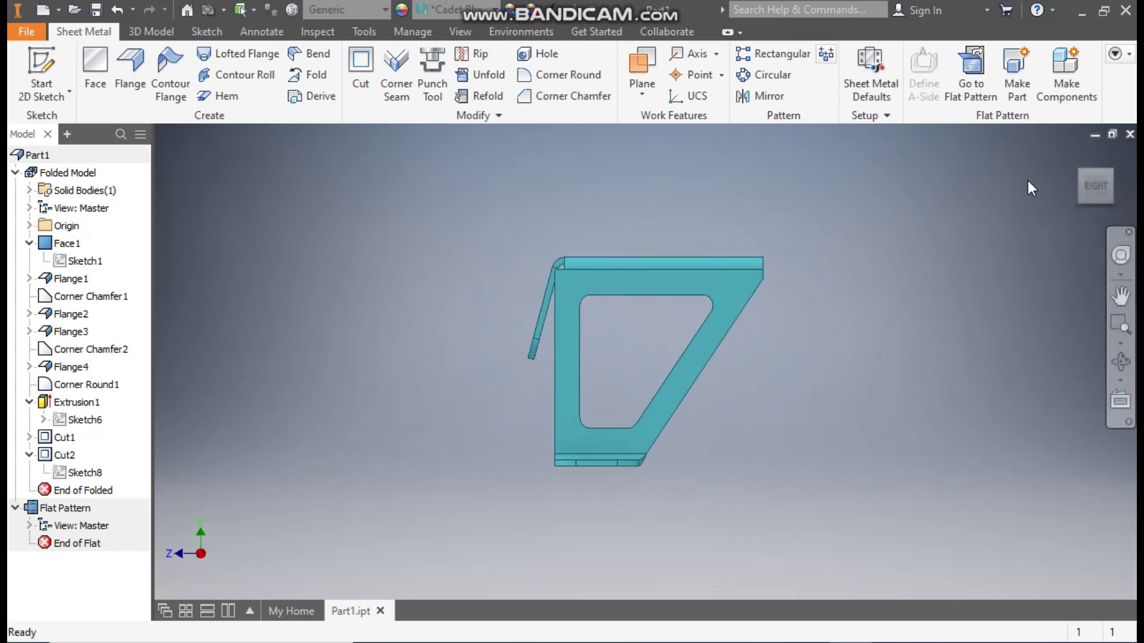
left_click(1080, 176)
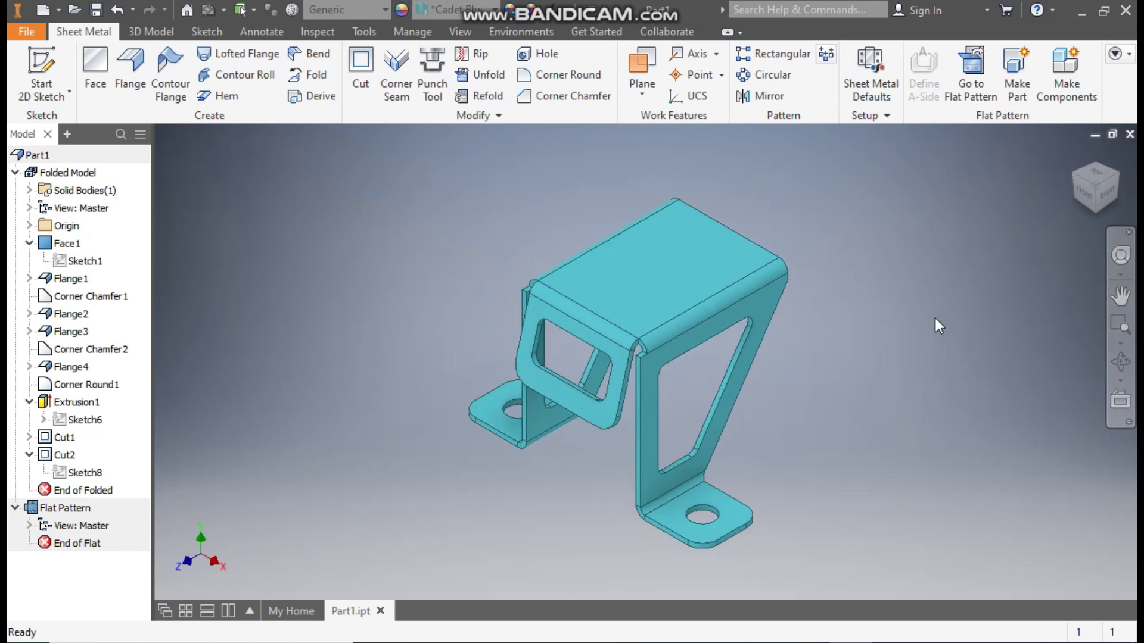
left_click(40, 10)
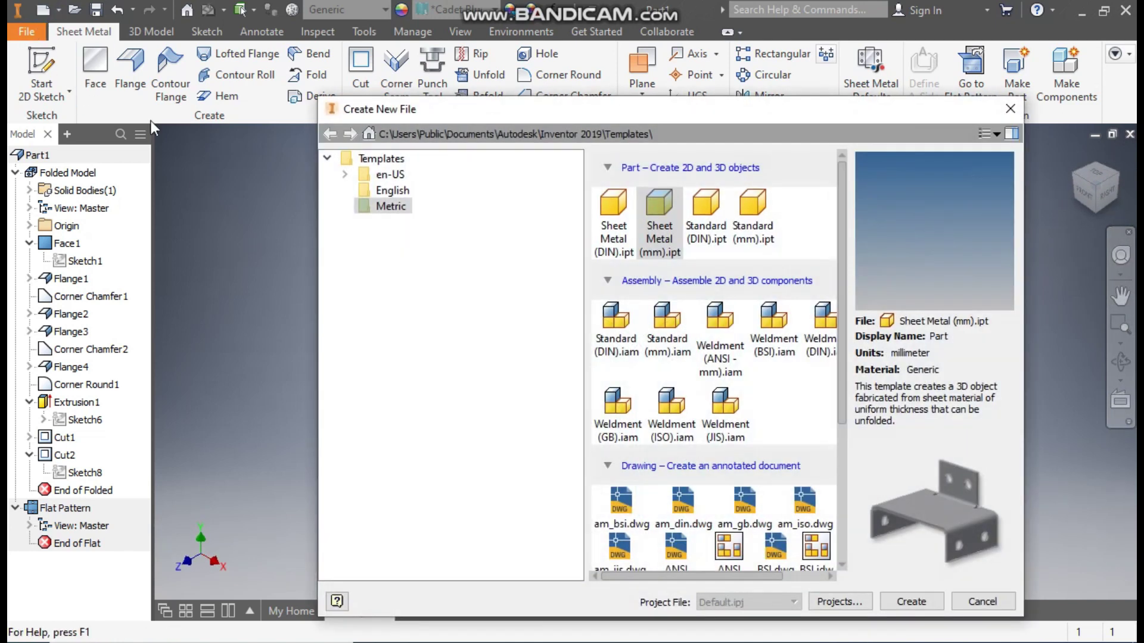
Create a new Sheet Metal (mm).ipt part and start a 2D sketch on the XZ plane.
left_click(667, 203)
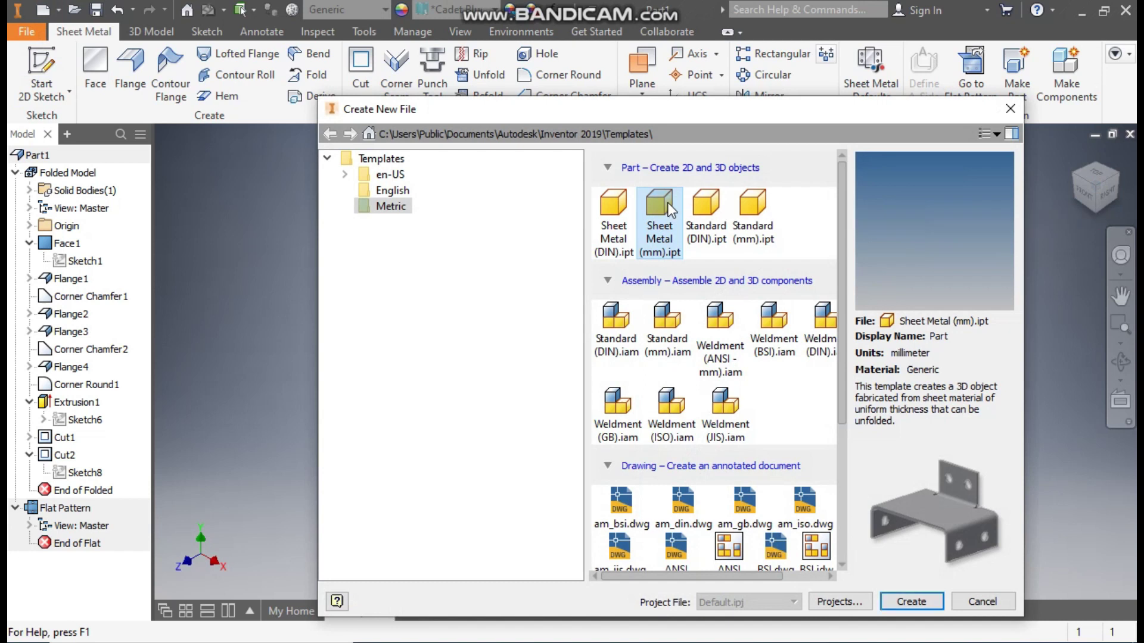
left_click(912, 602)
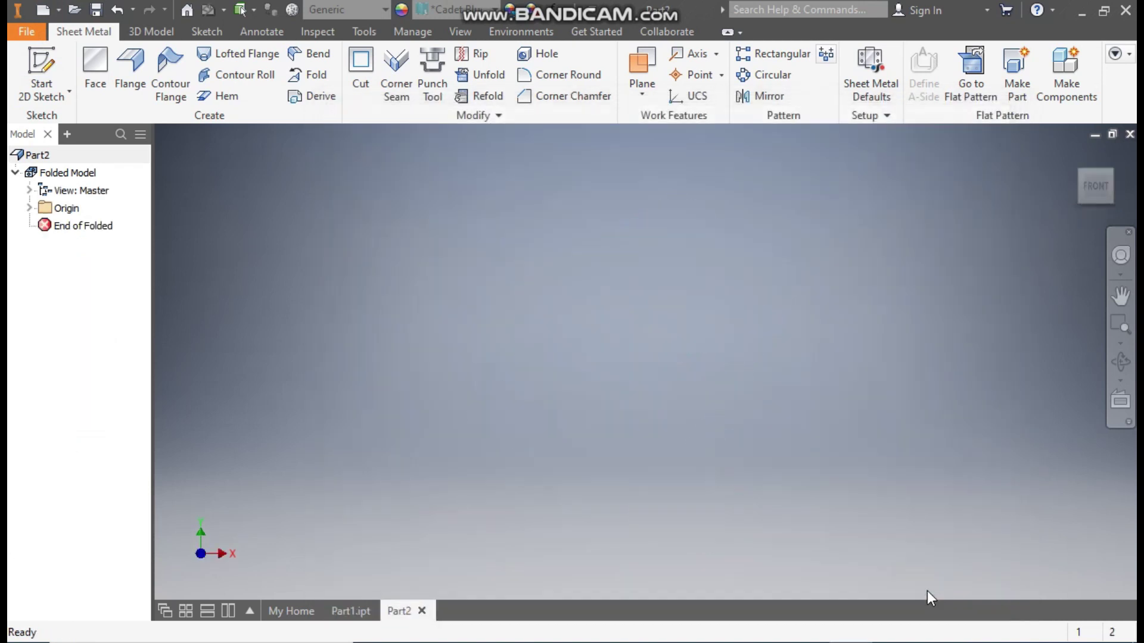
left_click(37, 65)
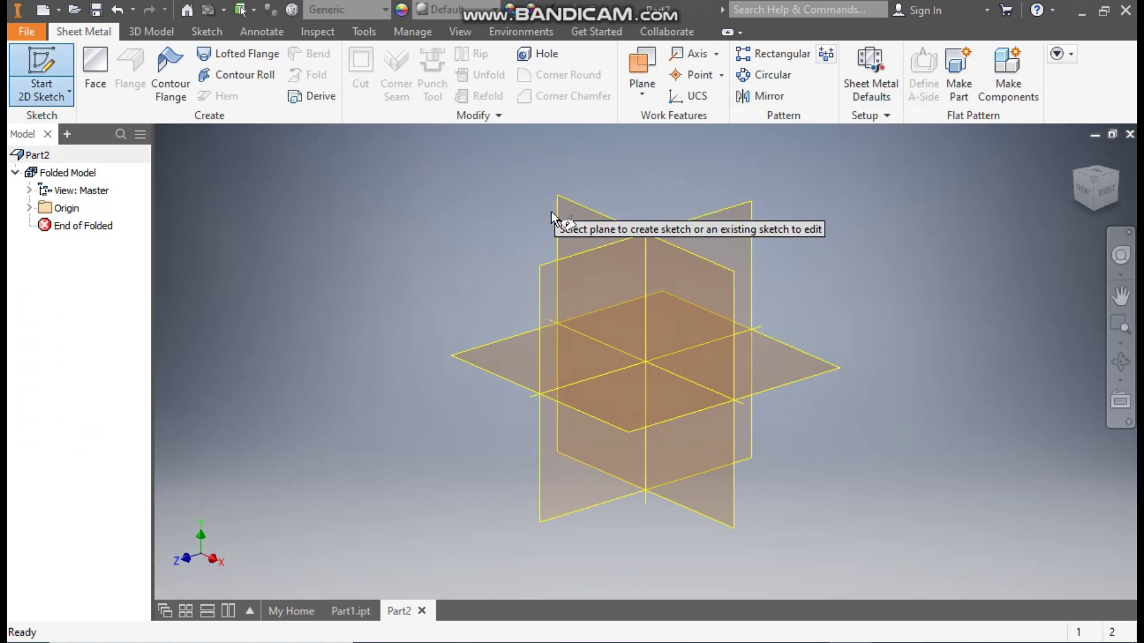
left_click(486, 361)
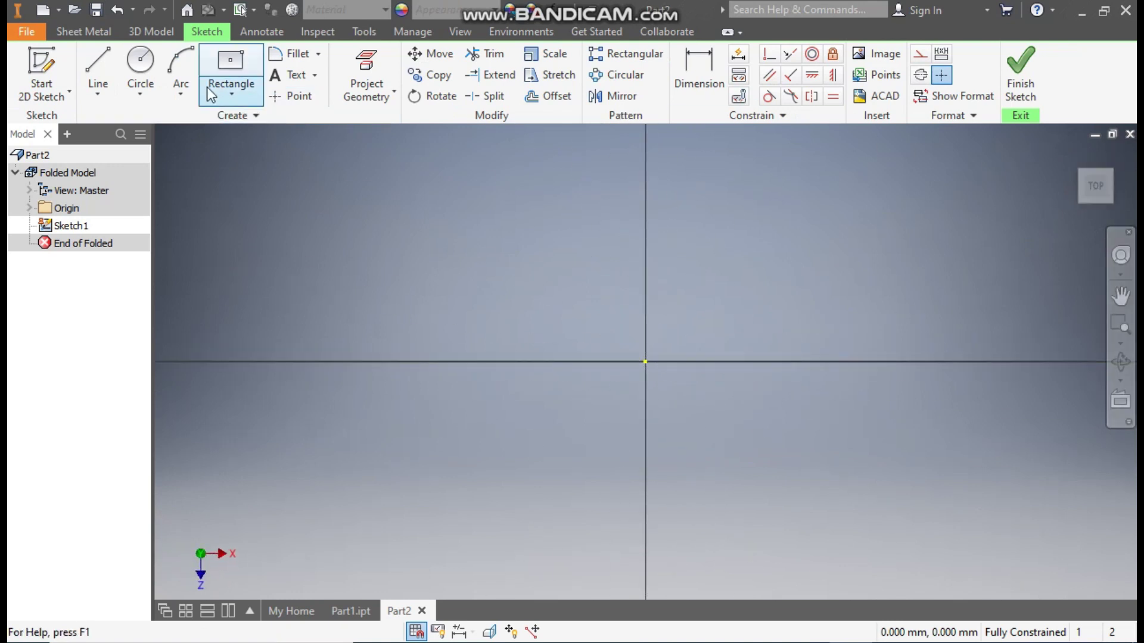
Draw a two-point centre rectangle centred on the origin.
left_click(236, 89)
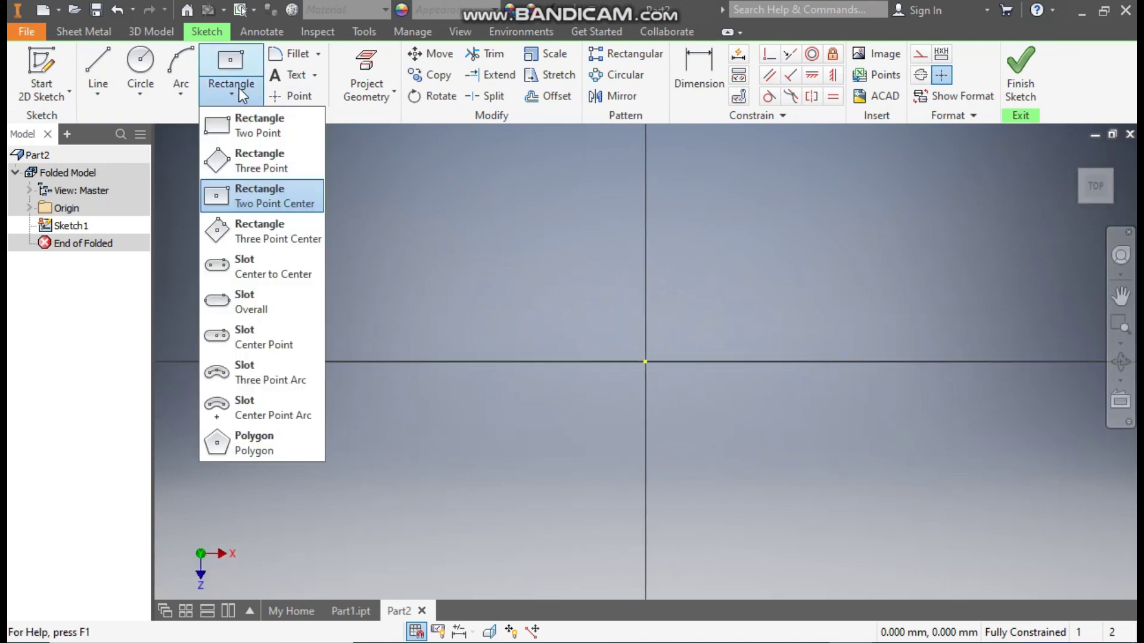
left_click(244, 193)
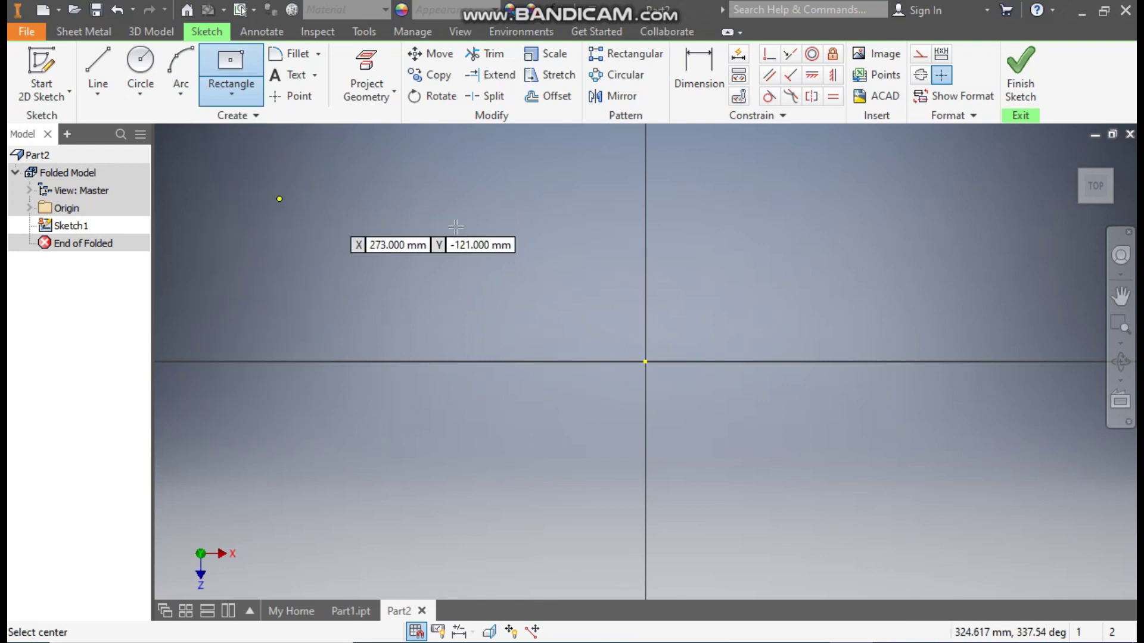
left_click(646, 363)
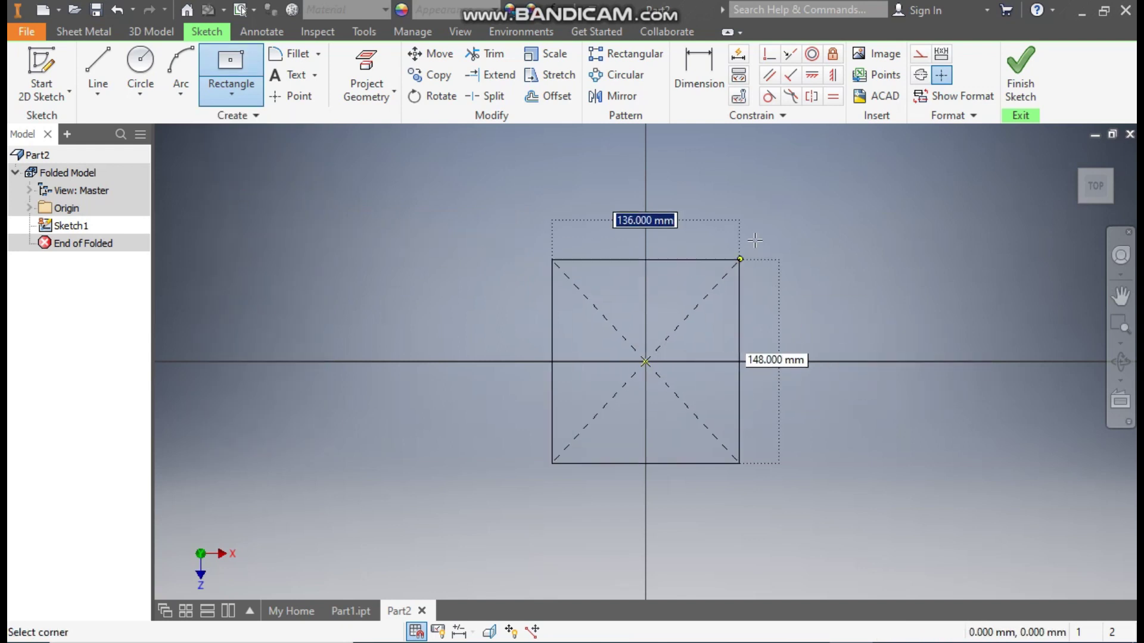
left_click(802, 205)
Dimension the rectangle 80 mm high and 100 mm wide, then finish the sketch.
left_click(709, 74)
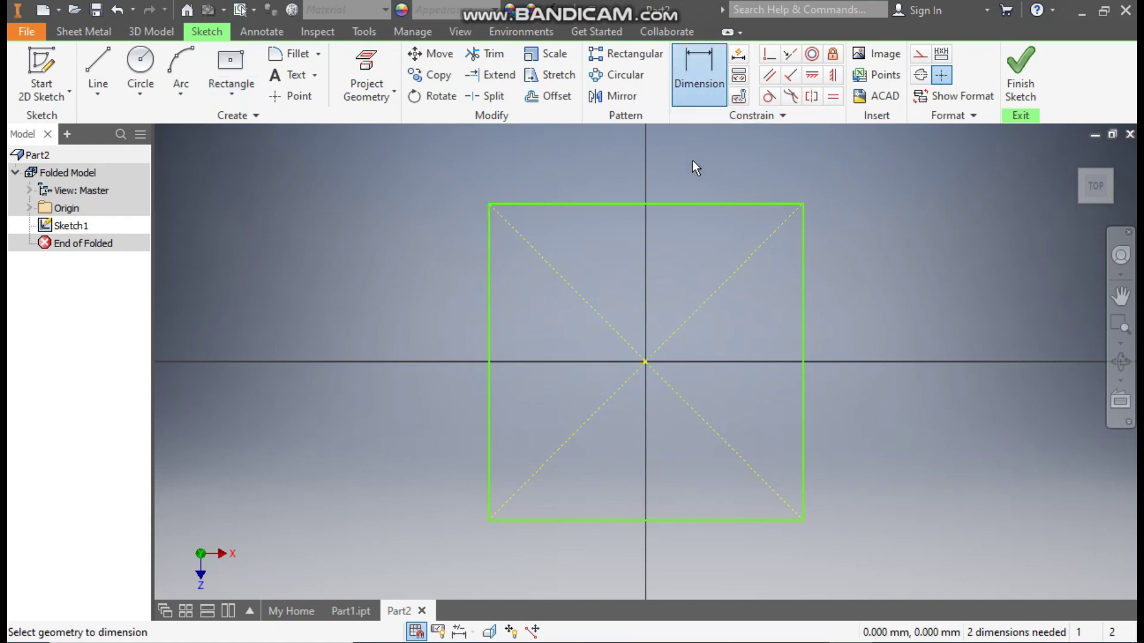
left_click(805, 304)
left_click(869, 316)
type("80")
key("Return")
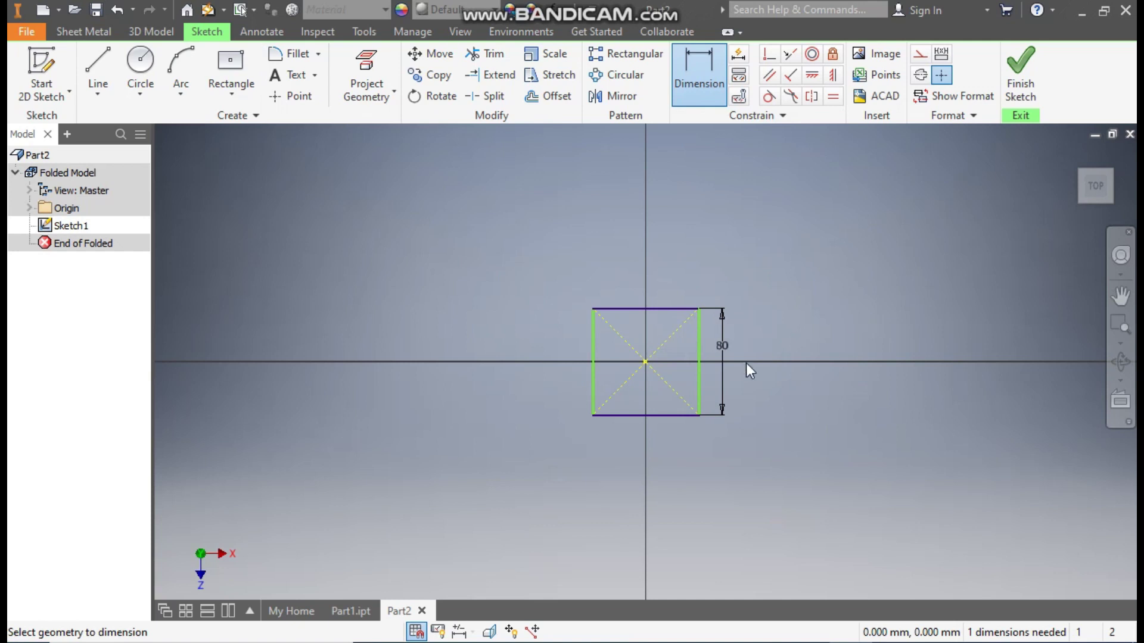
left_click(657, 414)
left_click(658, 447)
type("100")
key("Return")
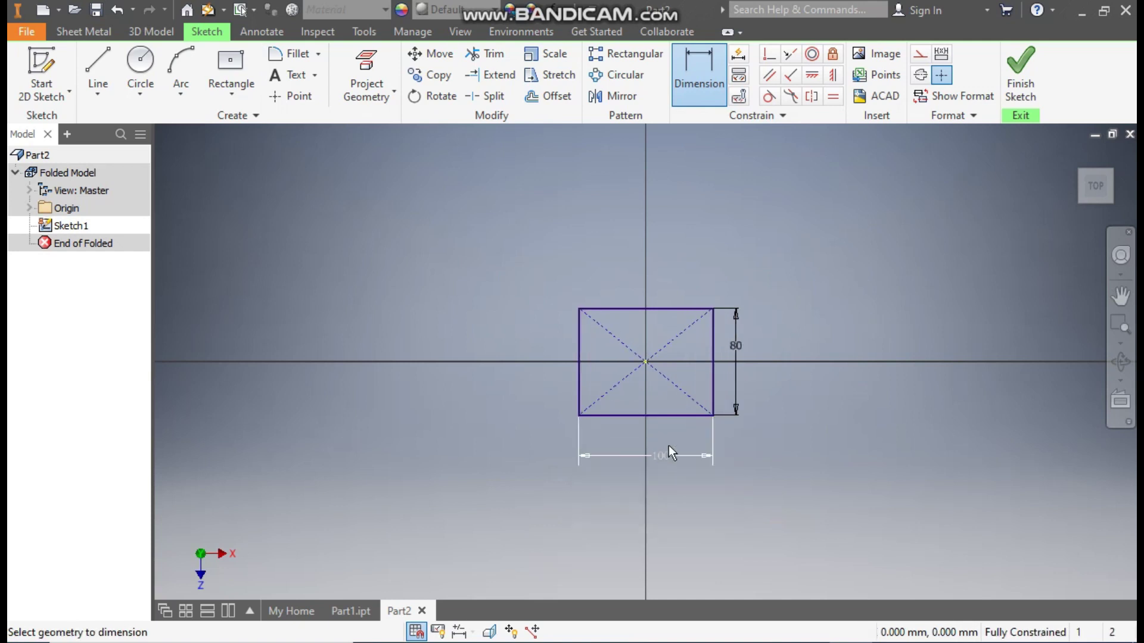
left_click(1020, 70)
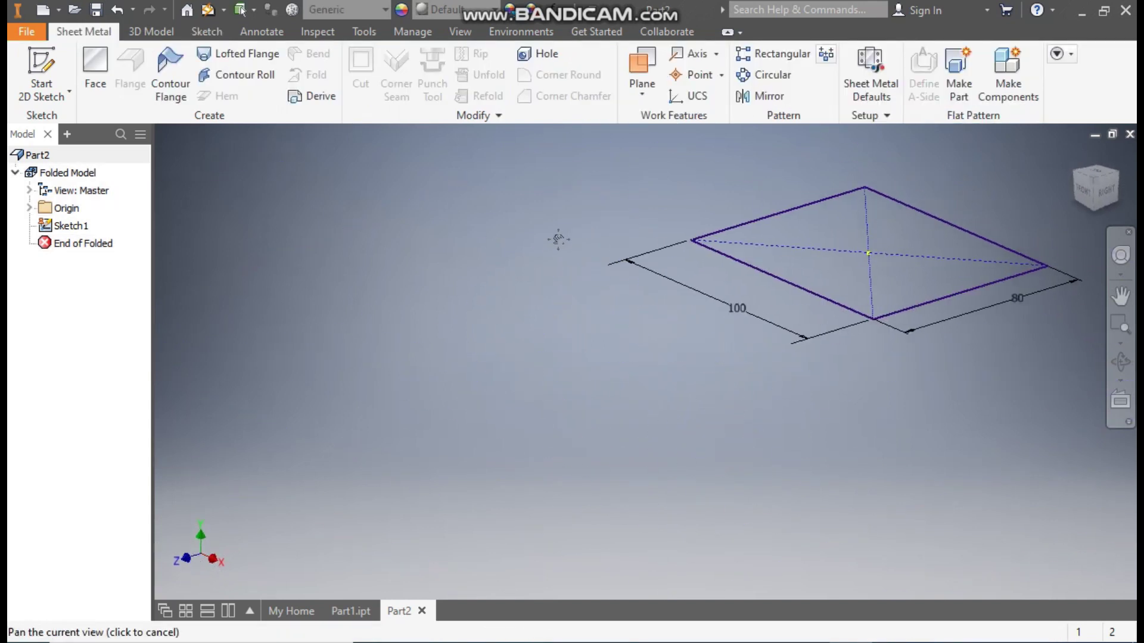
Turn the rectangle sketch into a Face sheet metal plate and fit it in view.
left_click(97, 70)
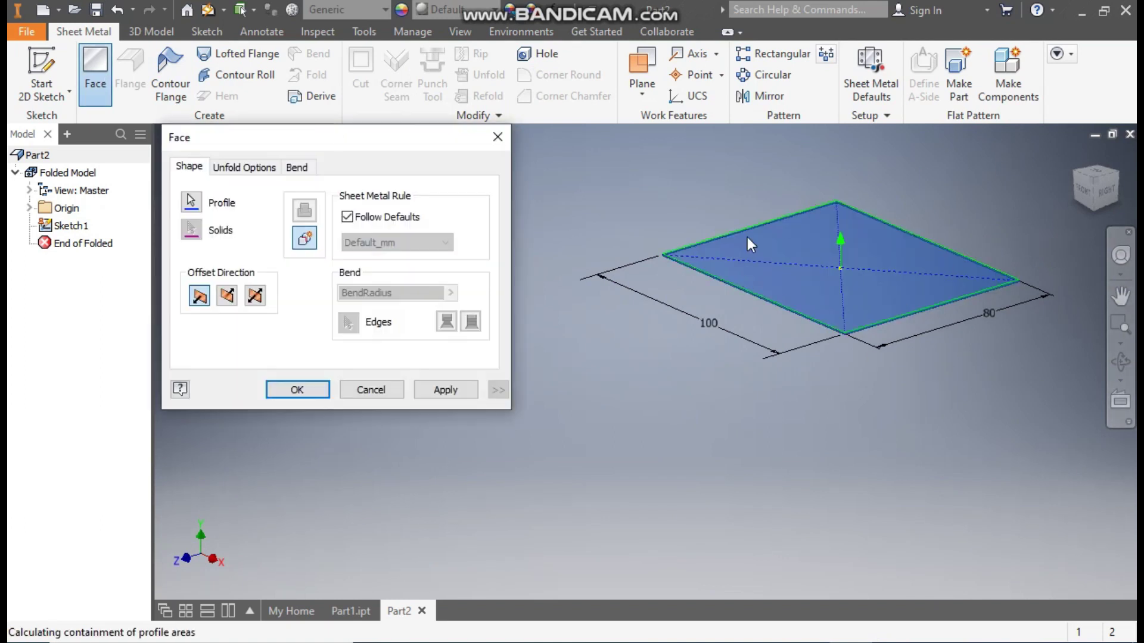
left_click(319, 390)
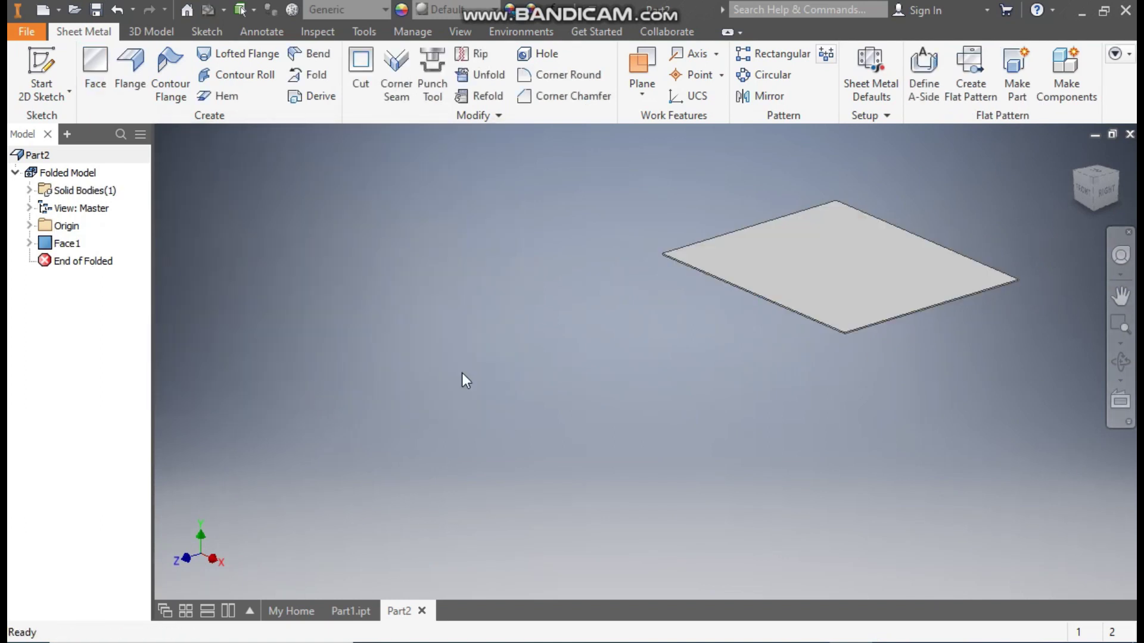
key("Home")
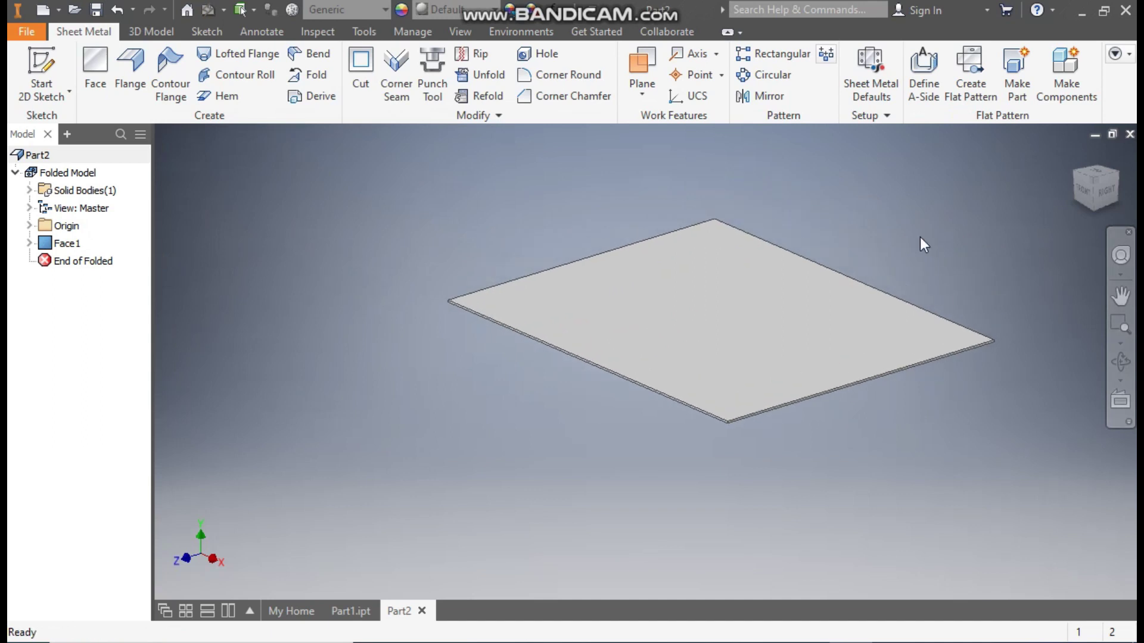
Override the rule thickness in Sheet Metal Defaults and set the sheet thickness to 3 mm.
left_click(876, 70)
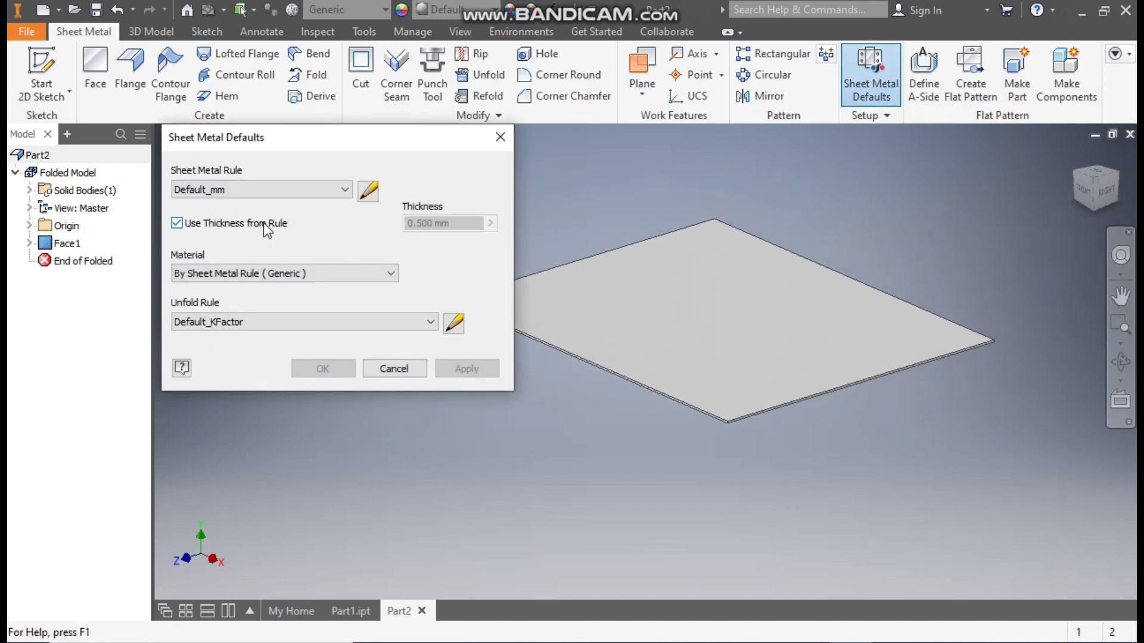
left_click(264, 222)
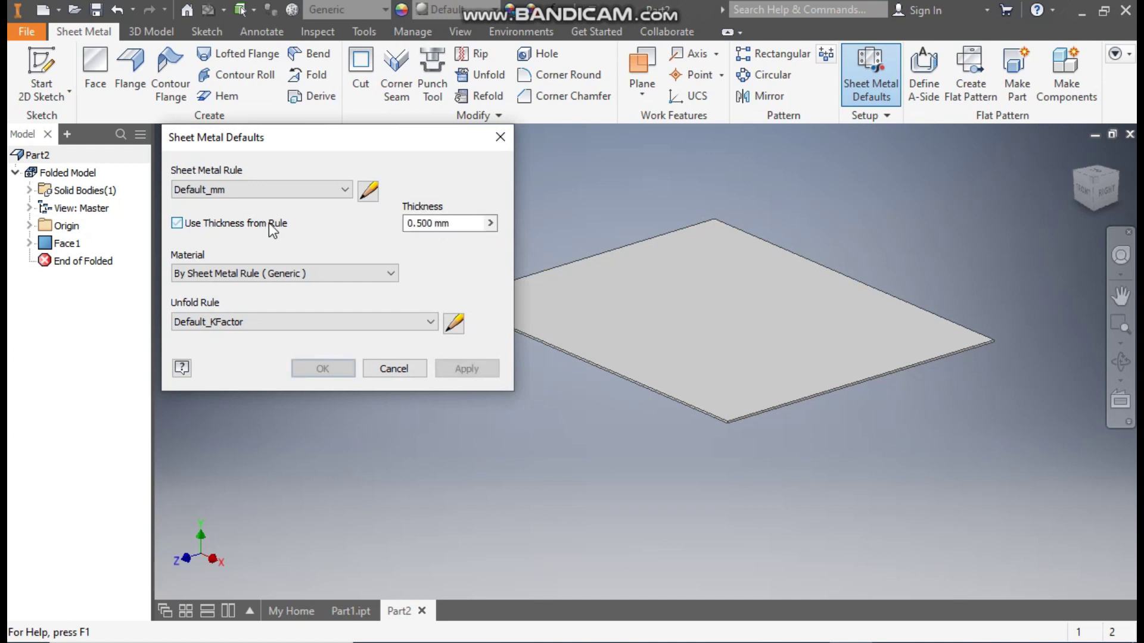
double_click(432, 222)
type("3")
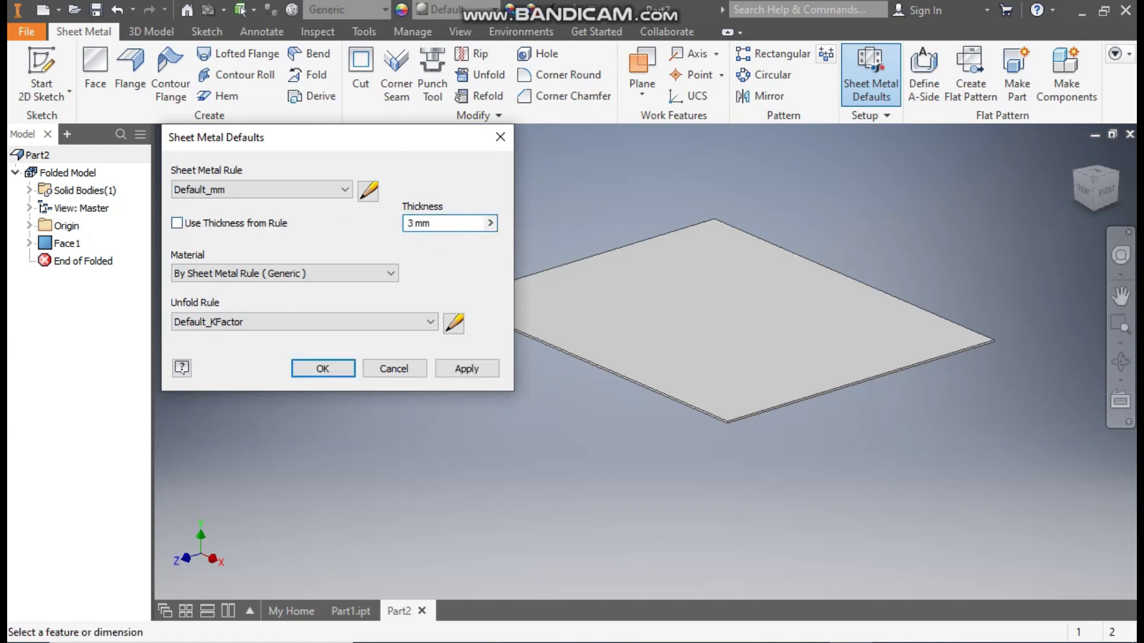
left_click(473, 366)
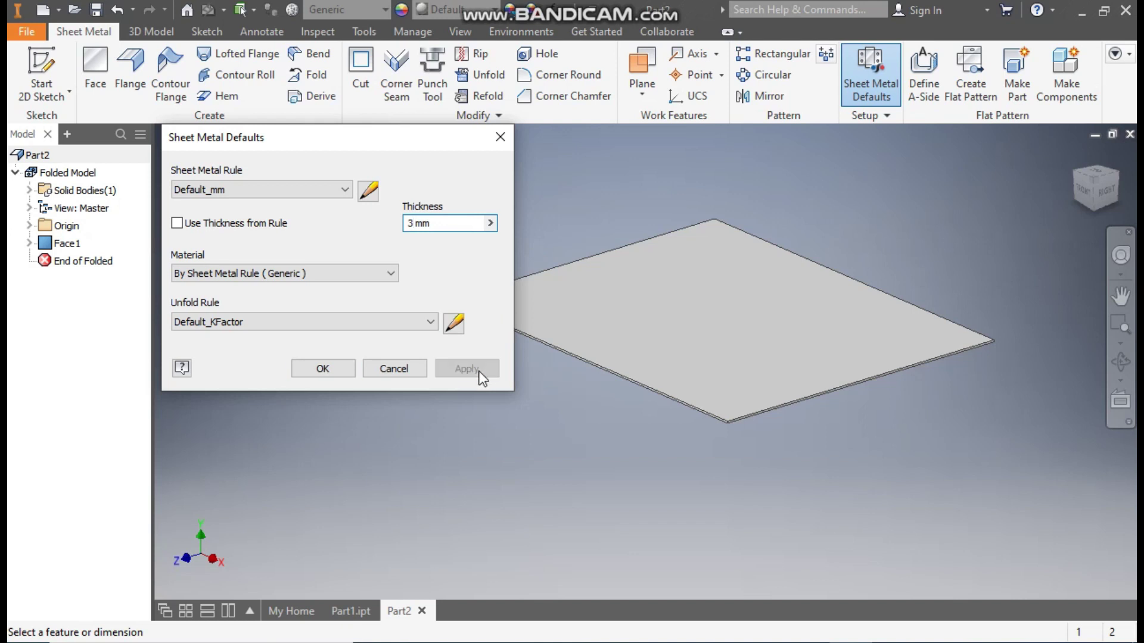
left_click(500, 137)
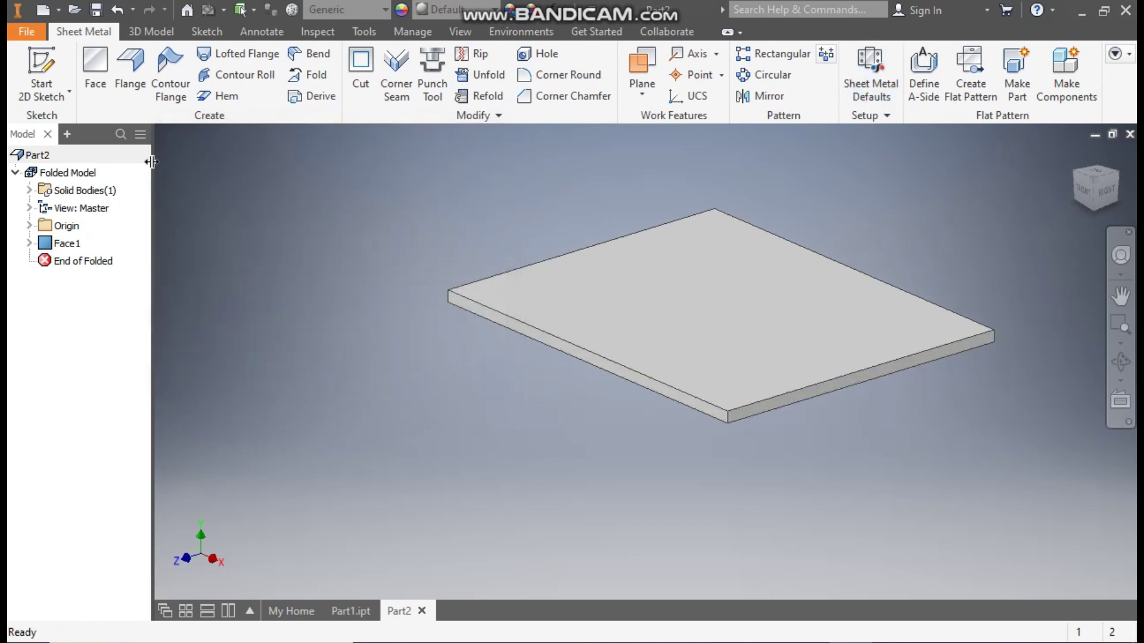
Start a flange on the plate's front edge with a 100 mm height.
left_click(132, 78)
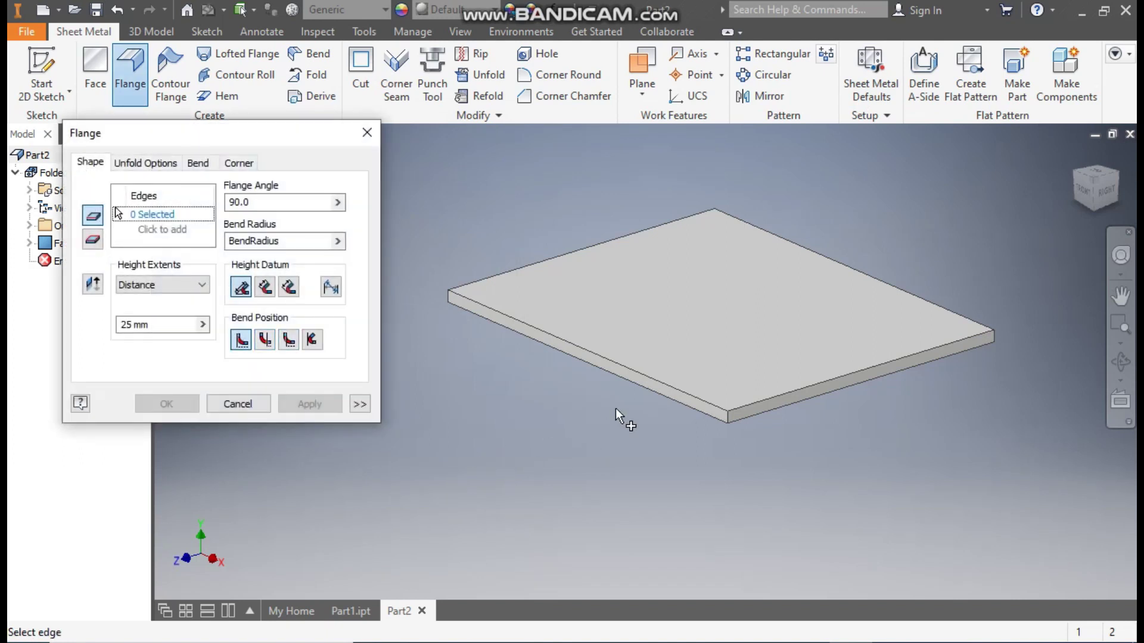
left_click(625, 380)
left_click(1099, 191)
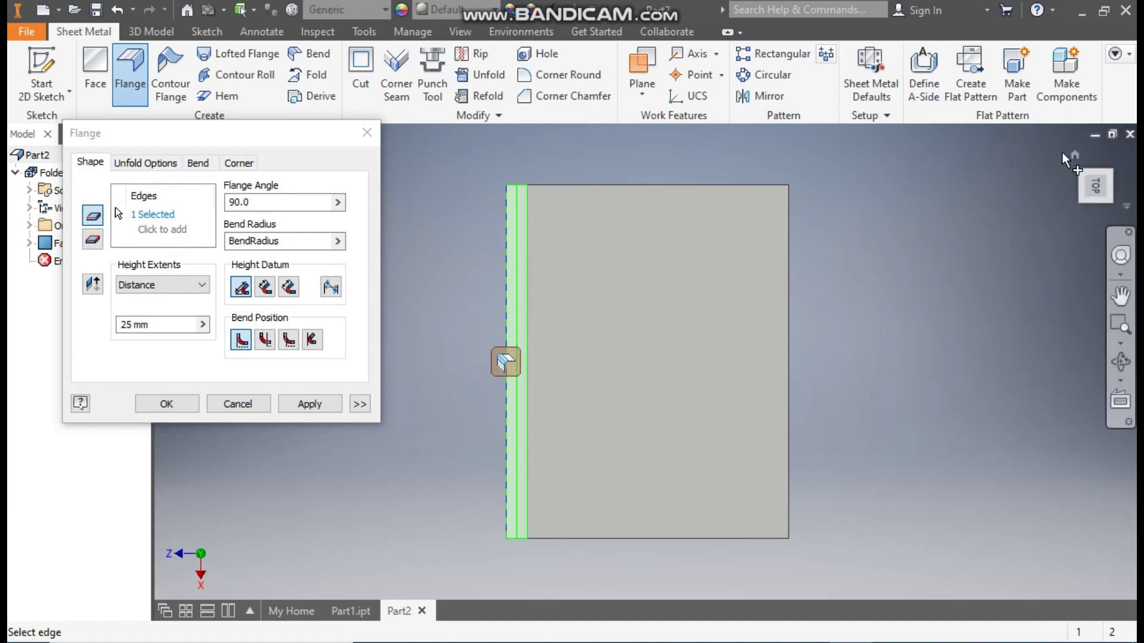
left_click(1073, 160)
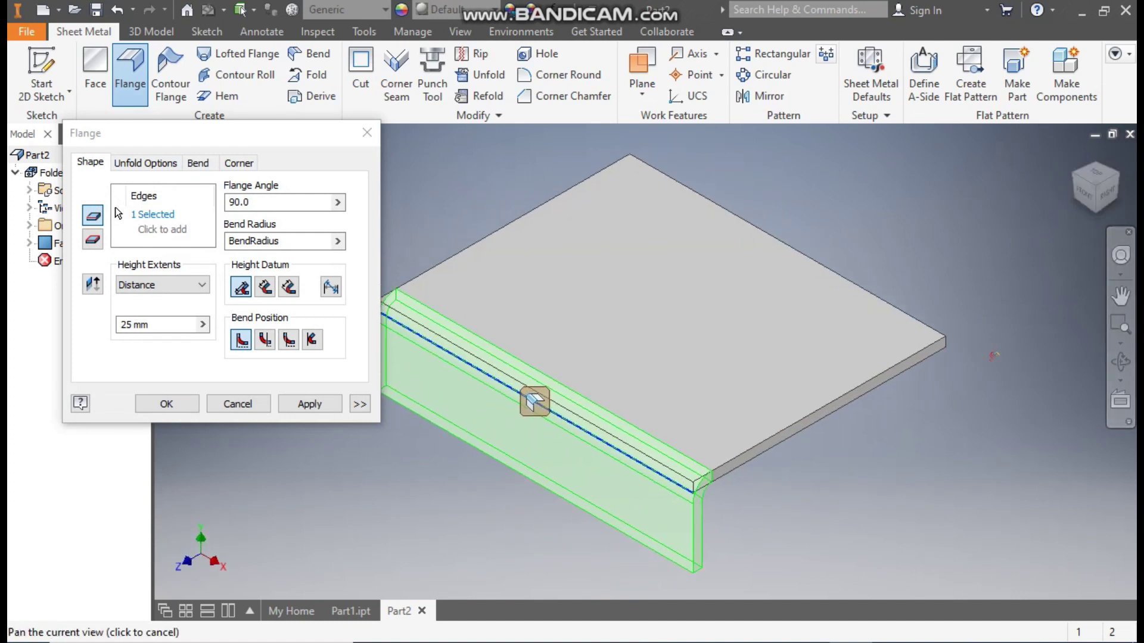
left_click(128, 325)
type("100")
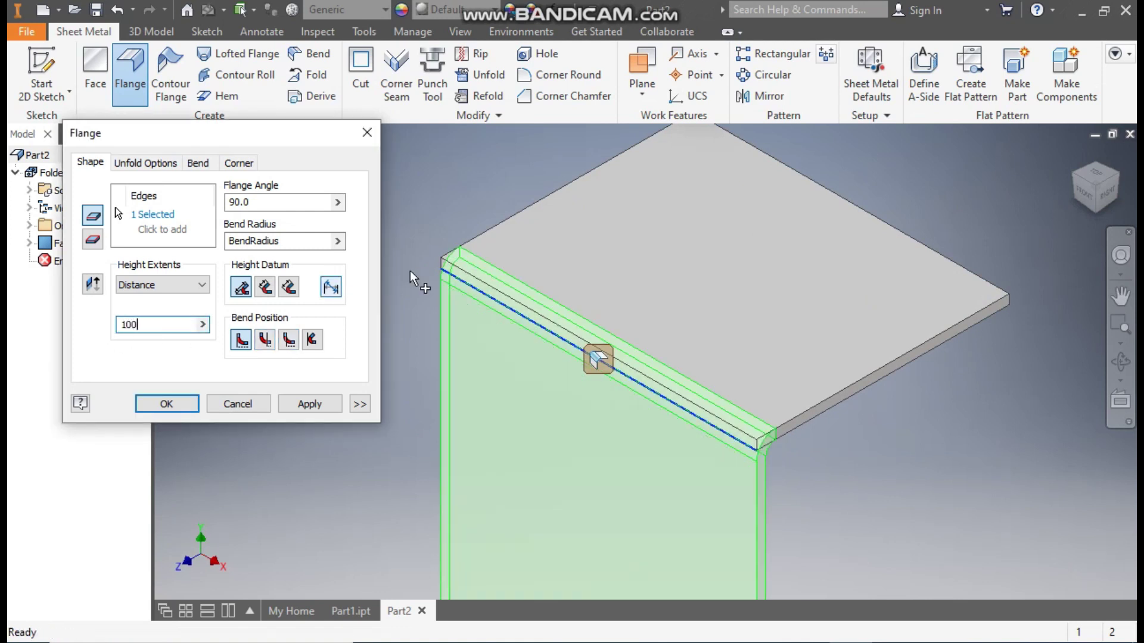
scroll(510, 216, "down", 3)
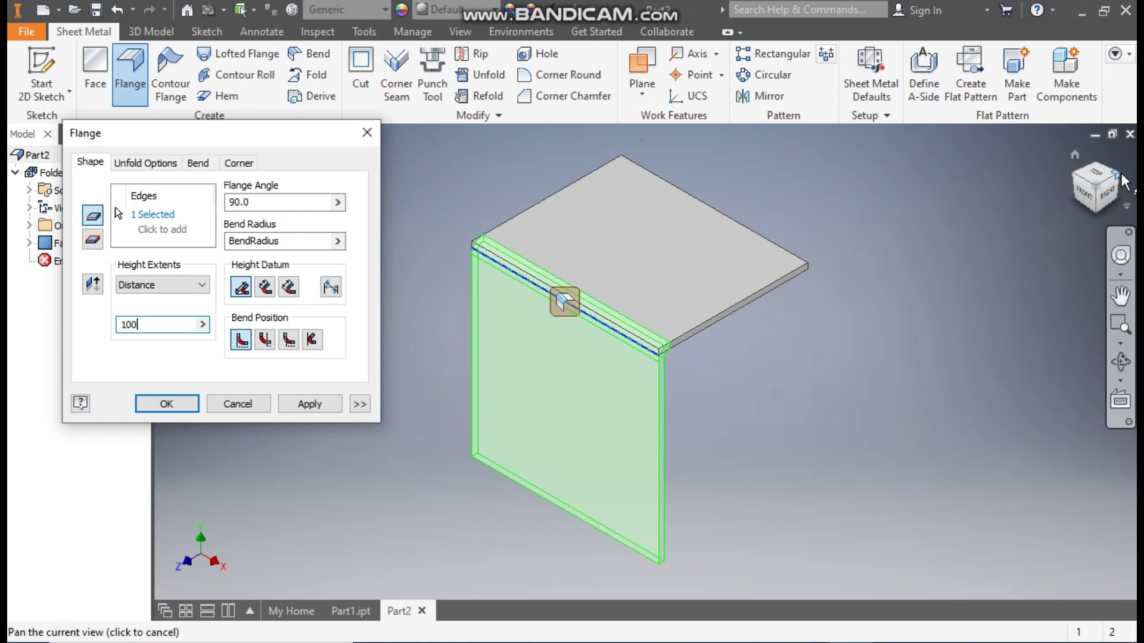
Add the plate's opposite edge to the flange and create both 100 mm flanges.
left_click(1134, 192)
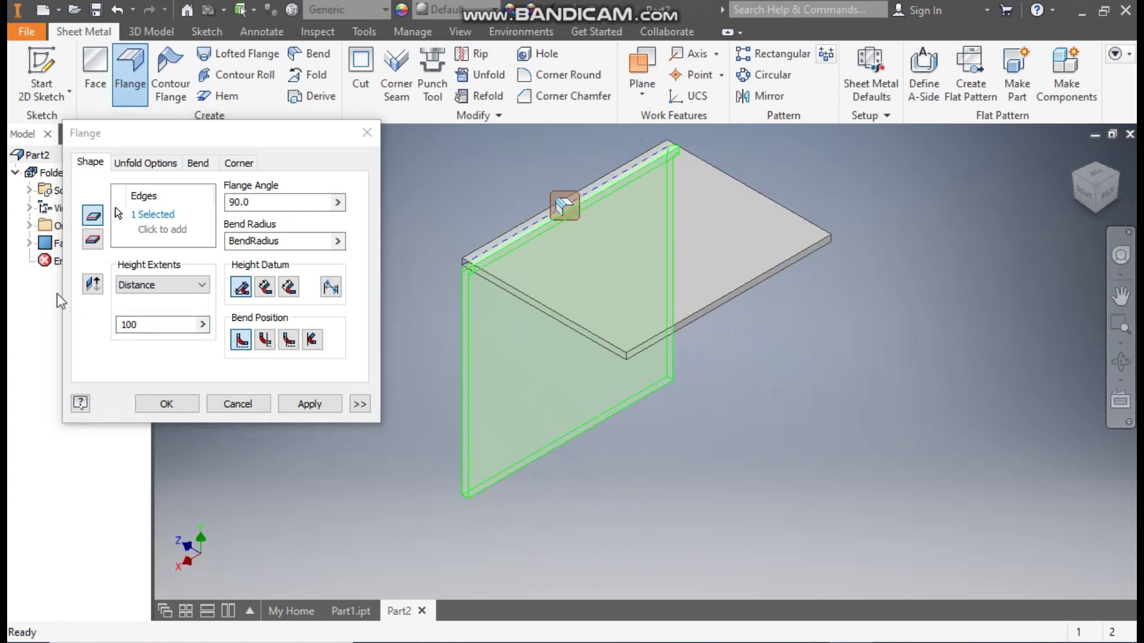
left_click(92, 216)
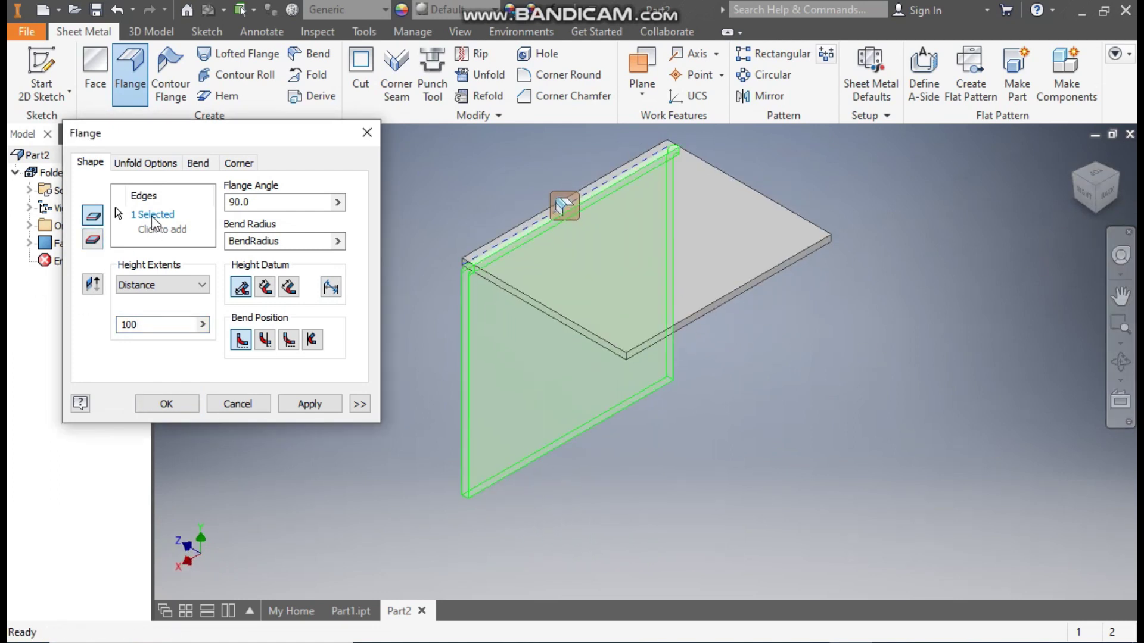
left_click(724, 307)
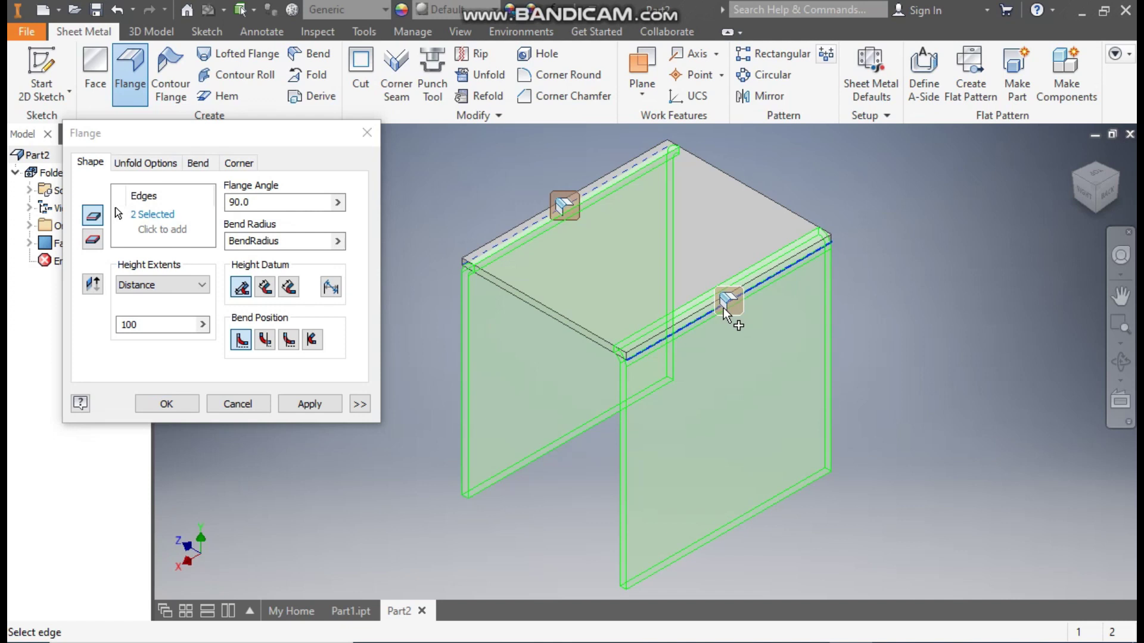
left_click(320, 409)
left_click(367, 132)
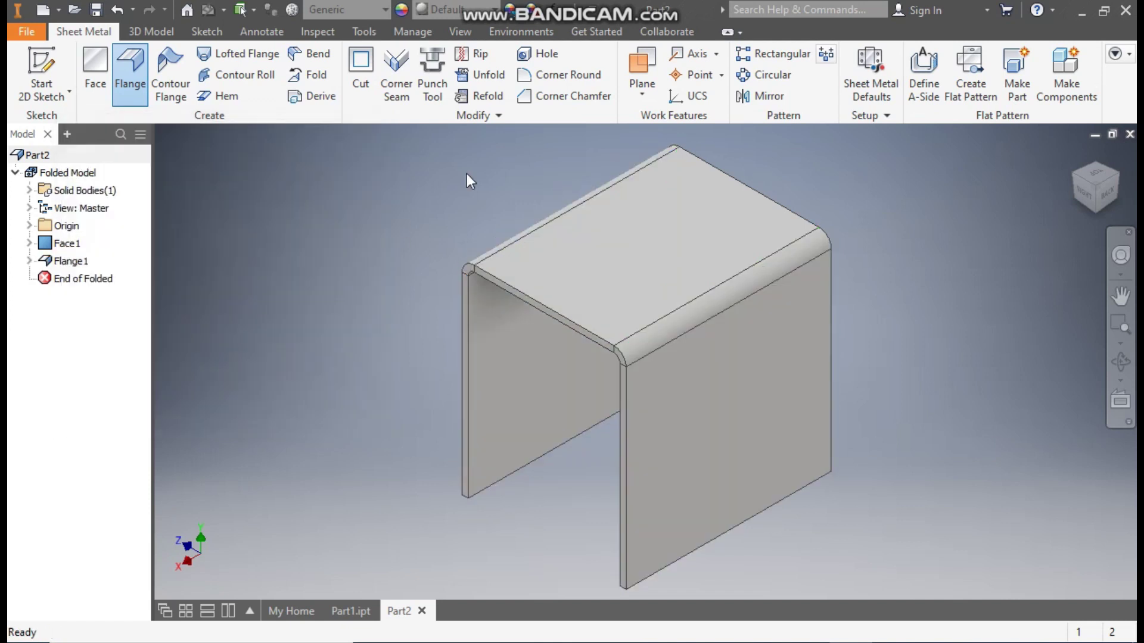
left_click(1073, 171)
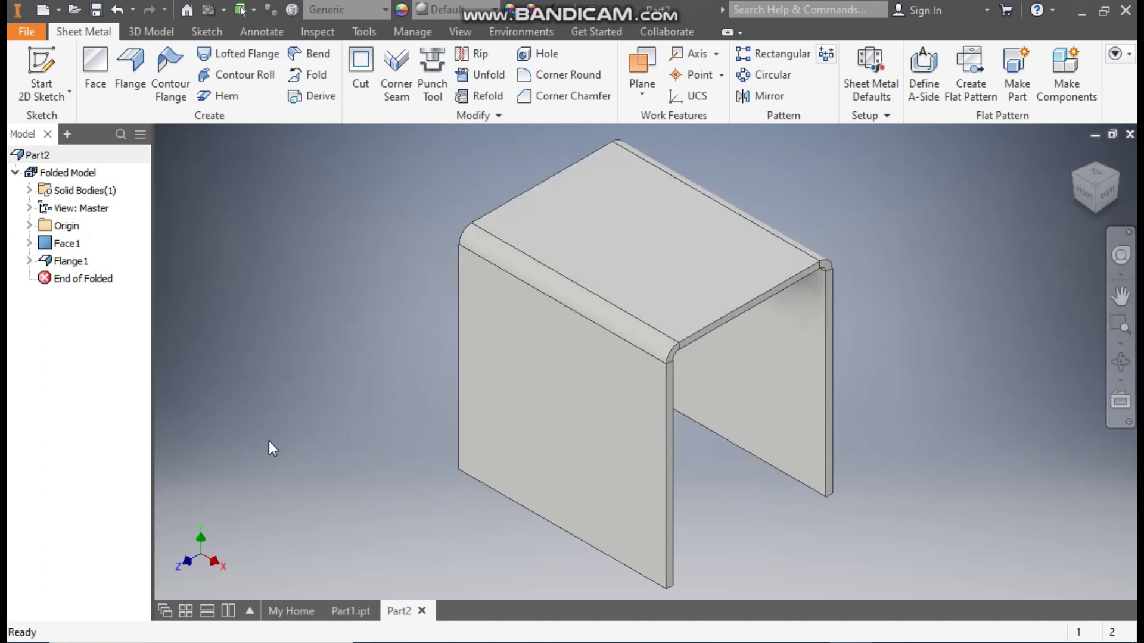
left_click(371, 610)
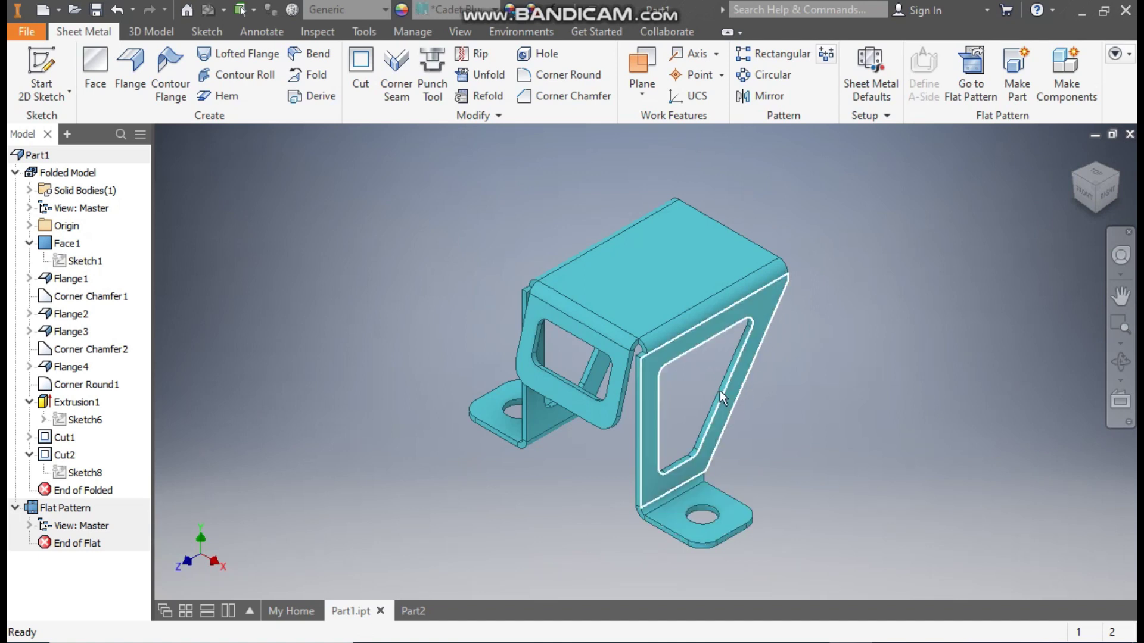
left_click(411, 611)
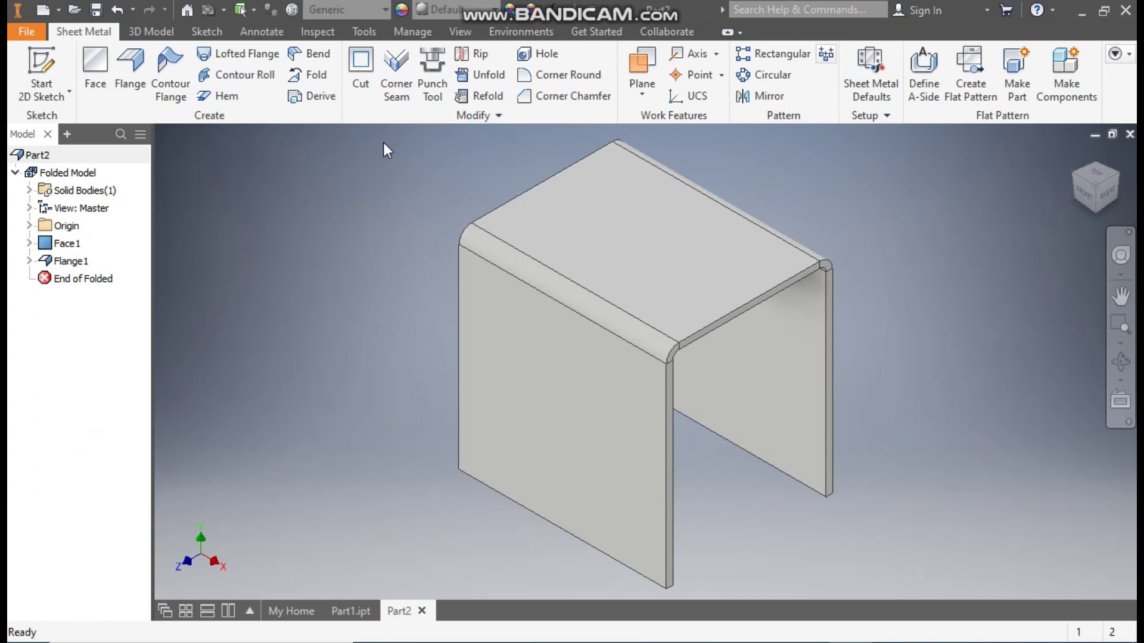
Set up a Two Distances corner chamfer with distances of 60 and 90 mm.
left_click(557, 96)
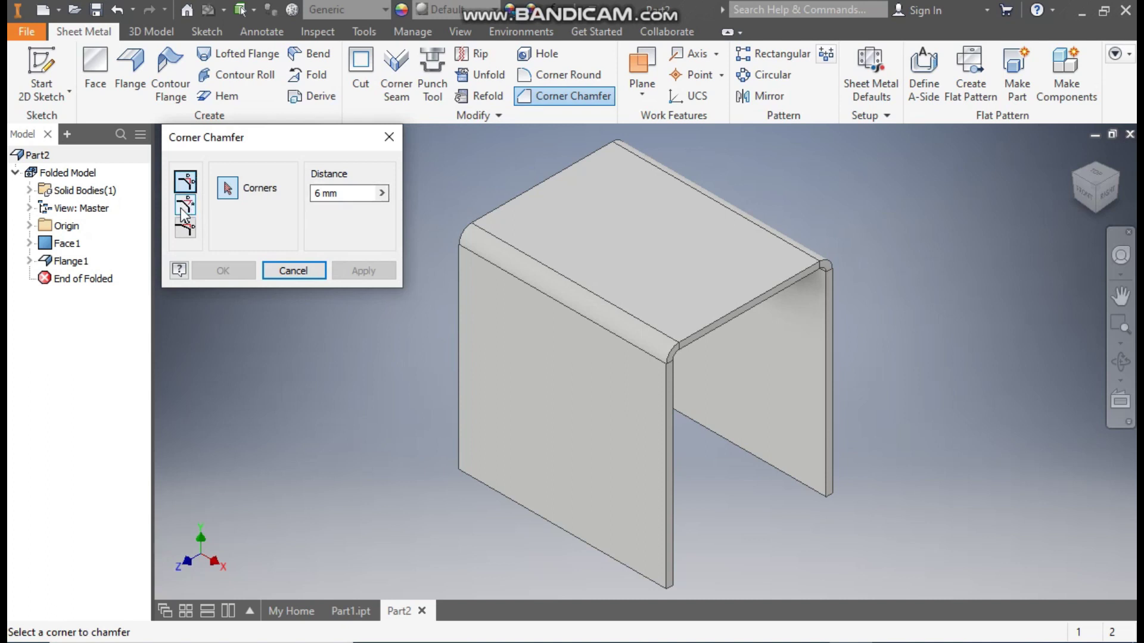
left_click(185, 232)
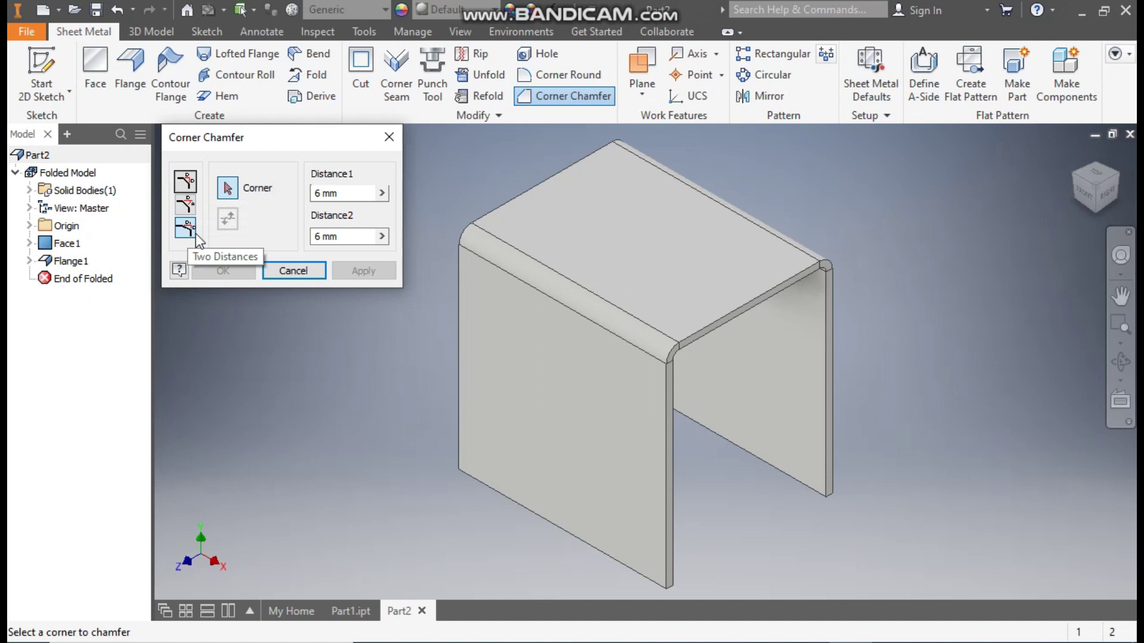
left_click_drag(340, 194, 324, 193)
type("60")
key("Tab")
type("90")
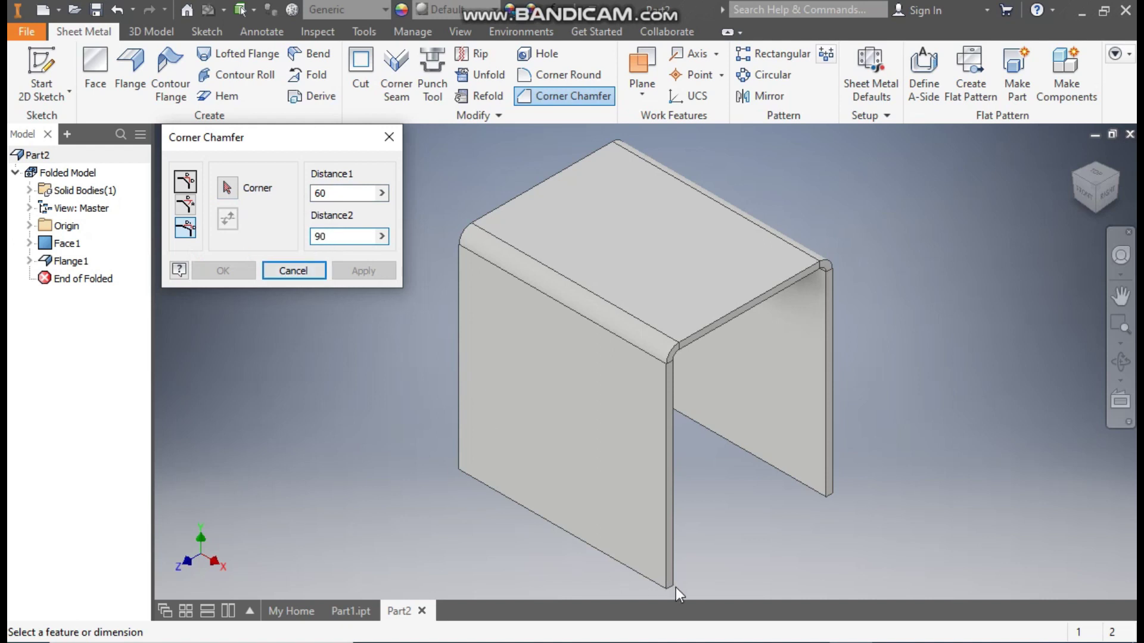
Pick the front flange's bottom corner and apply the 60 by 90 mm chamfer.
left_click(227, 188)
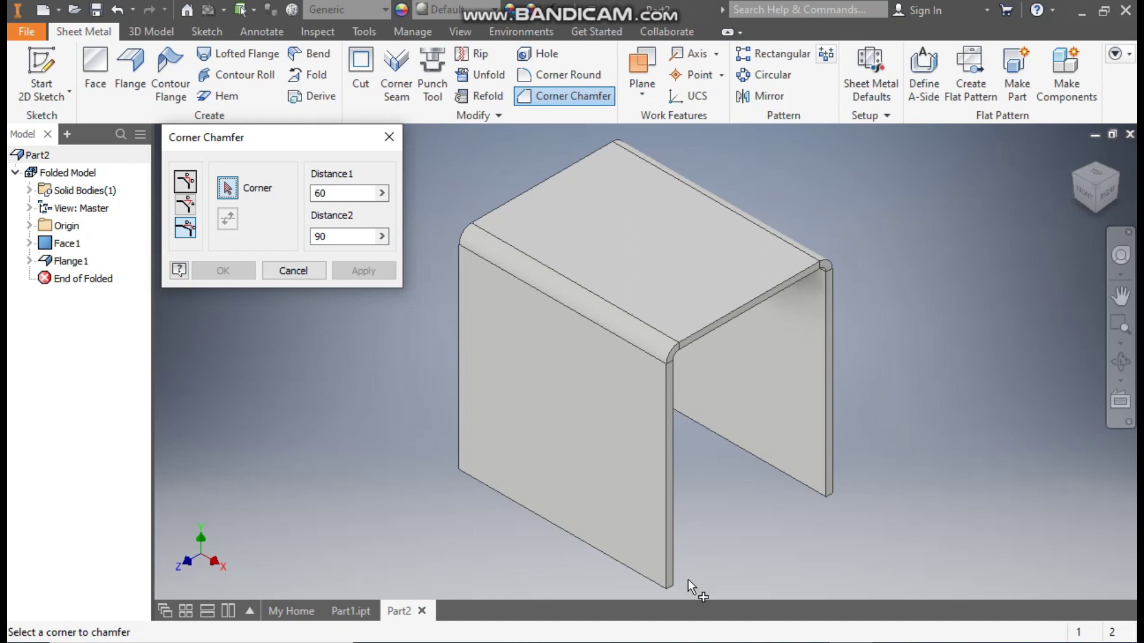
left_click(671, 586)
middle_click_drag(711, 440, 734, 371)
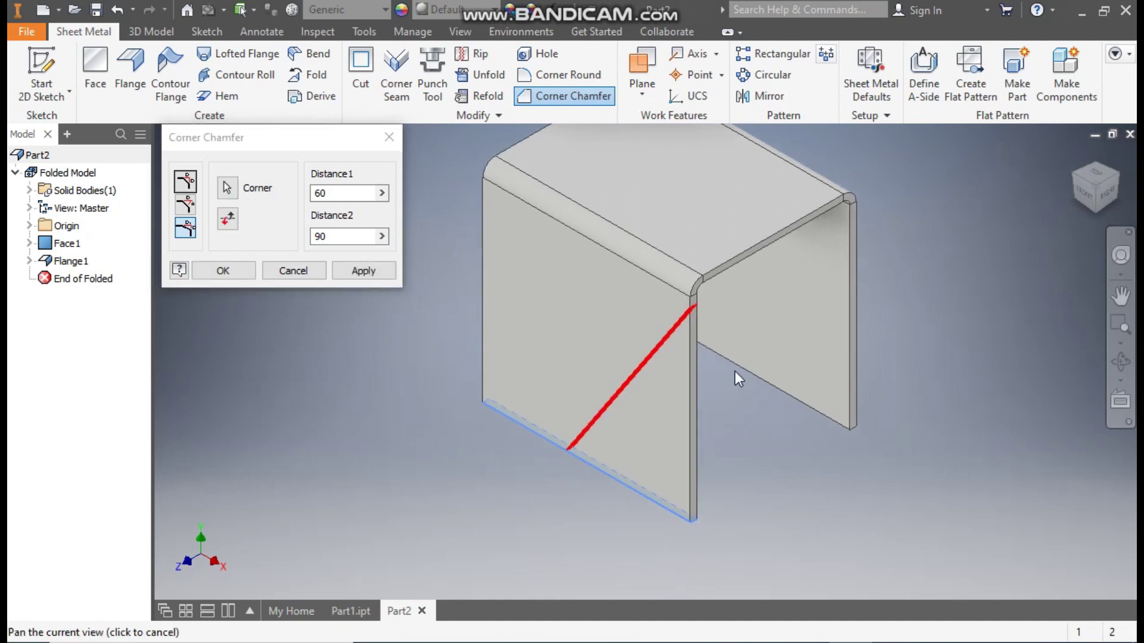
left_click(1088, 198)
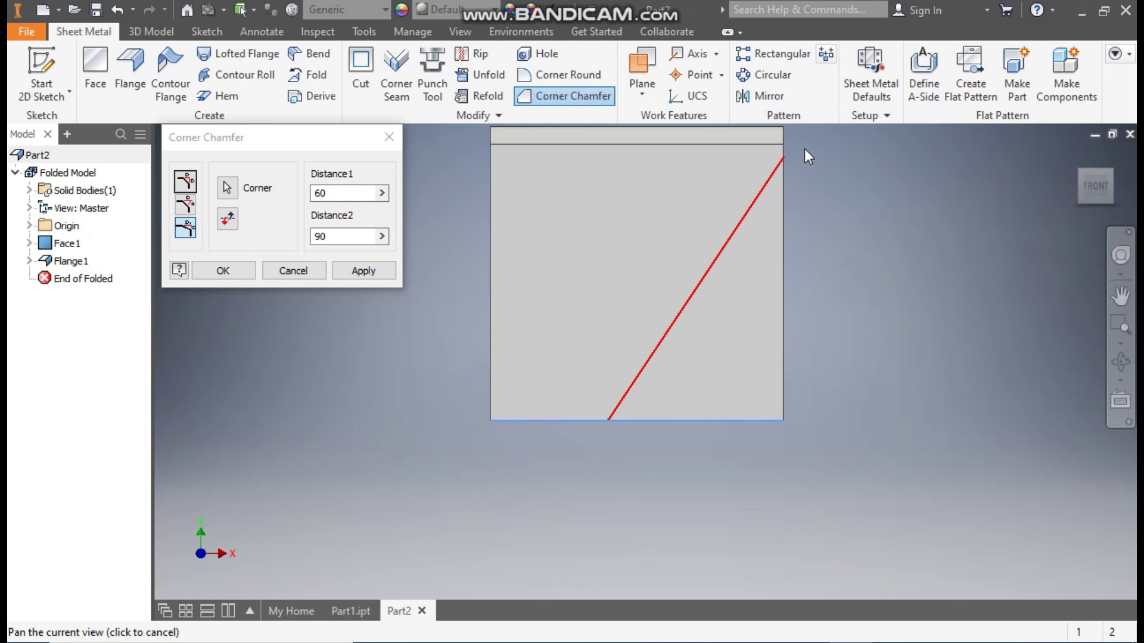
left_click_drag(613, 237, 617, 270)
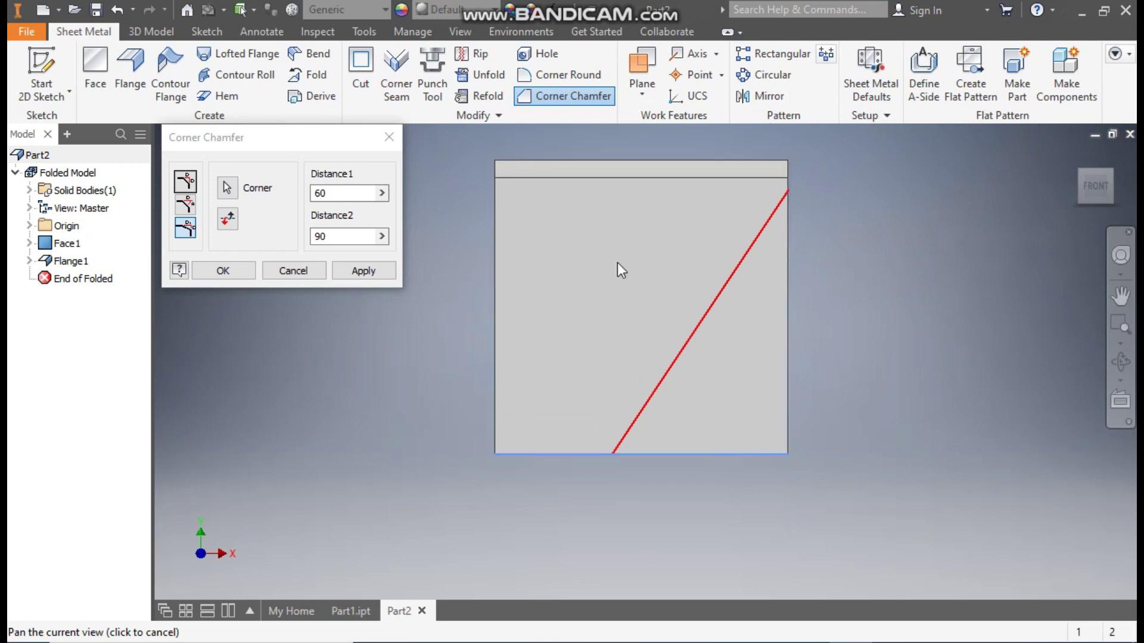
left_click(374, 270)
Chamfer the other flange's bottom corner 90 by 60 mm and close the chamfer dialog.
left_click(1112, 174)
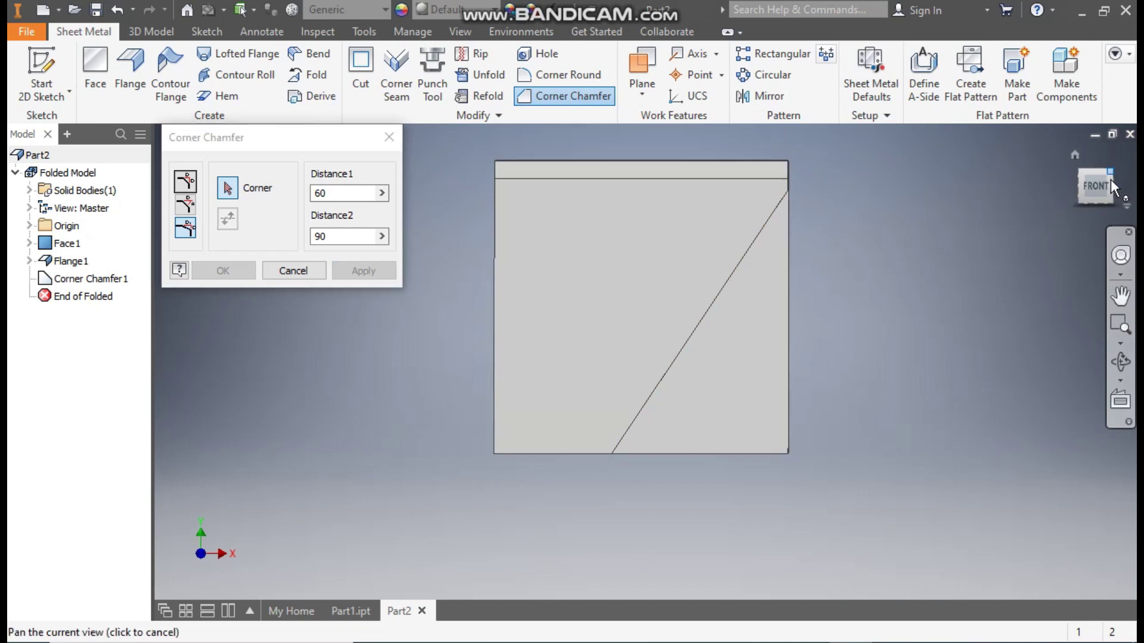
left_click(1122, 178)
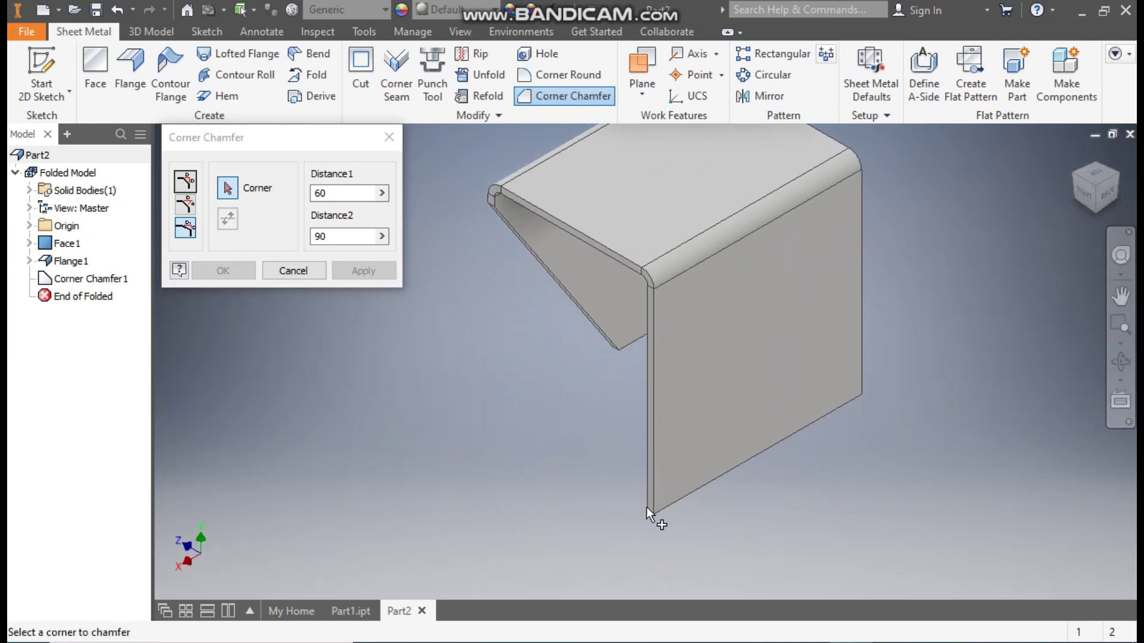
left_click(337, 195)
type("9")
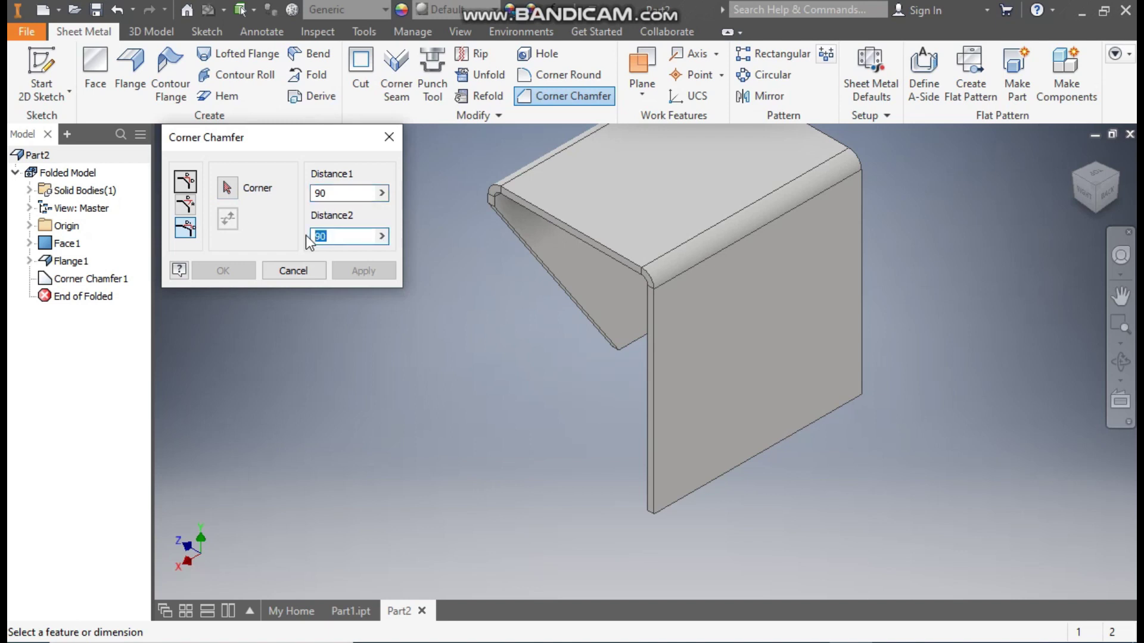
type("60")
left_click(227, 188)
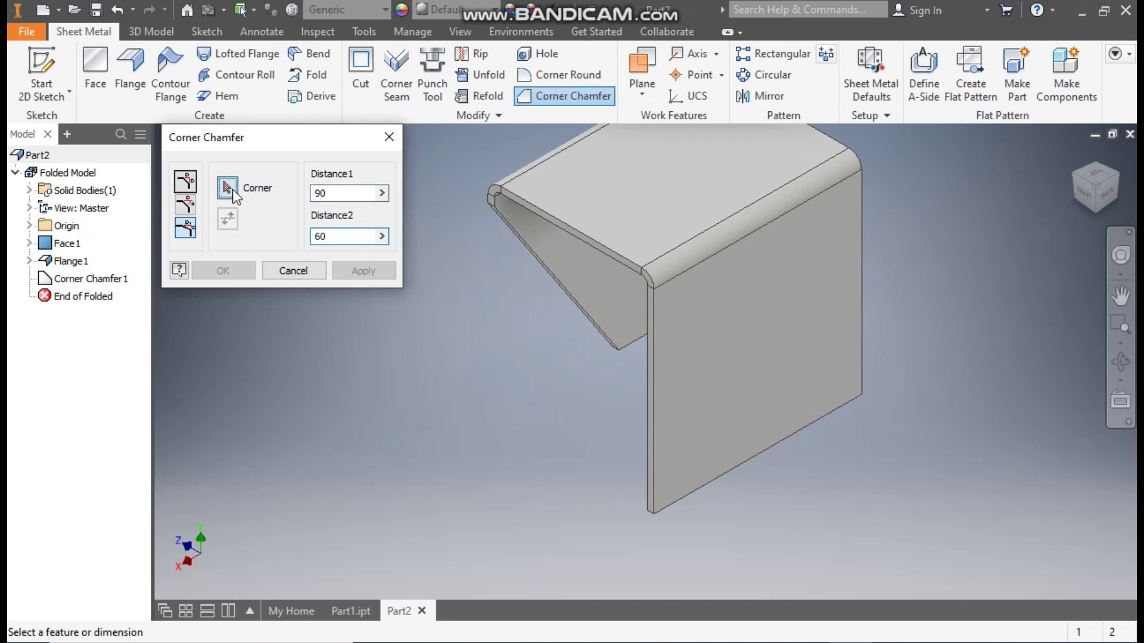
left_click(652, 516)
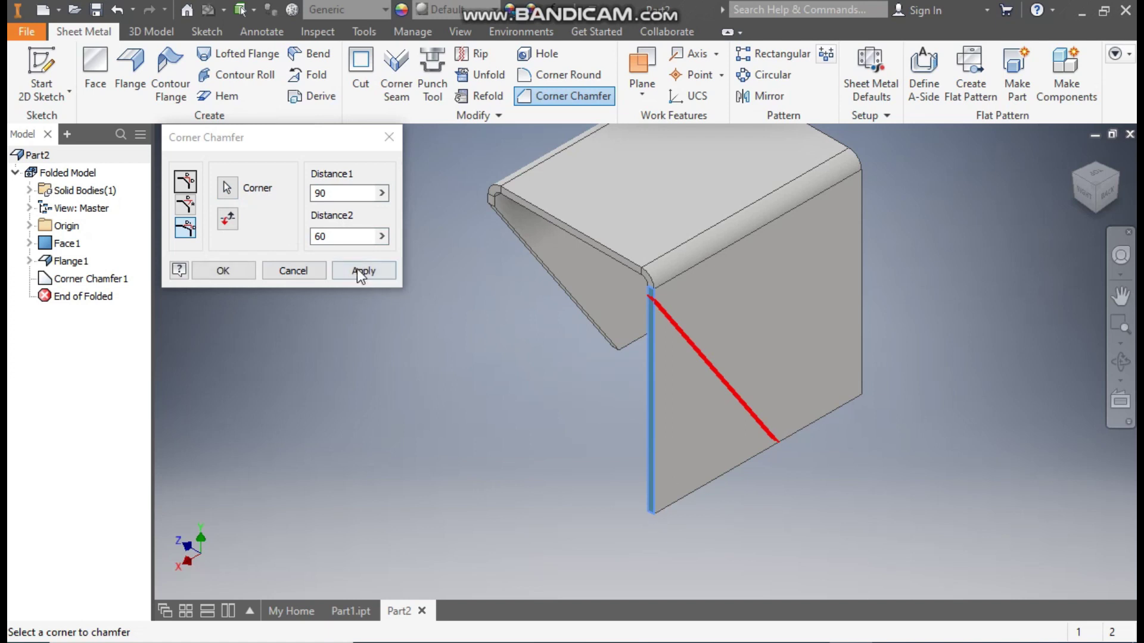
left_click(359, 271)
left_click(389, 138)
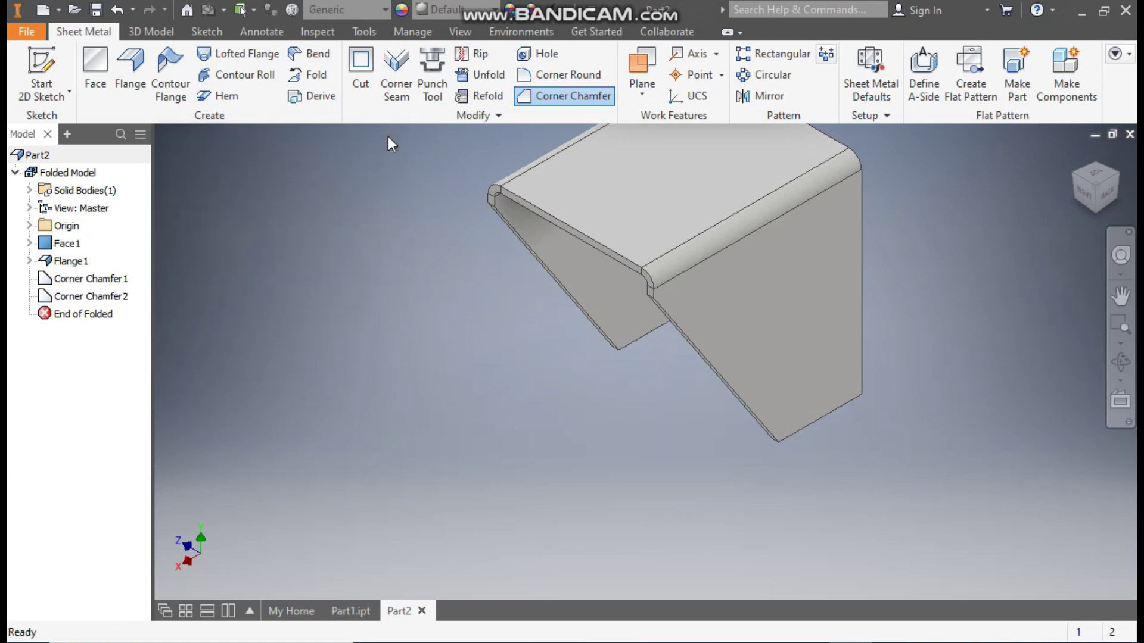
Reorient the view and compare against the finished teal bracket before returning to Part2.
left_click(1074, 174)
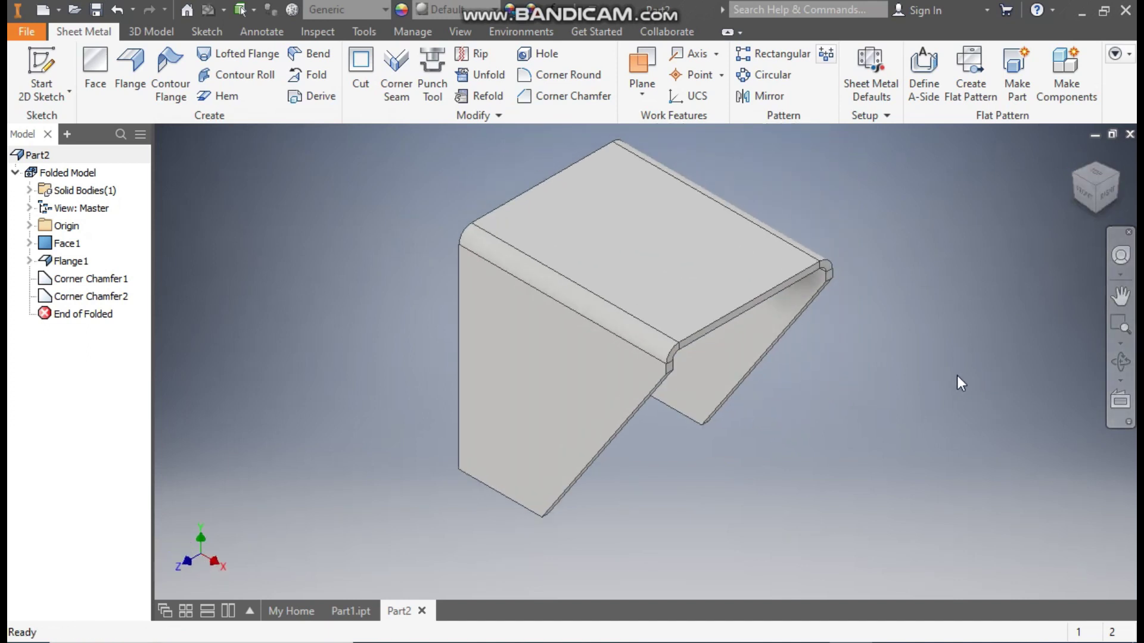
middle_click_drag(688, 516, 759, 510)
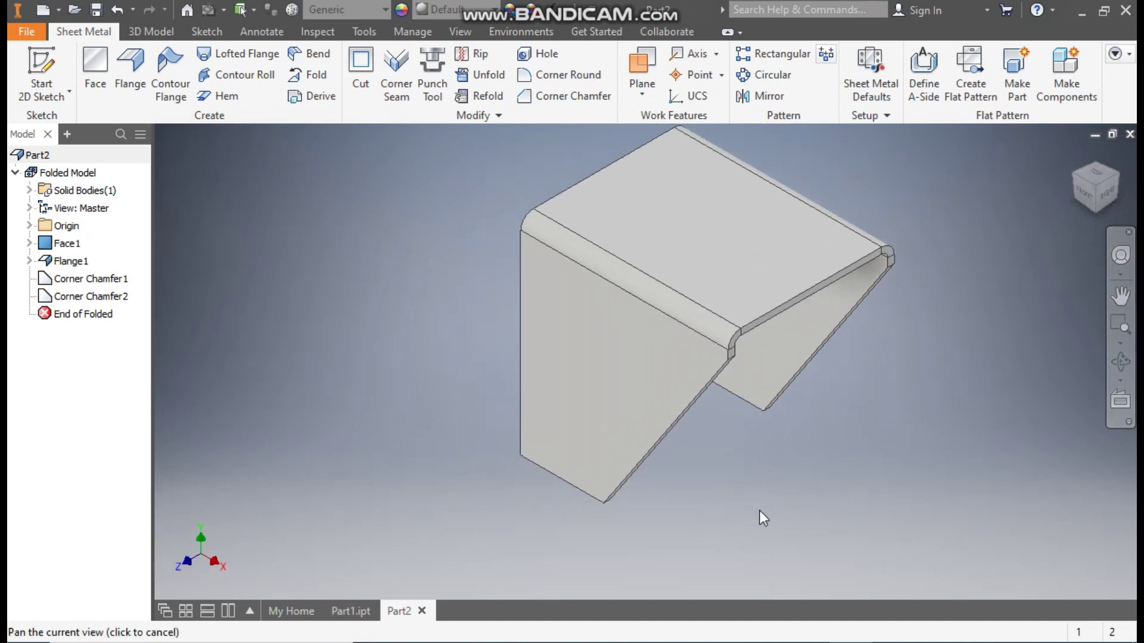
left_click(365, 610)
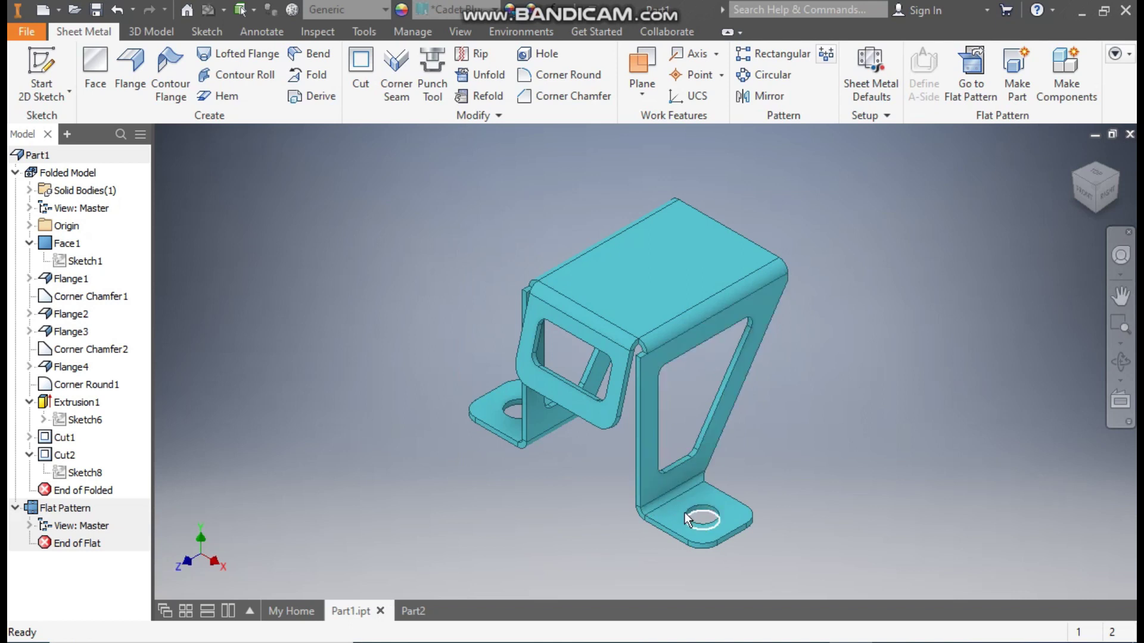
left_click(417, 612)
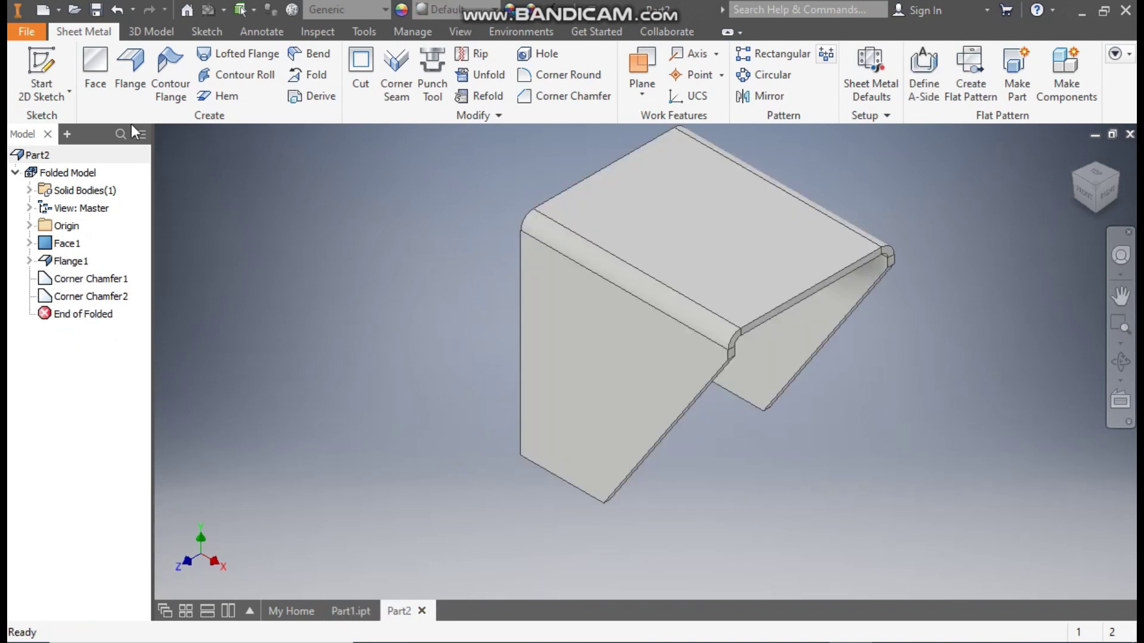
Add 45 mm flanges on both side flanges' bottom edges to form the feet.
left_click(130, 62)
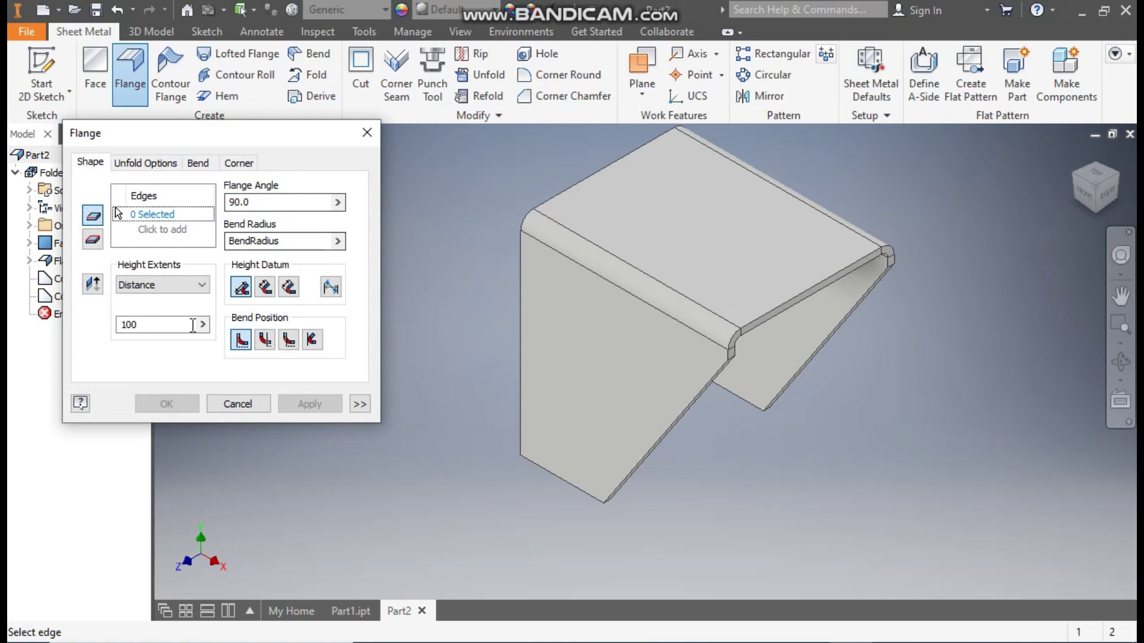
double_click(136, 325)
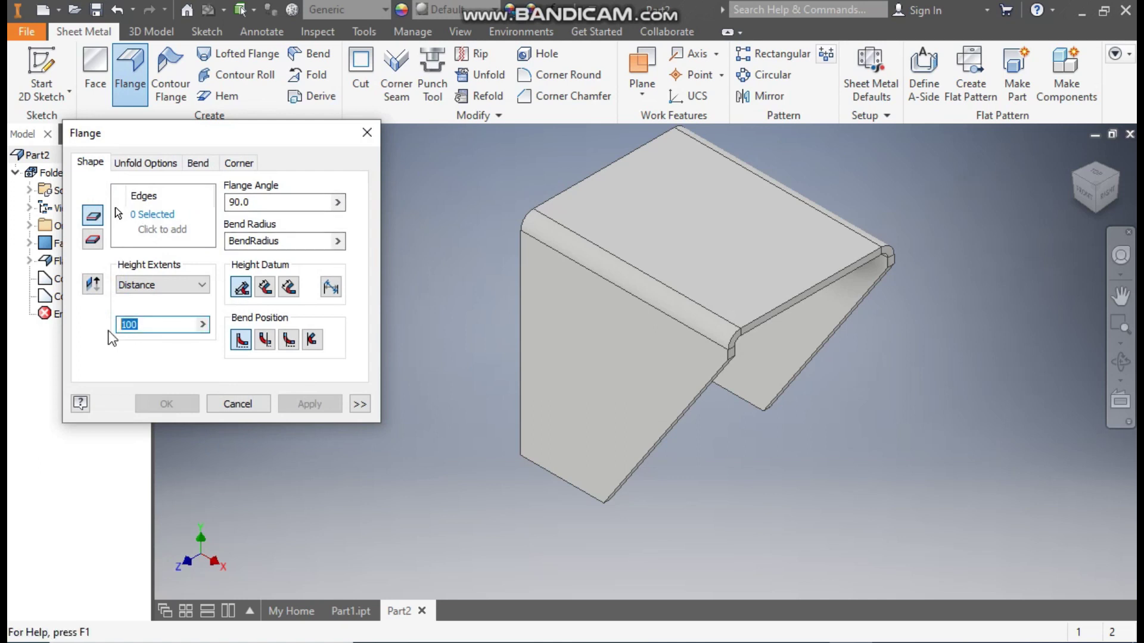
type("45")
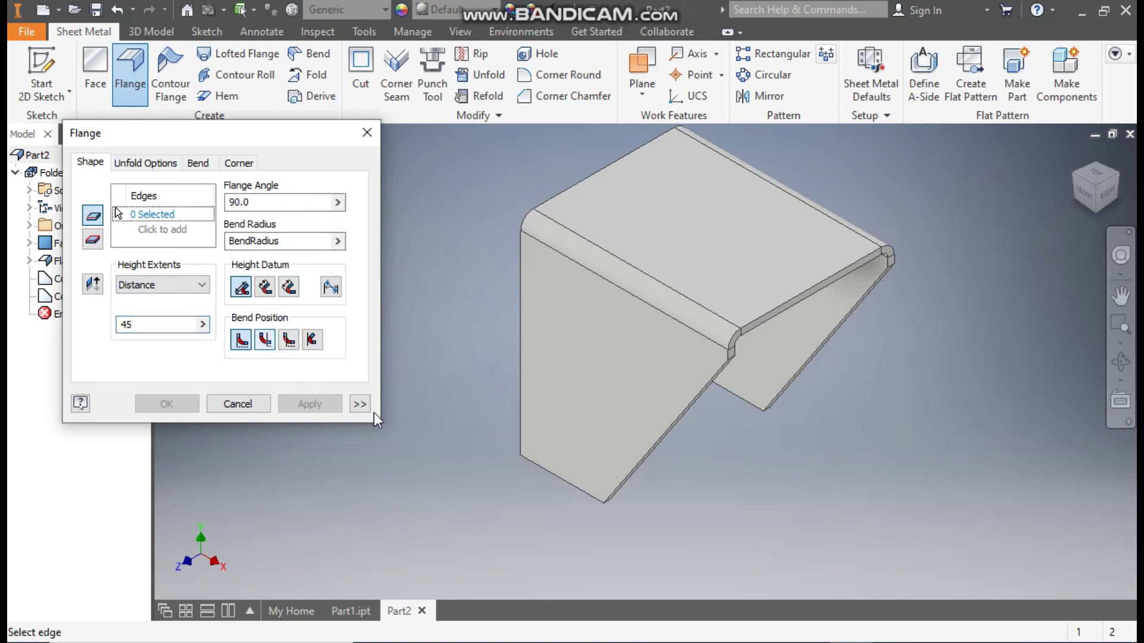
left_click(567, 488)
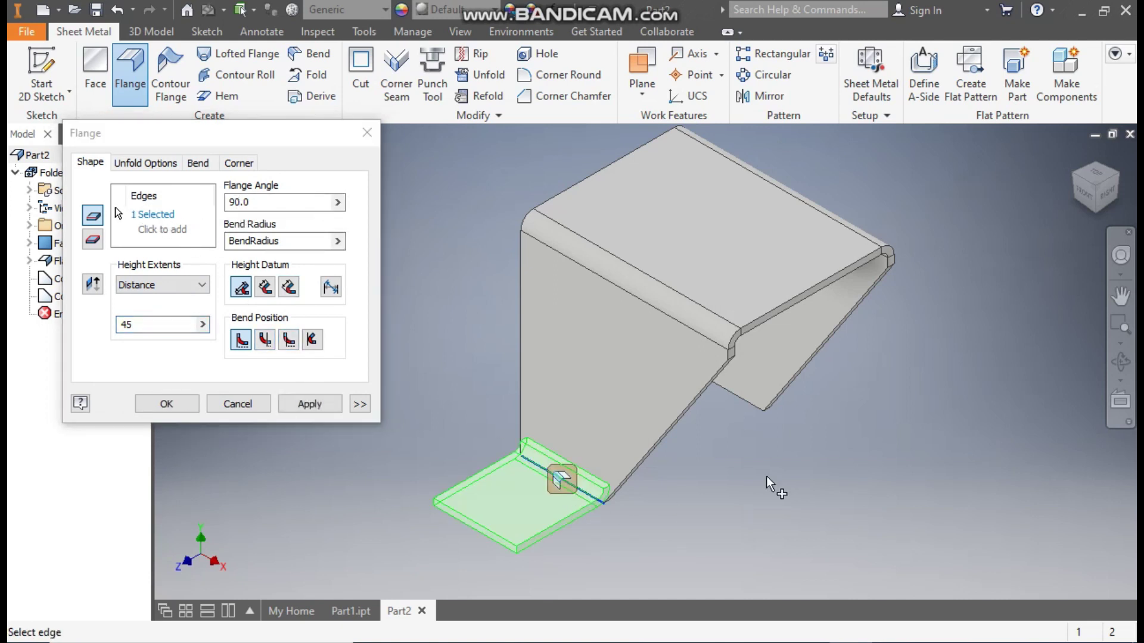
left_click(1117, 180)
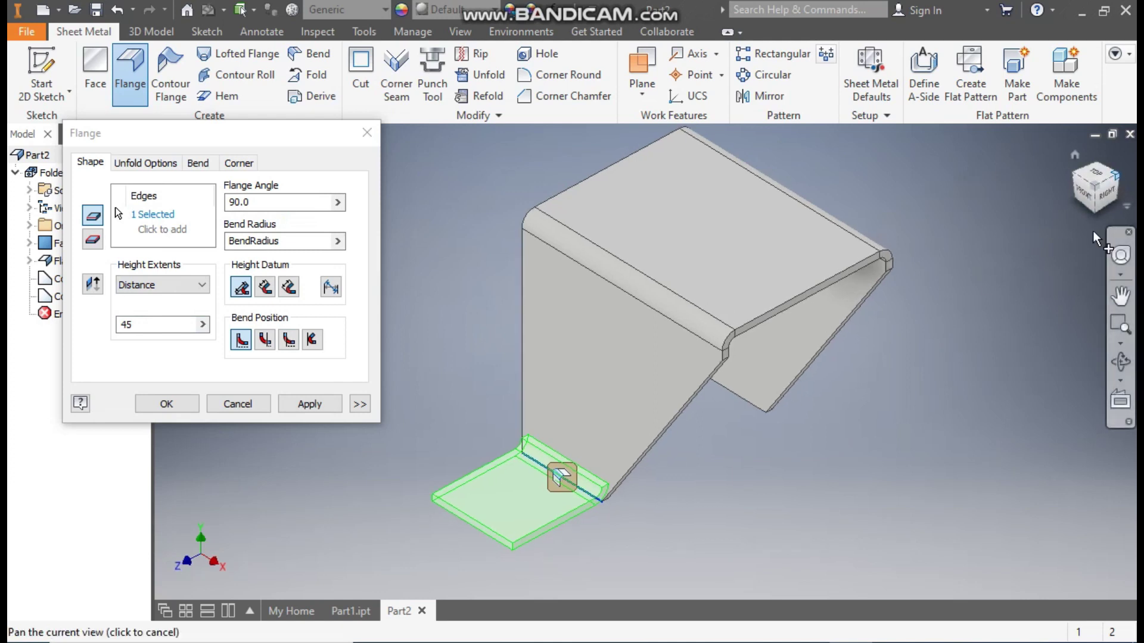
left_click(814, 488)
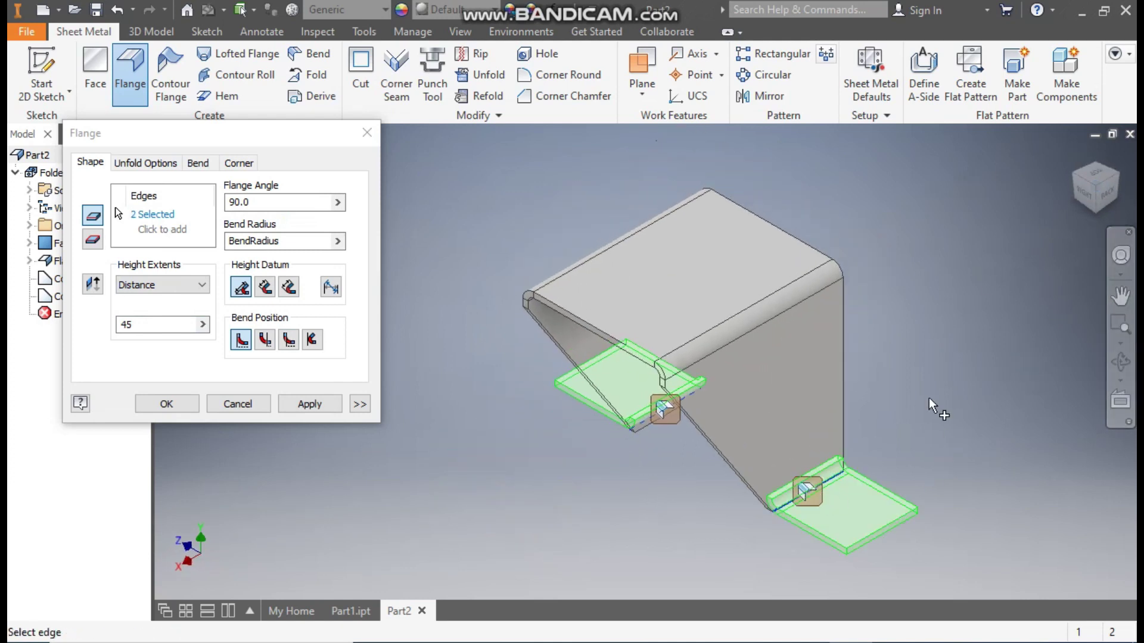
left_click(1070, 172)
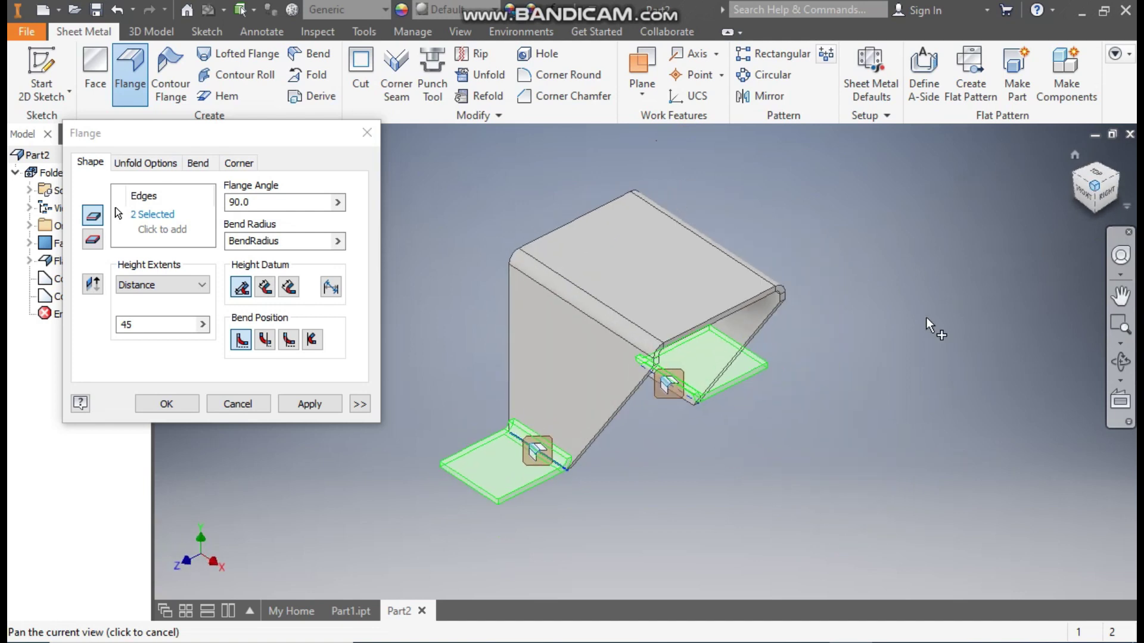
left_click(299, 403)
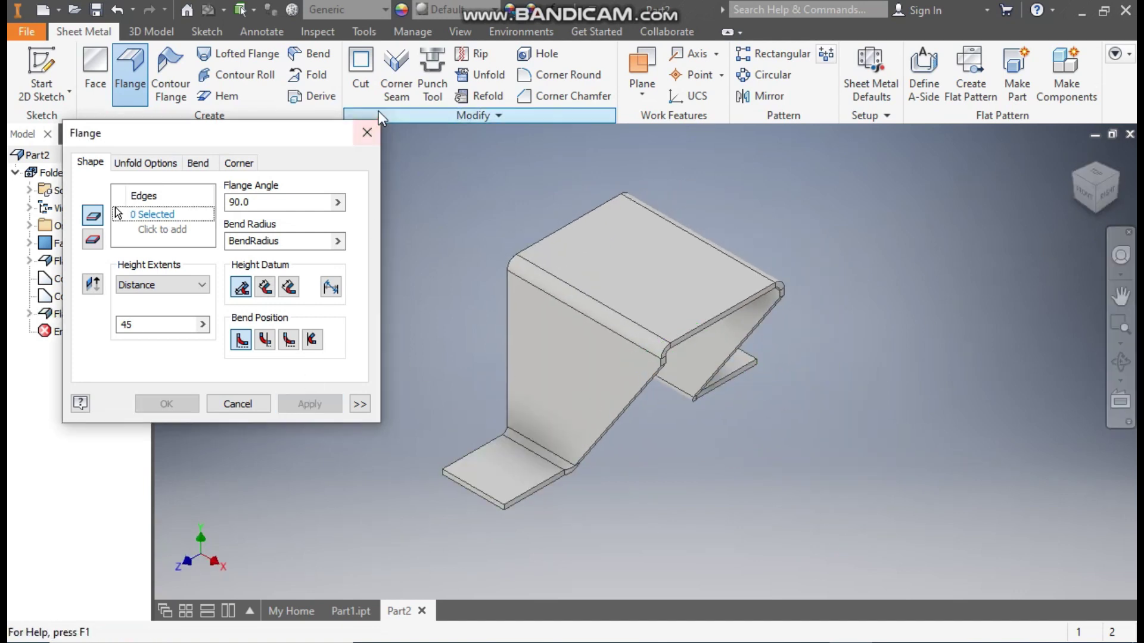
left_click(367, 133)
middle_click_drag(404, 304, 546, 316)
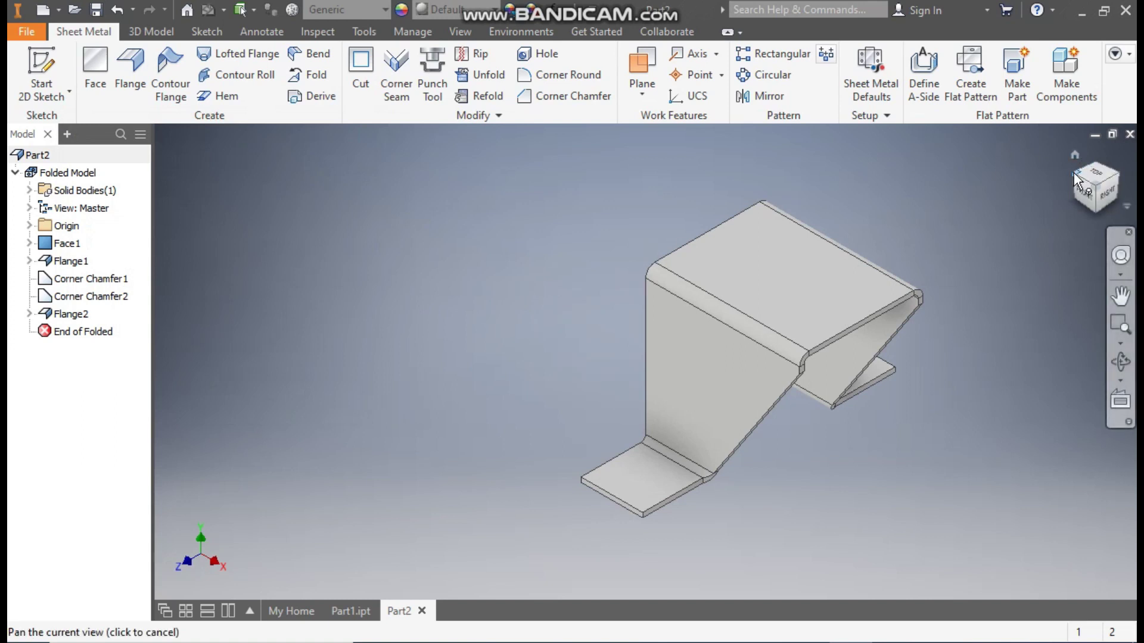
Reset to the home view and check the Part1 reference before returning to Part2.
left_click(1083, 192)
key("F6")
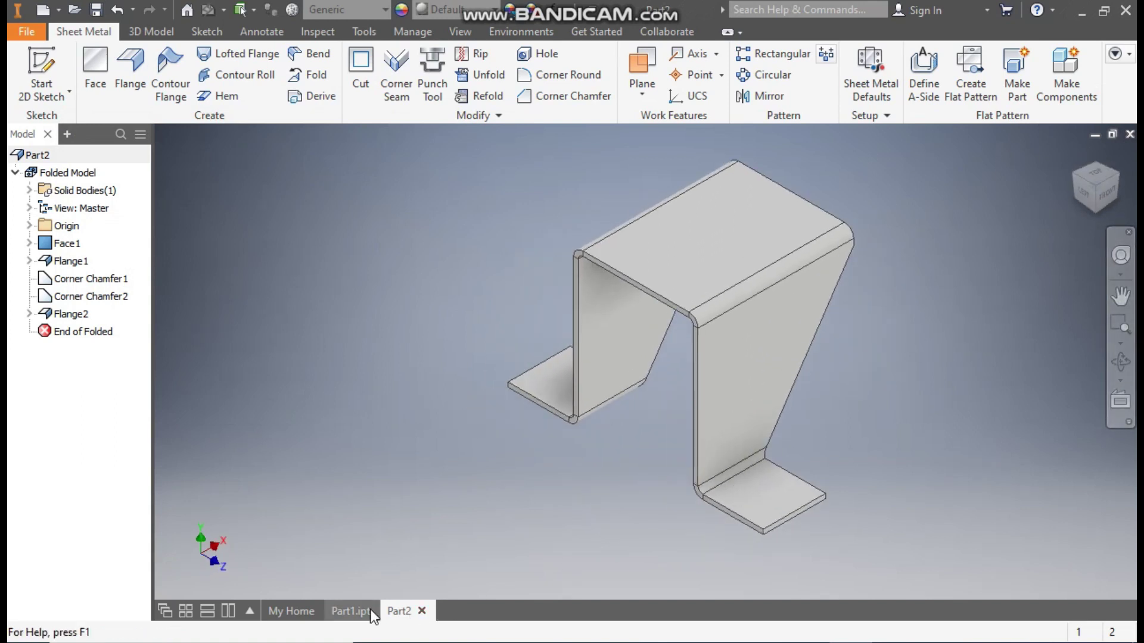
left_click(370, 609)
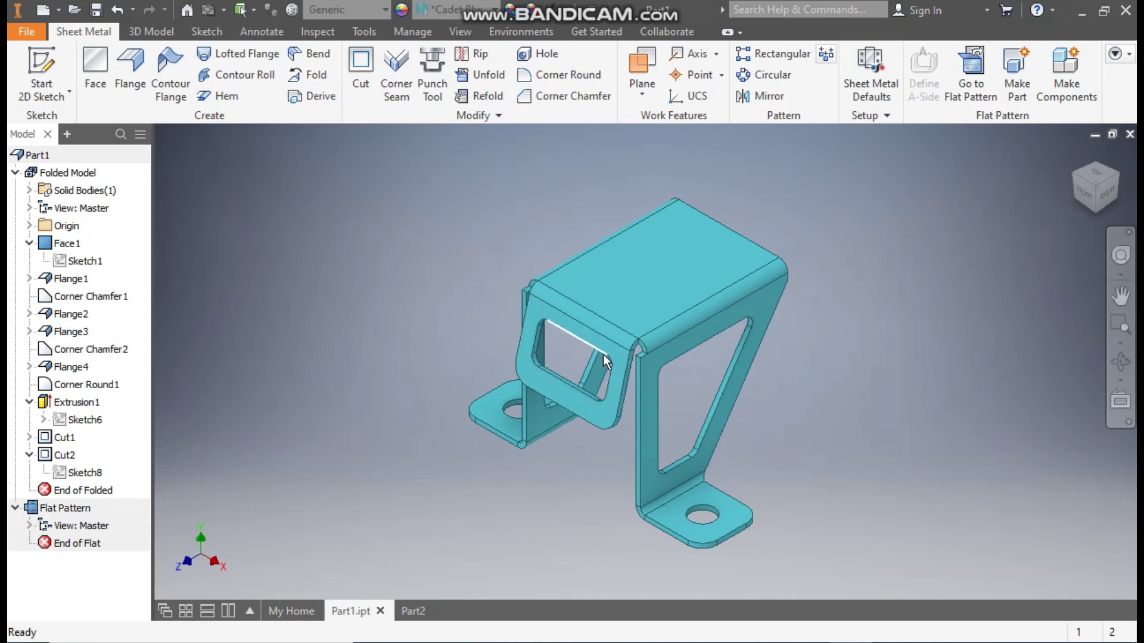
left_click(413, 611)
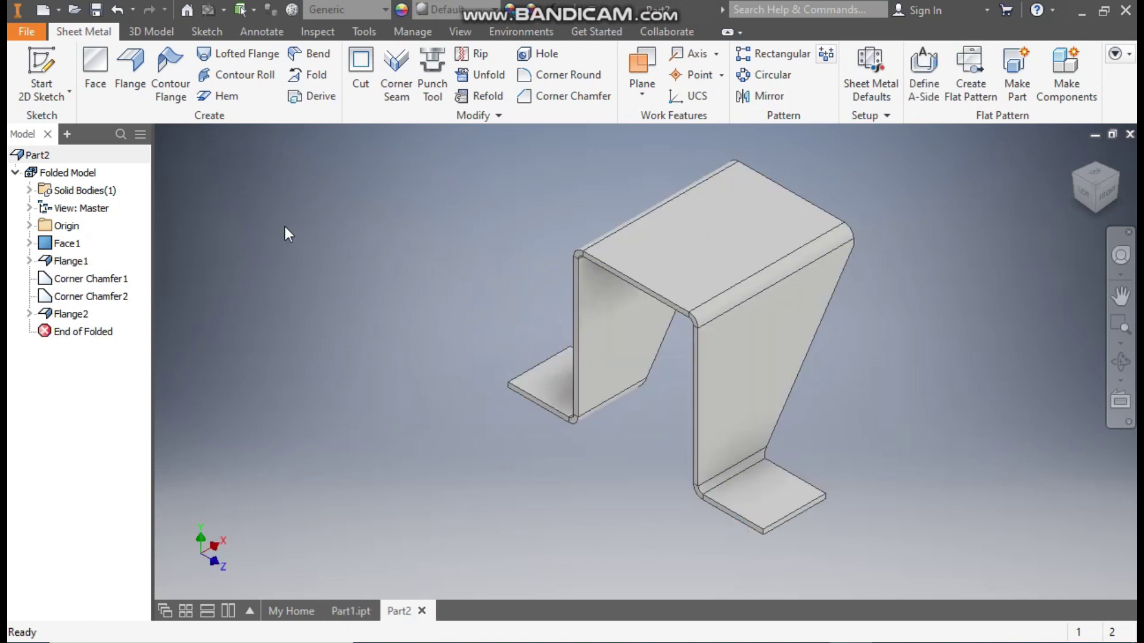
Add a flange on the top edge with a 75° angle and 50 mm height.
left_click(130, 66)
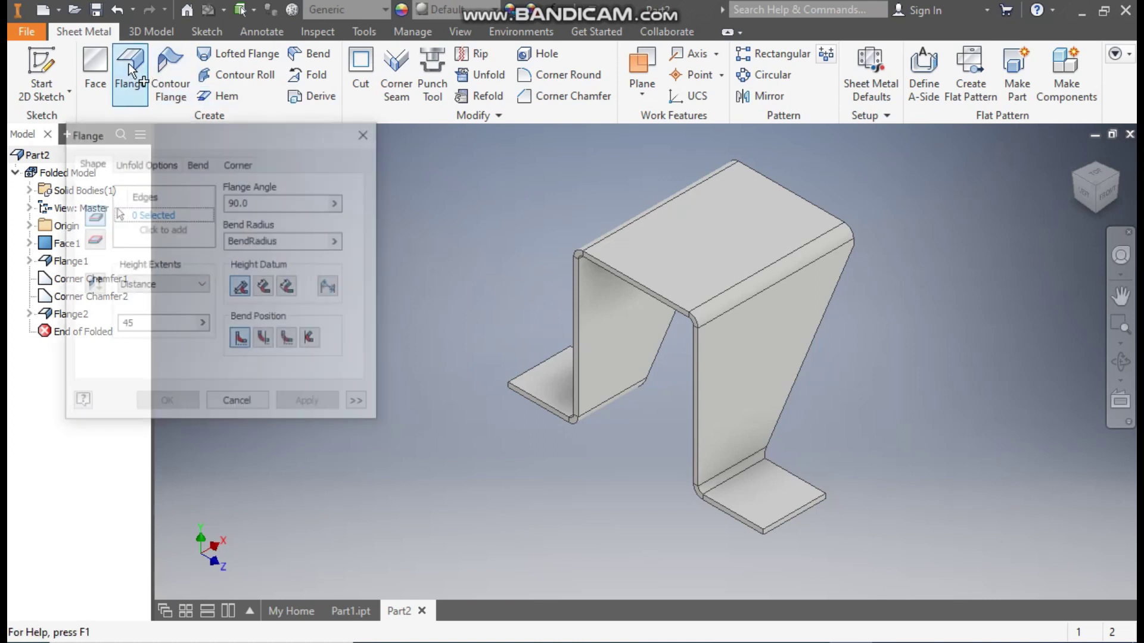
left_click(635, 288)
double_click(257, 203)
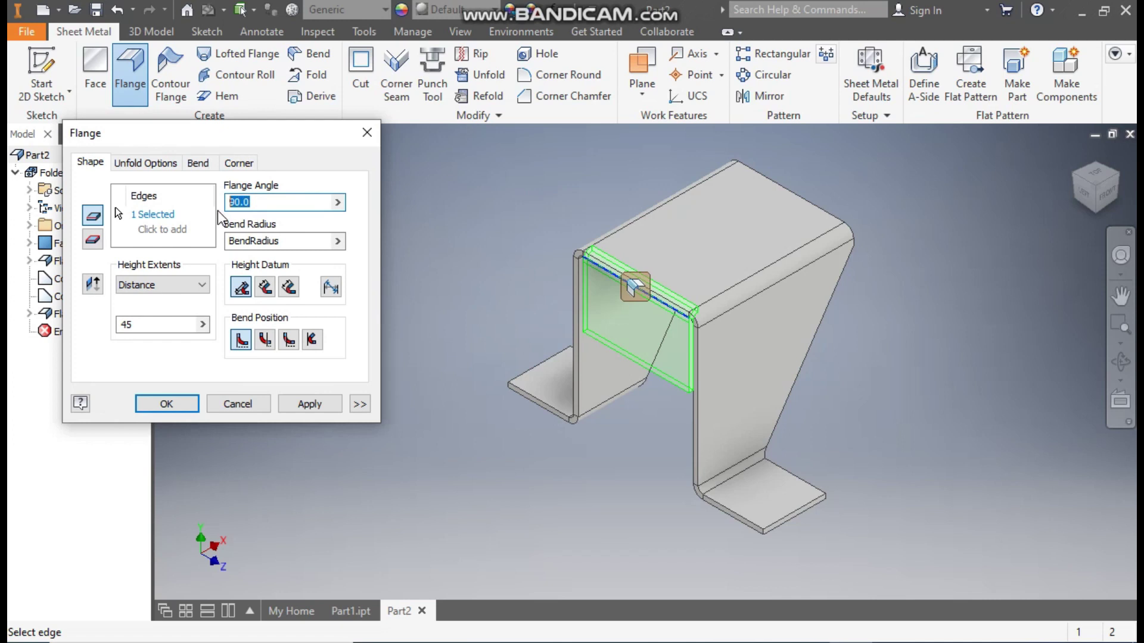
type("75")
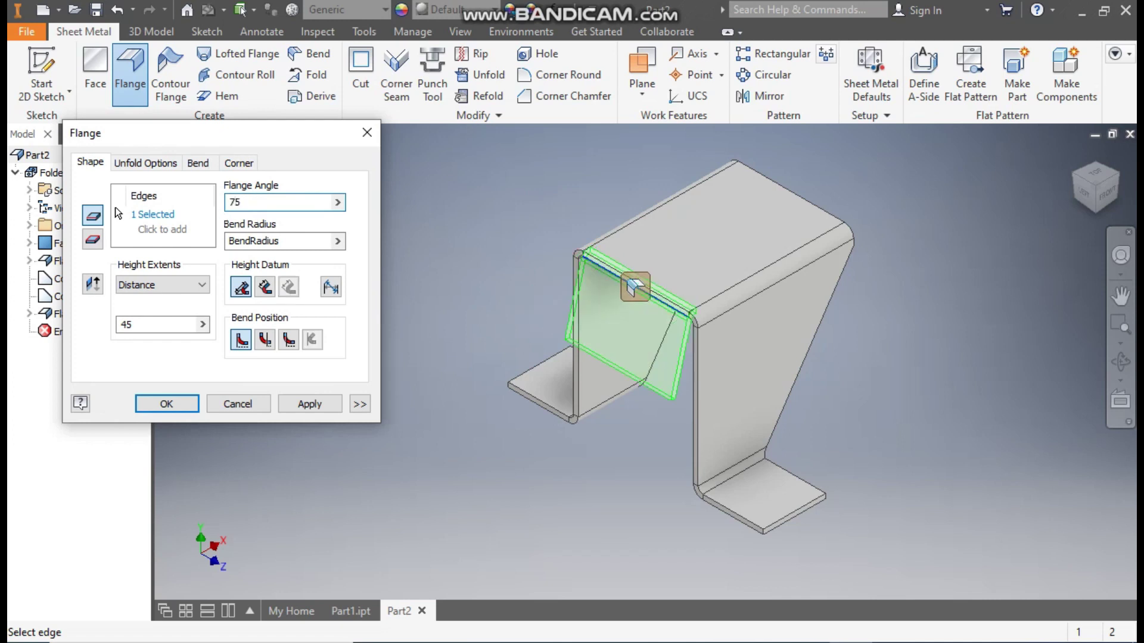
left_click_drag(153, 324, 119, 334)
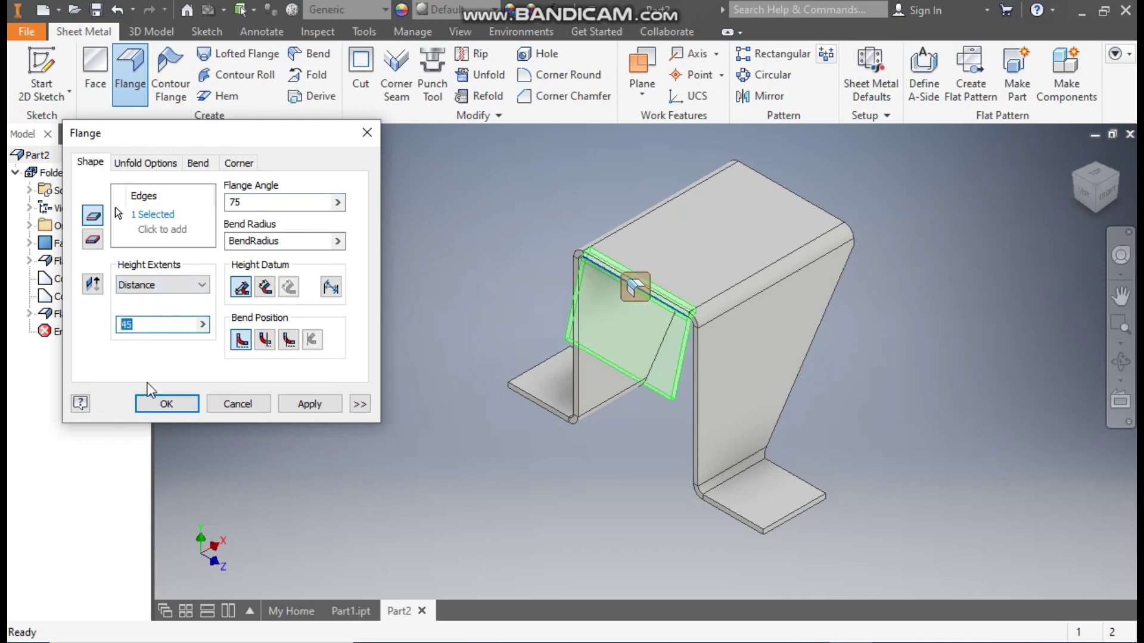
type("50")
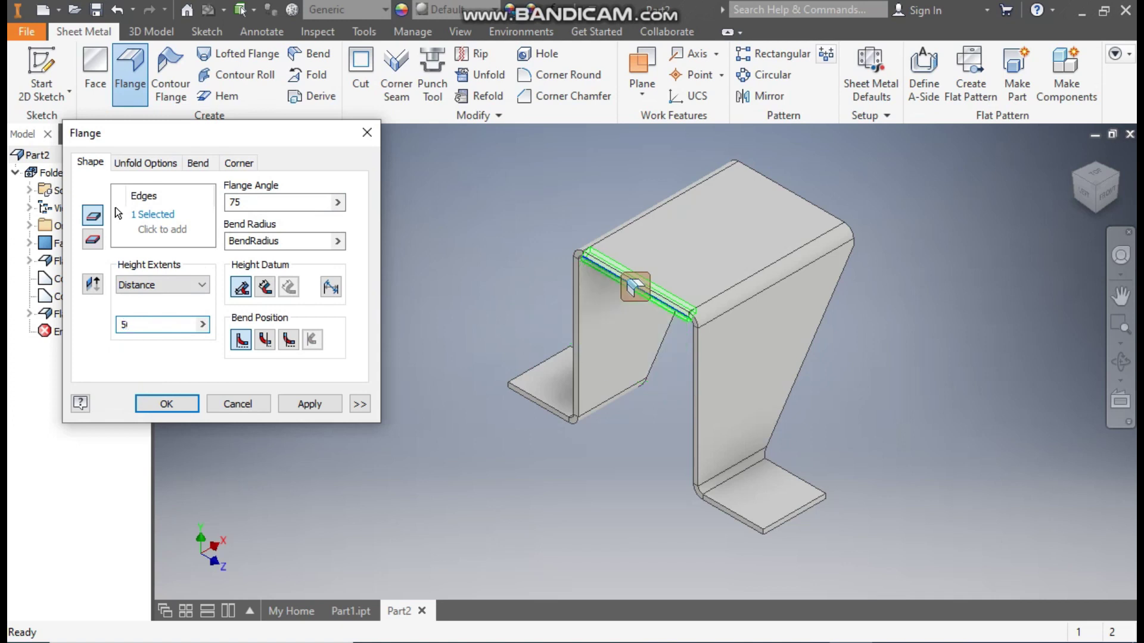
left_click(162, 405)
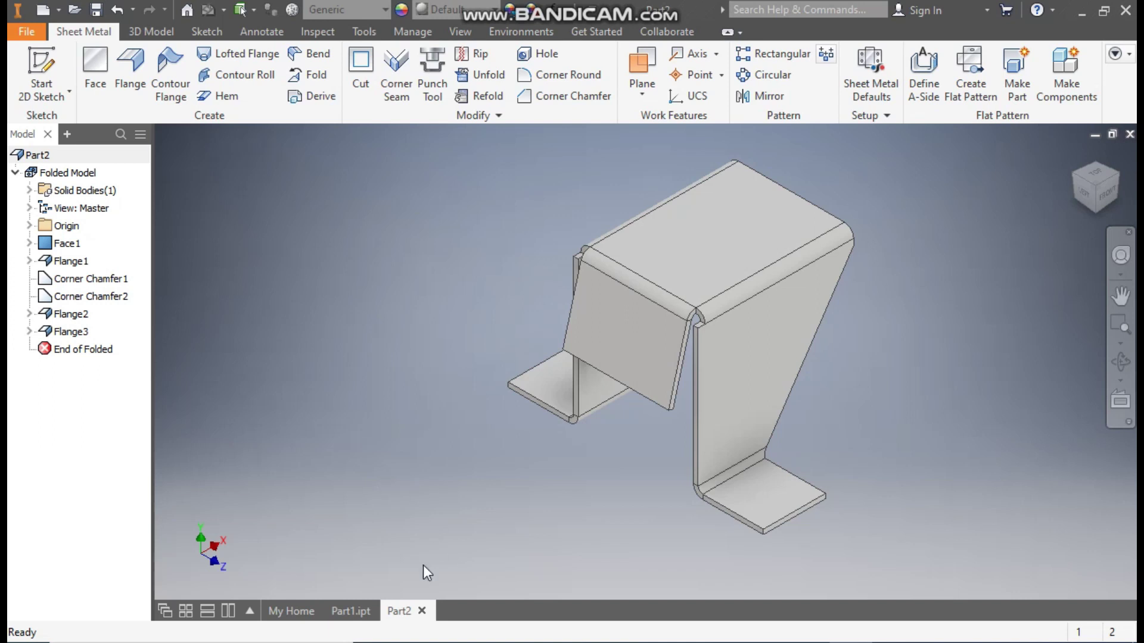
After comparing with Part1, start a sketch on the tapered side wall face.
left_click(349, 612)
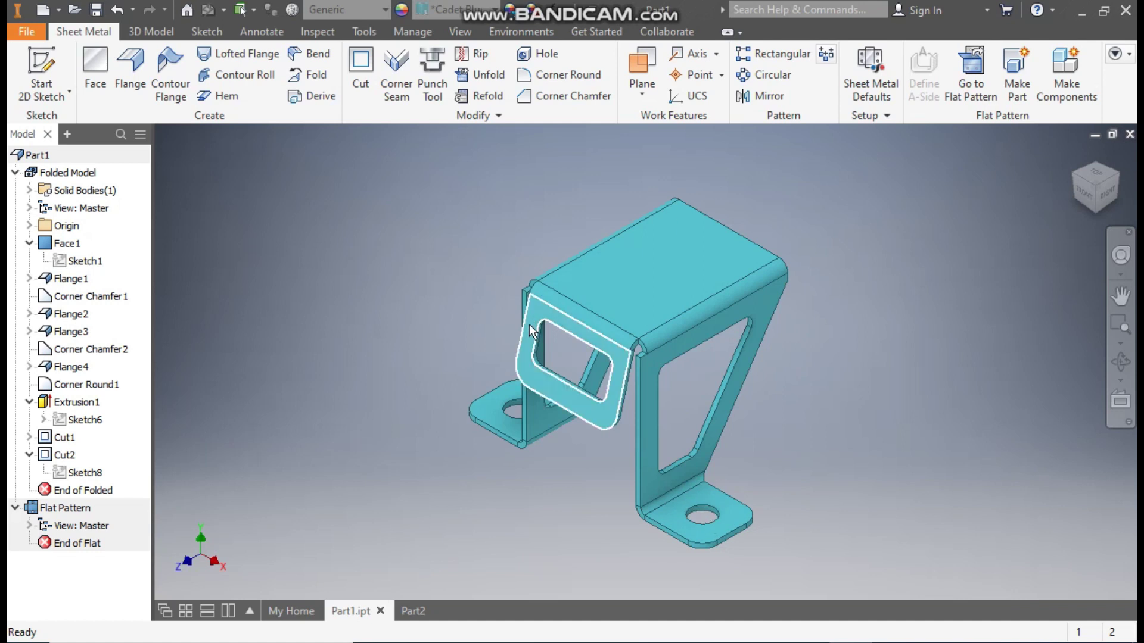
left_click(413, 611)
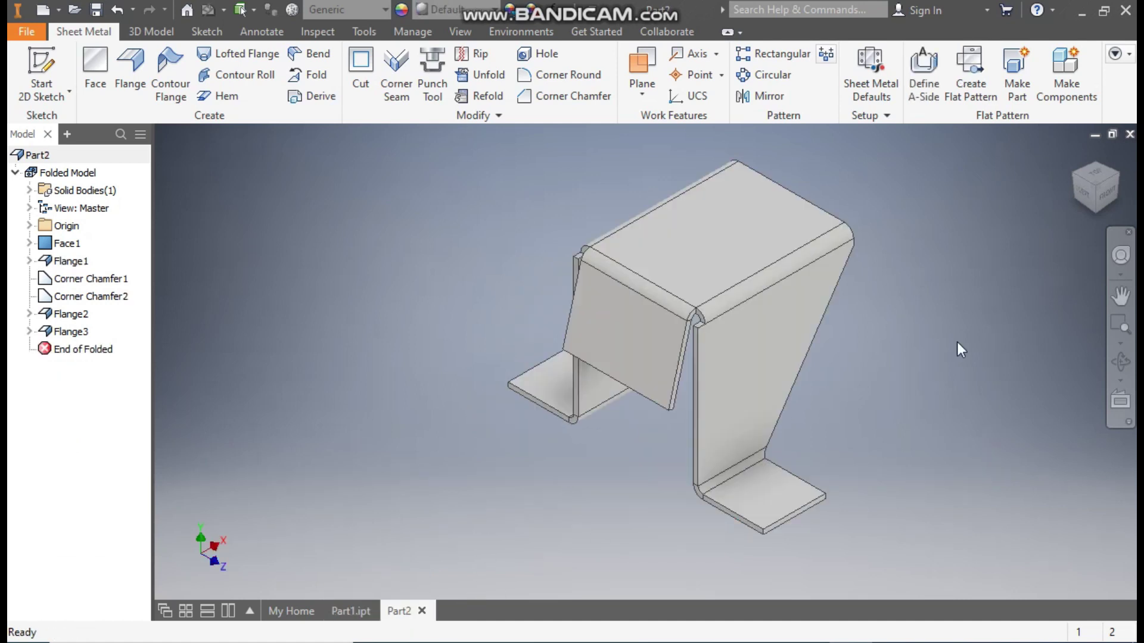
left_click(761, 328)
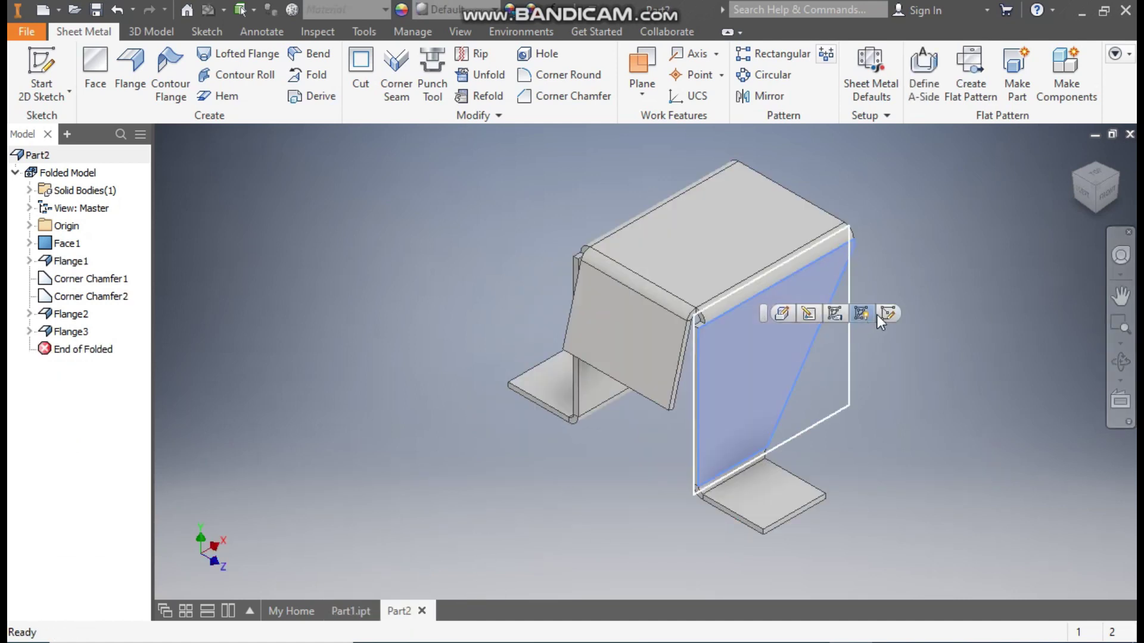
left_click(896, 306)
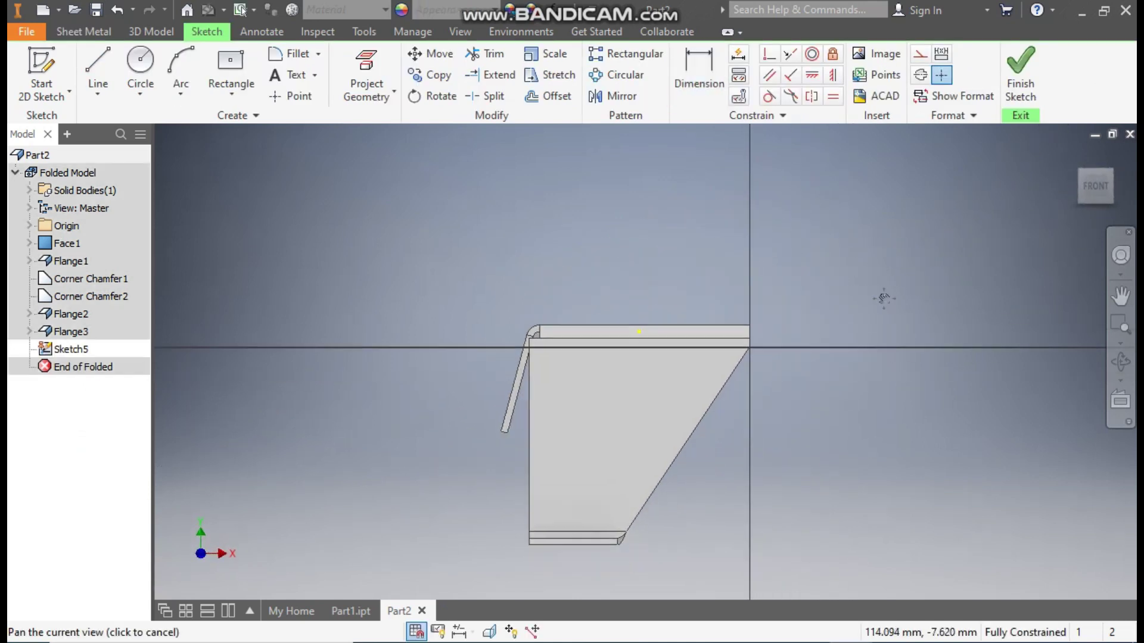
Project the side wall outline and offset it 10 mm inward.
left_click(376, 67)
left_click(587, 268)
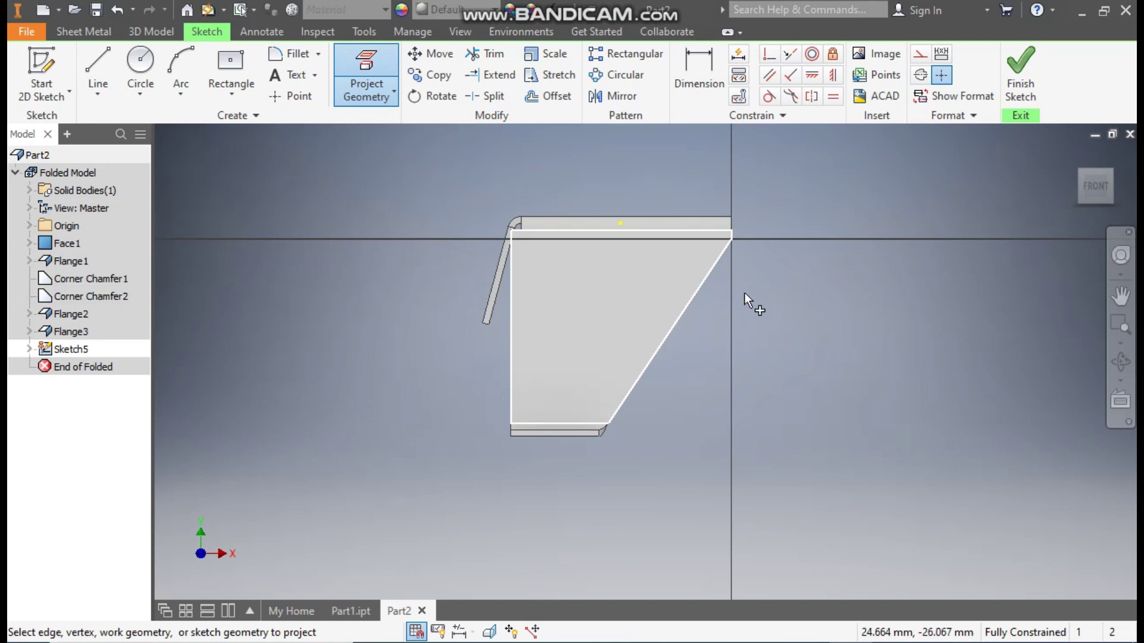
key("Escape")
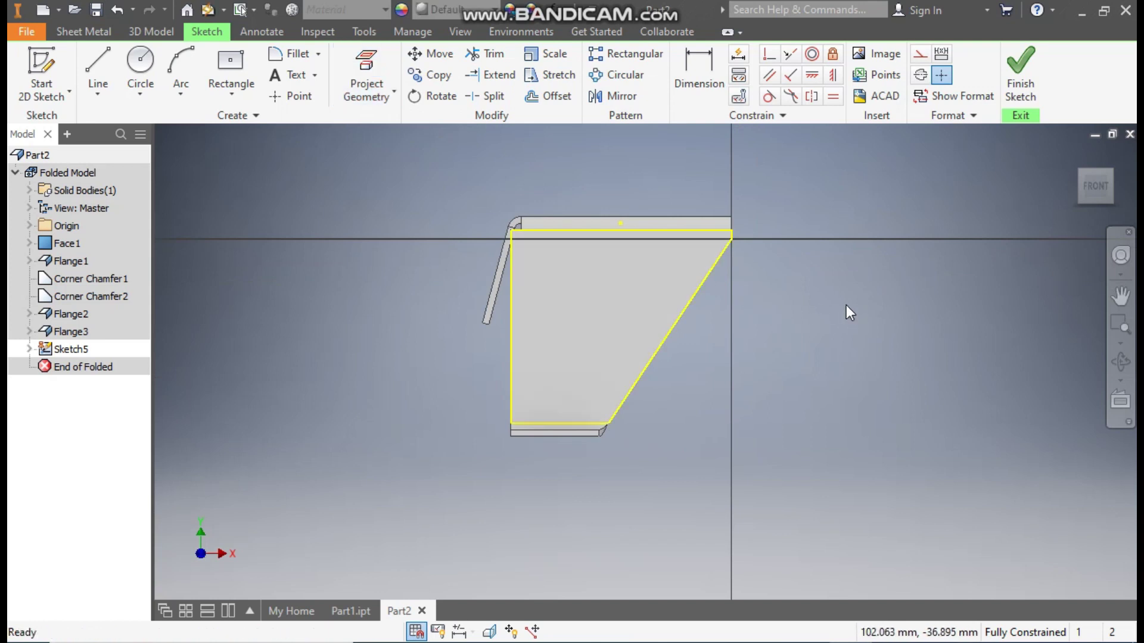
left_click(548, 96)
left_click(628, 234)
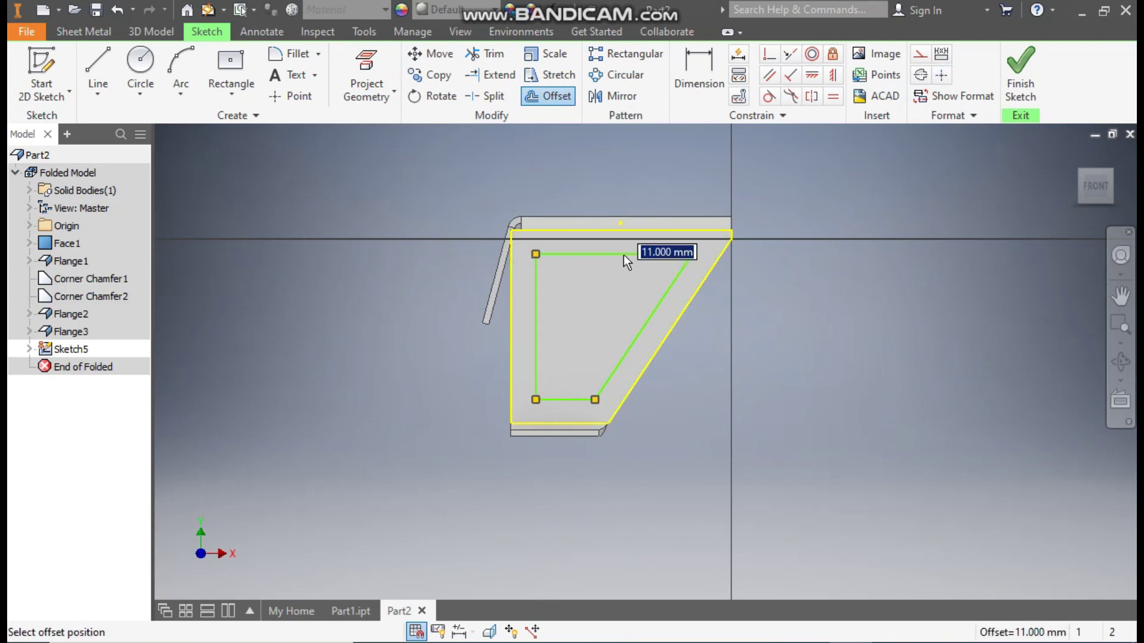
type("10")
key("Return")
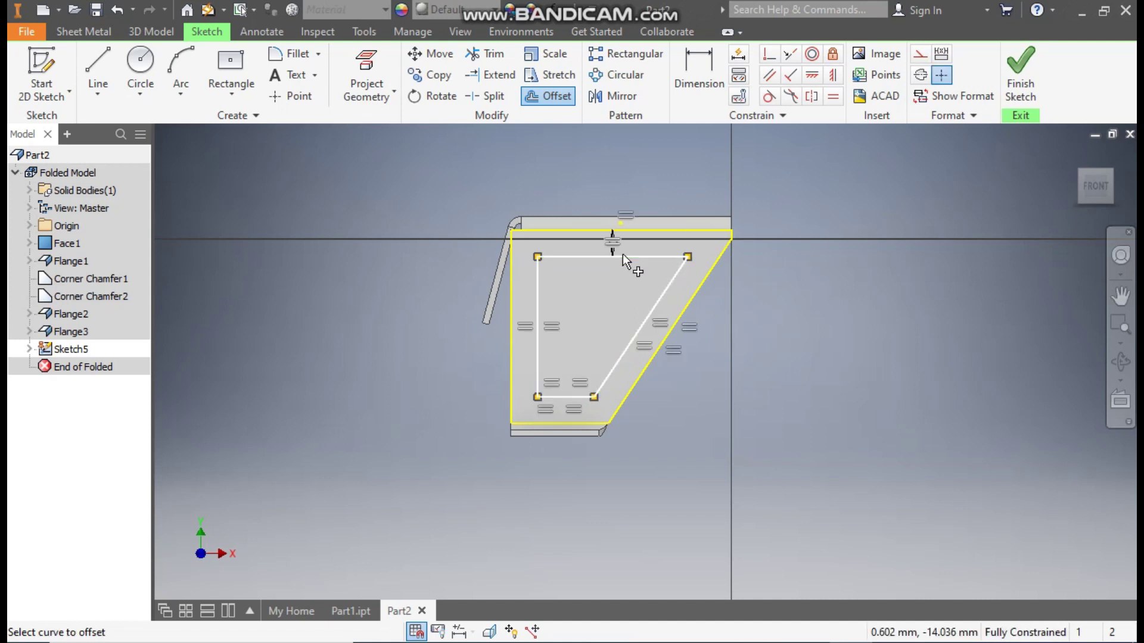
key("Escape")
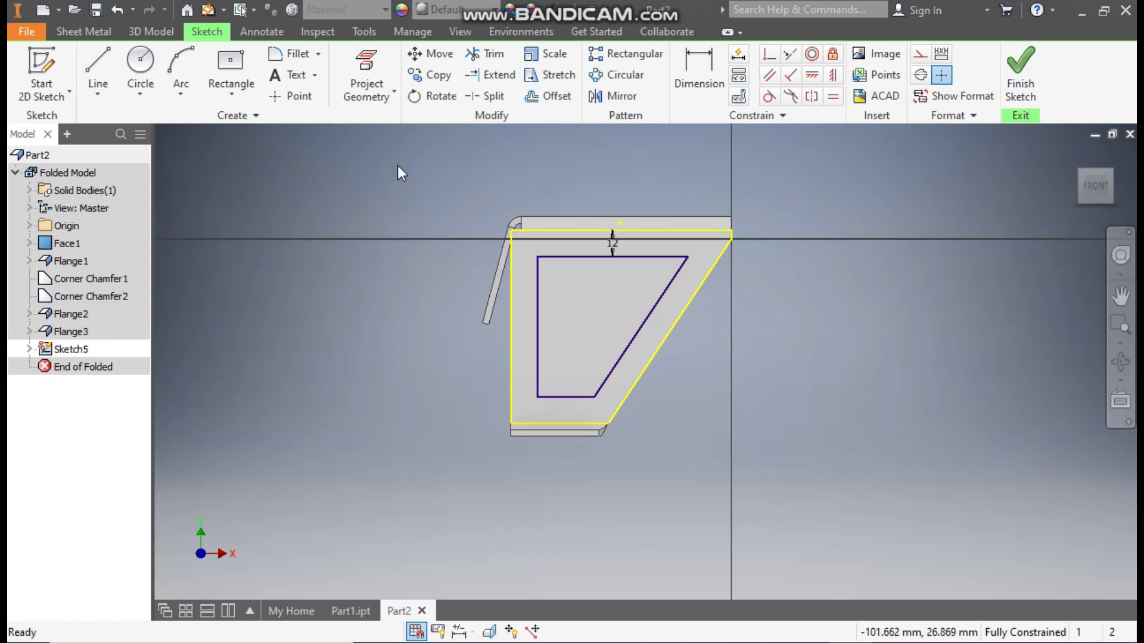
Round all four corners of the inner outline with 5 mm fillets.
left_click(281, 51)
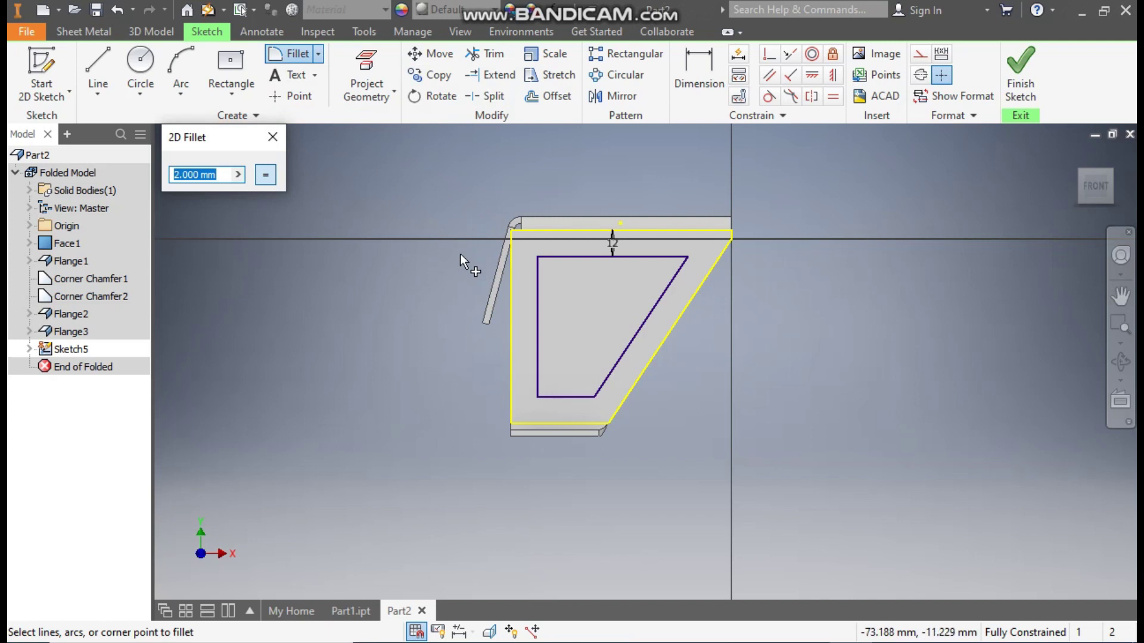
type("5")
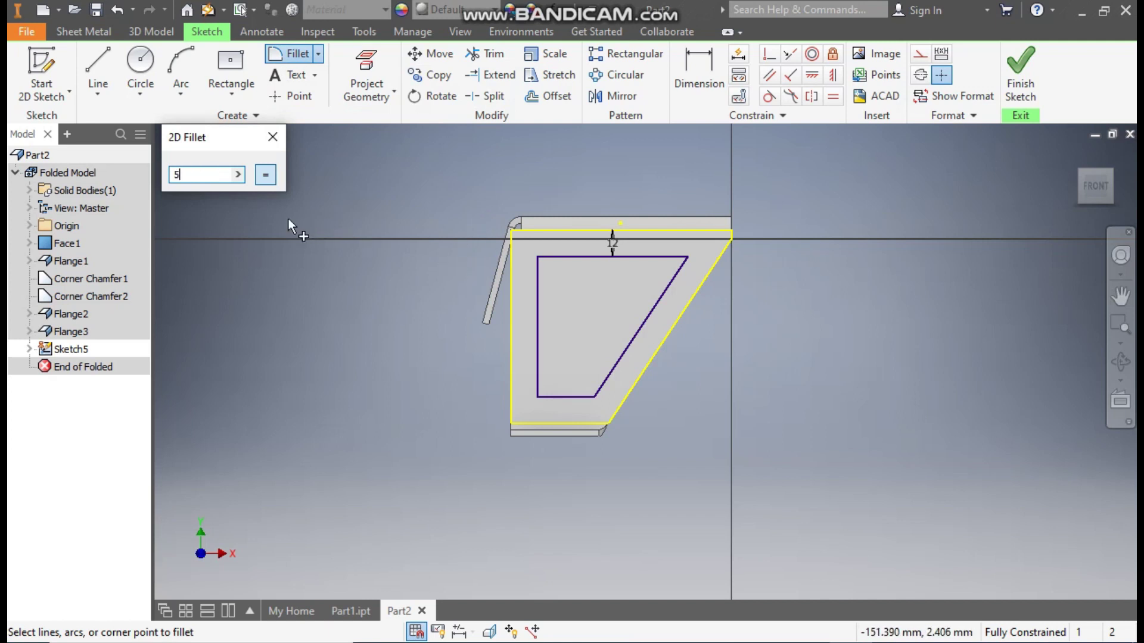
left_click(559, 257)
left_click(540, 272)
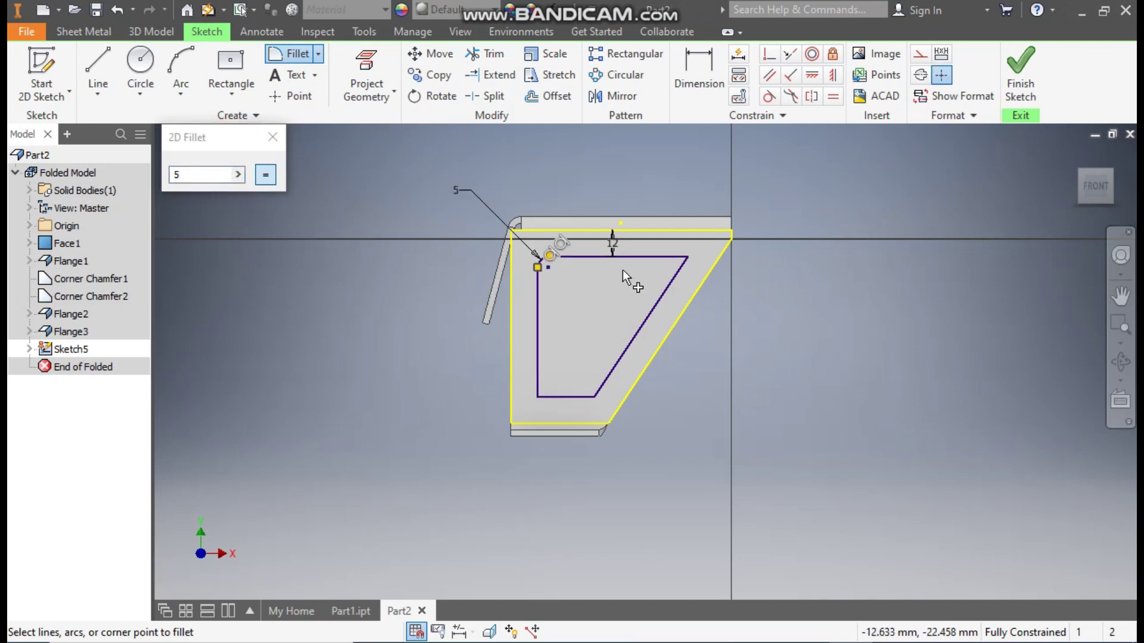
left_click(656, 256)
left_click(673, 277)
left_click(585, 397)
left_click(602, 384)
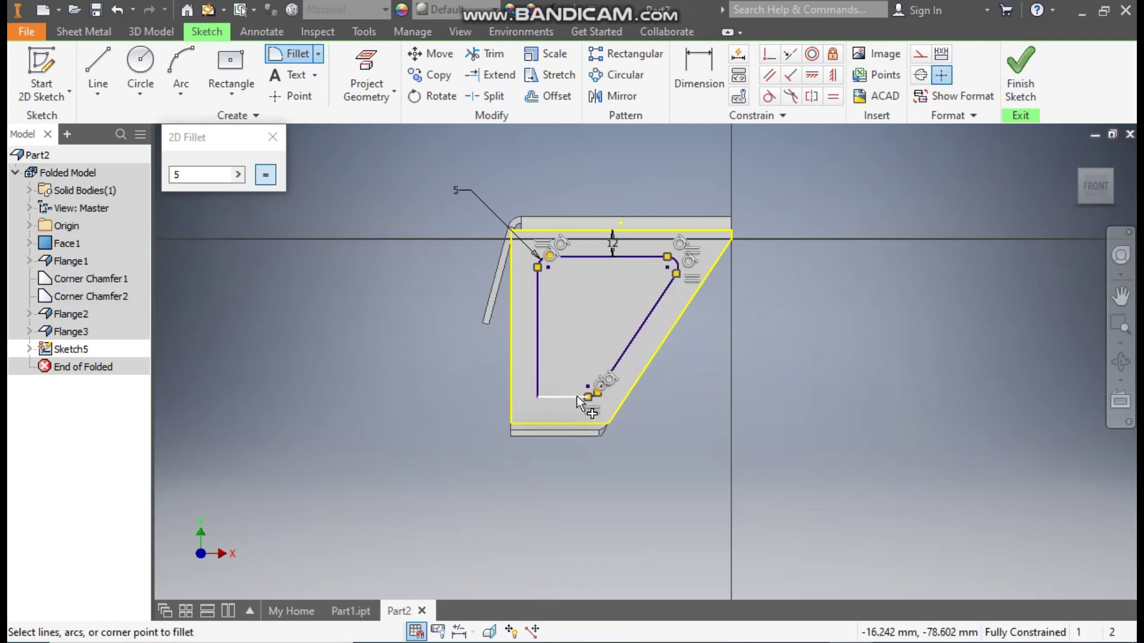
left_click(538, 384)
left_click(272, 137)
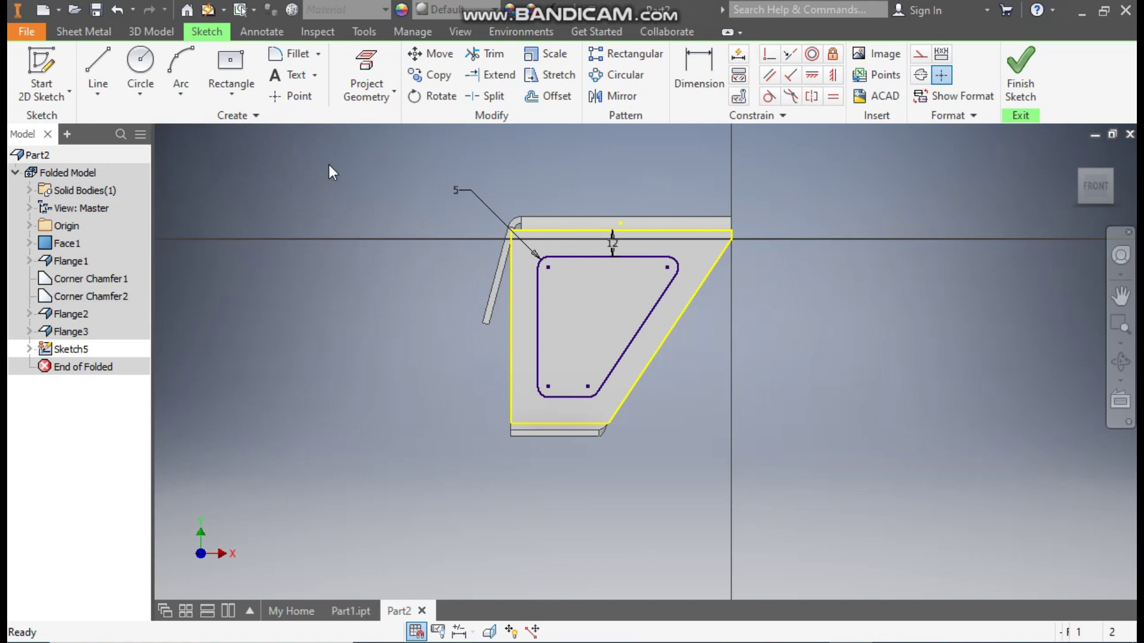
left_click(149, 32)
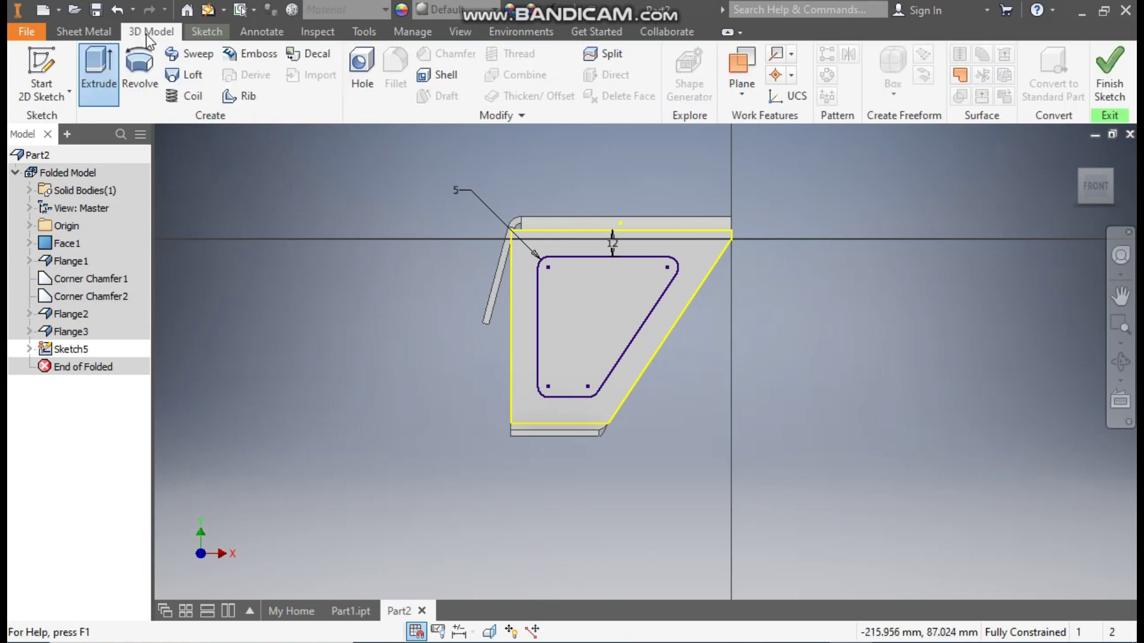
Cut-extrude the rounded window profile with Through All extents.
left_click(98, 68)
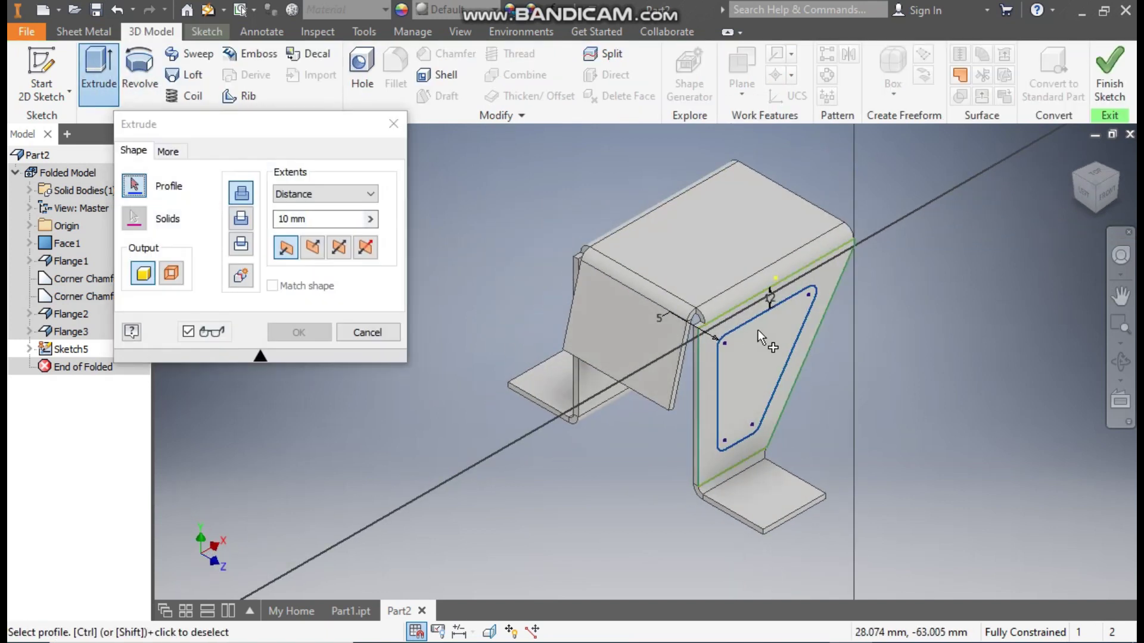
left_click(758, 330)
left_click(241, 219)
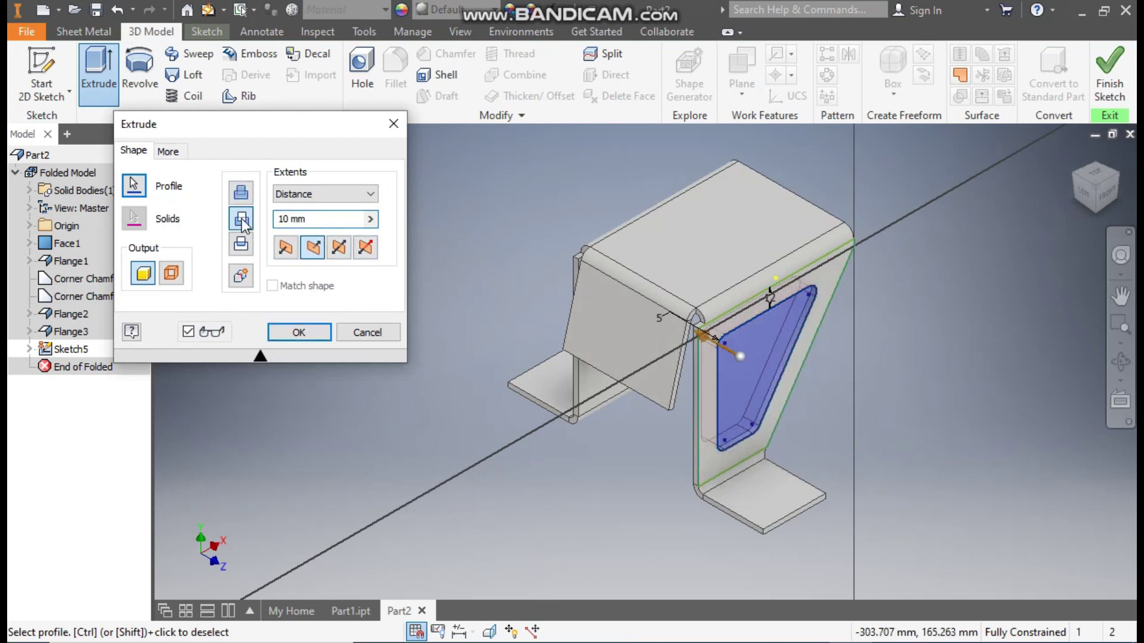
left_click(315, 196)
left_click(301, 256)
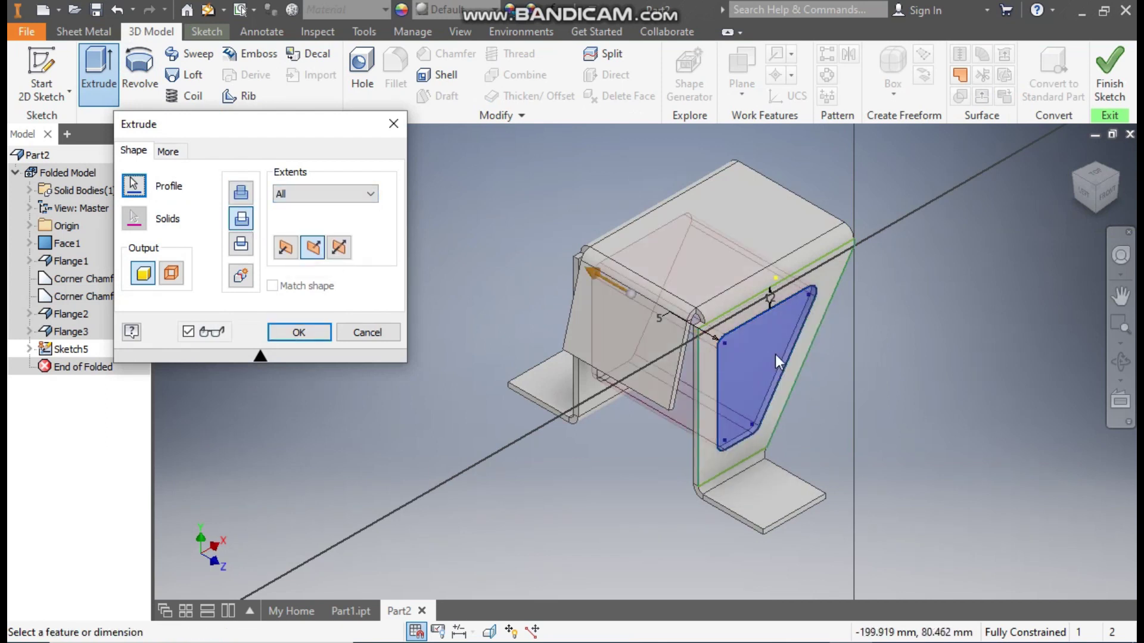
left_click(1121, 296)
left_click(1066, 174)
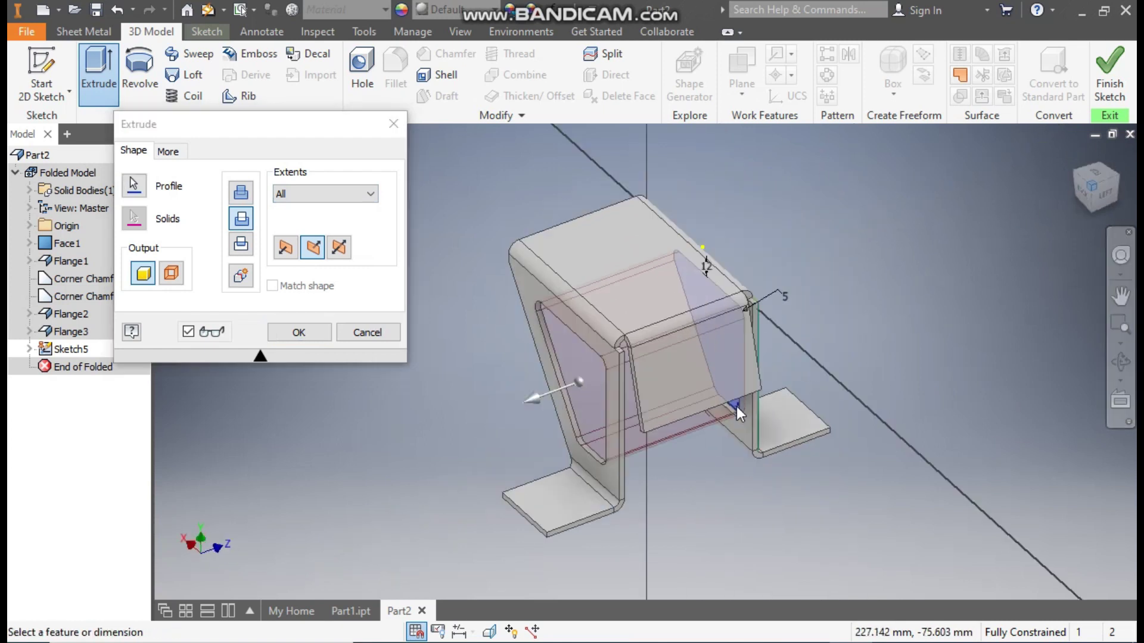
left_click(306, 333)
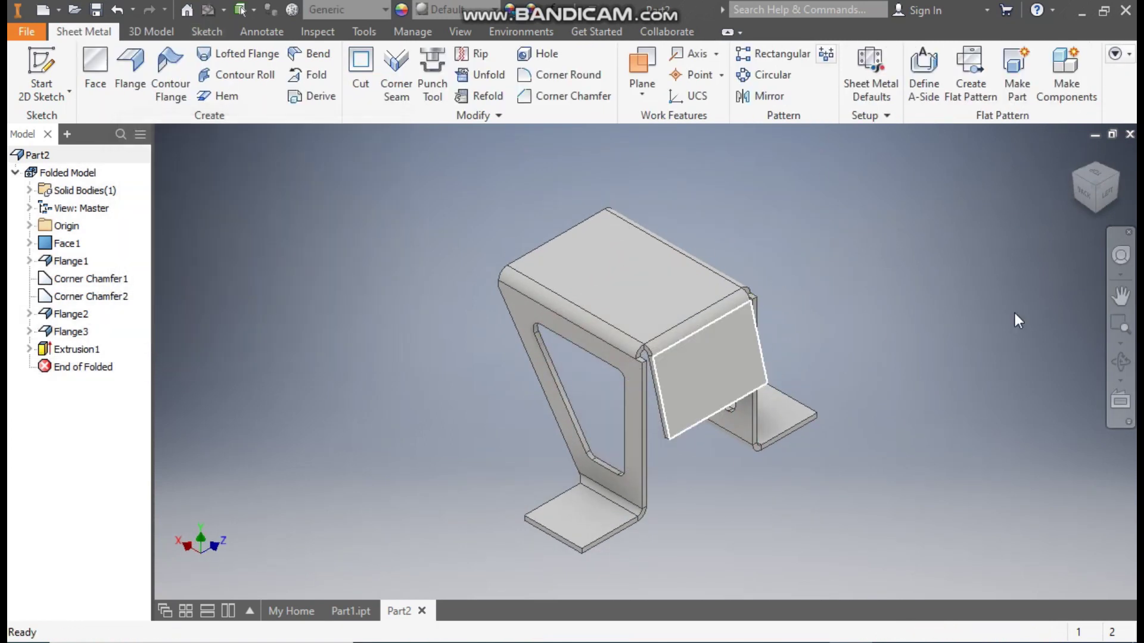
Start a new sketch on the bracket's foot face.
left_click(1119, 174)
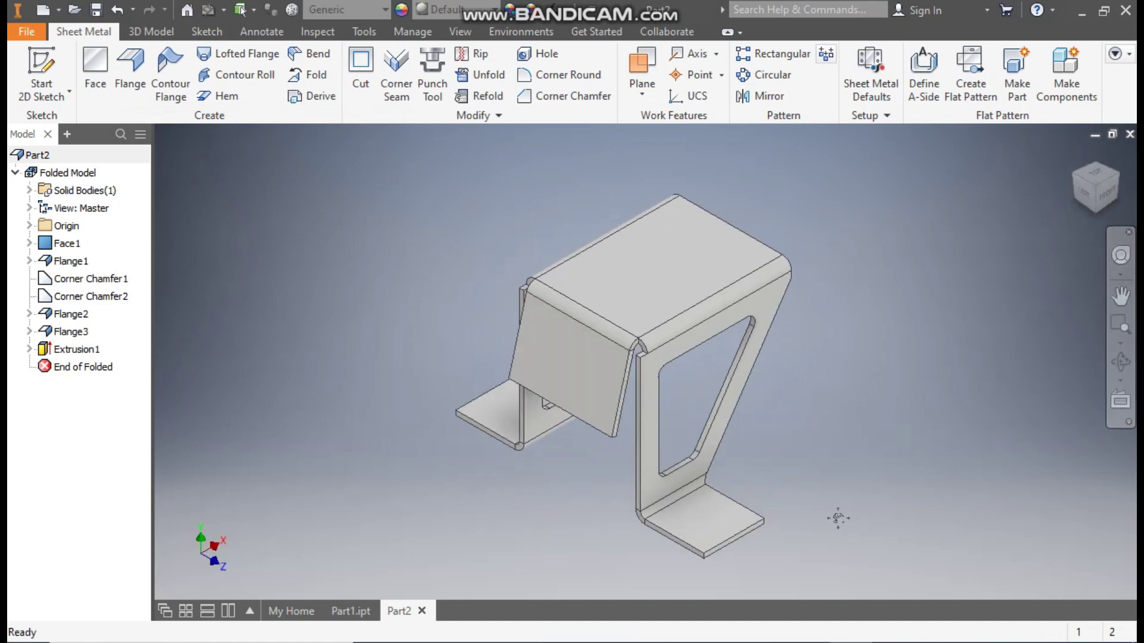
middle_click_drag(838, 519, 811, 451)
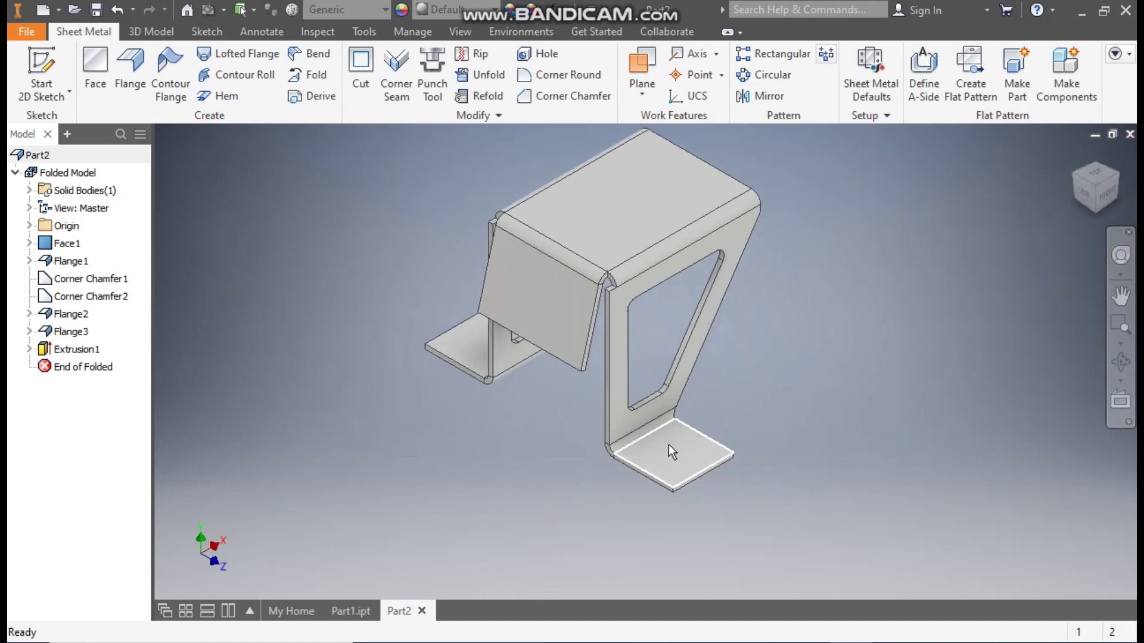
left_click(669, 444)
left_click(805, 435)
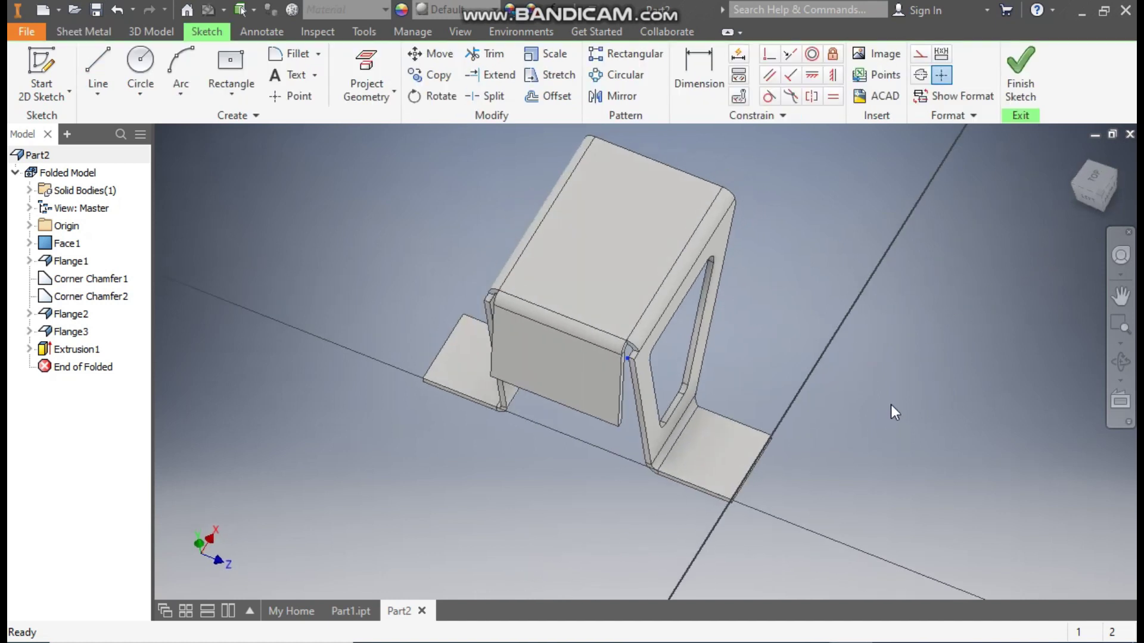
middle_click_drag(899, 453, 863, 397)
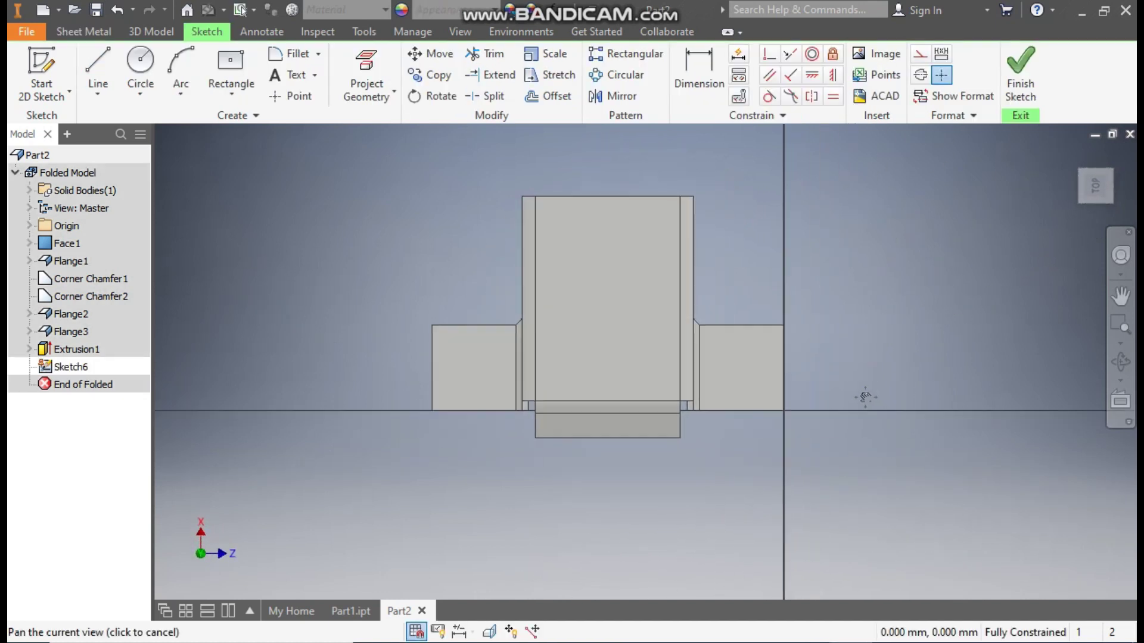
Draw a 16 mm diameter circle on each foot.
left_click(134, 70)
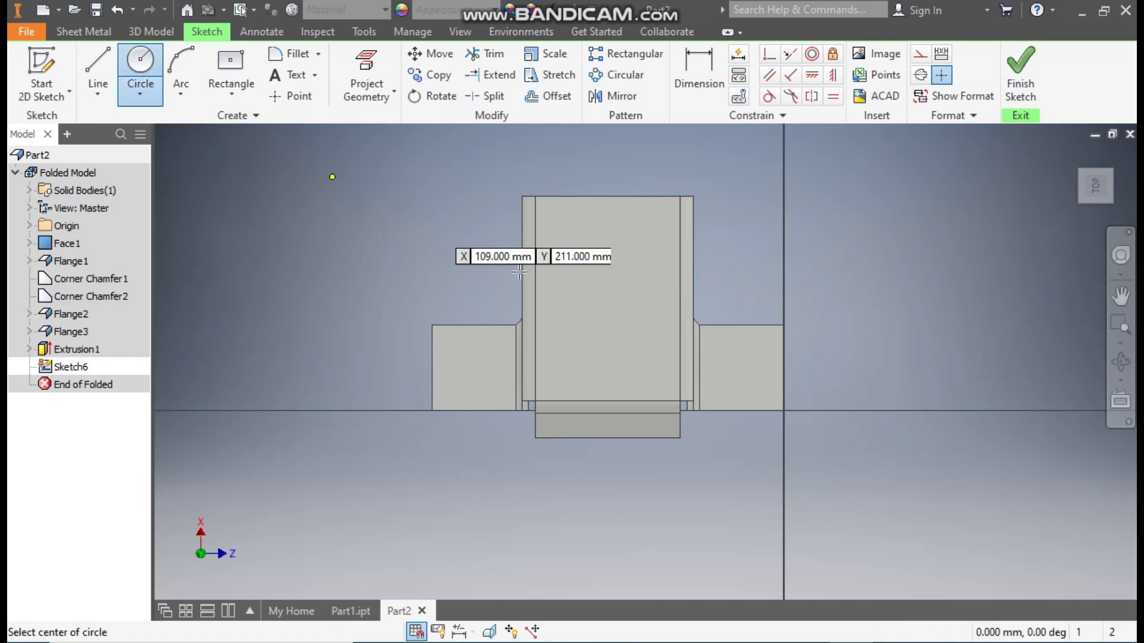
left_click(467, 367)
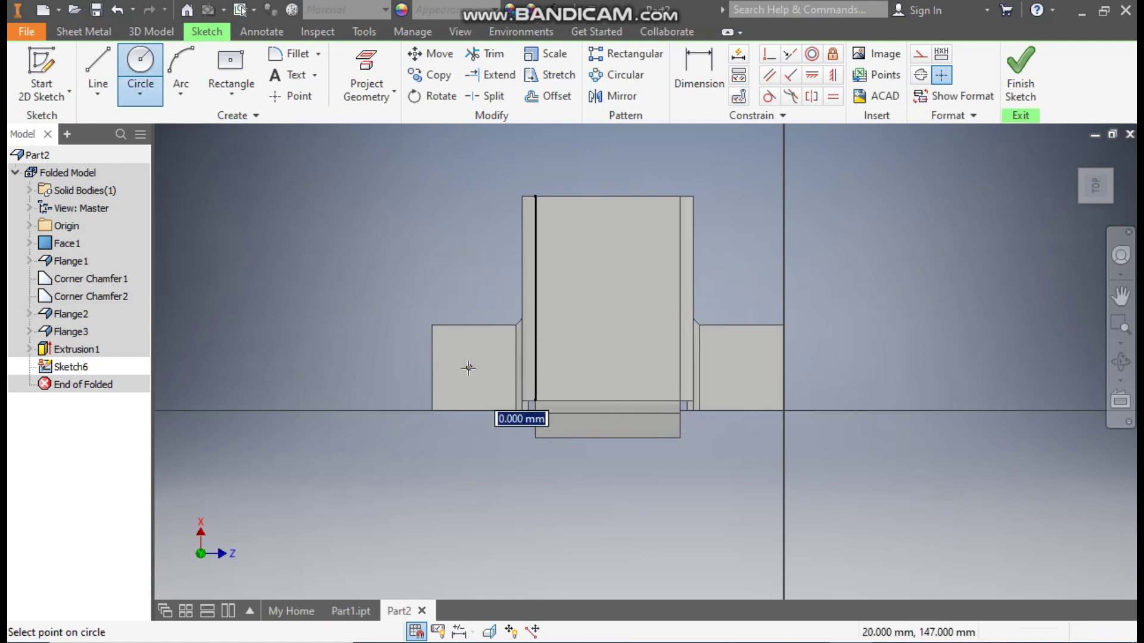
type("16")
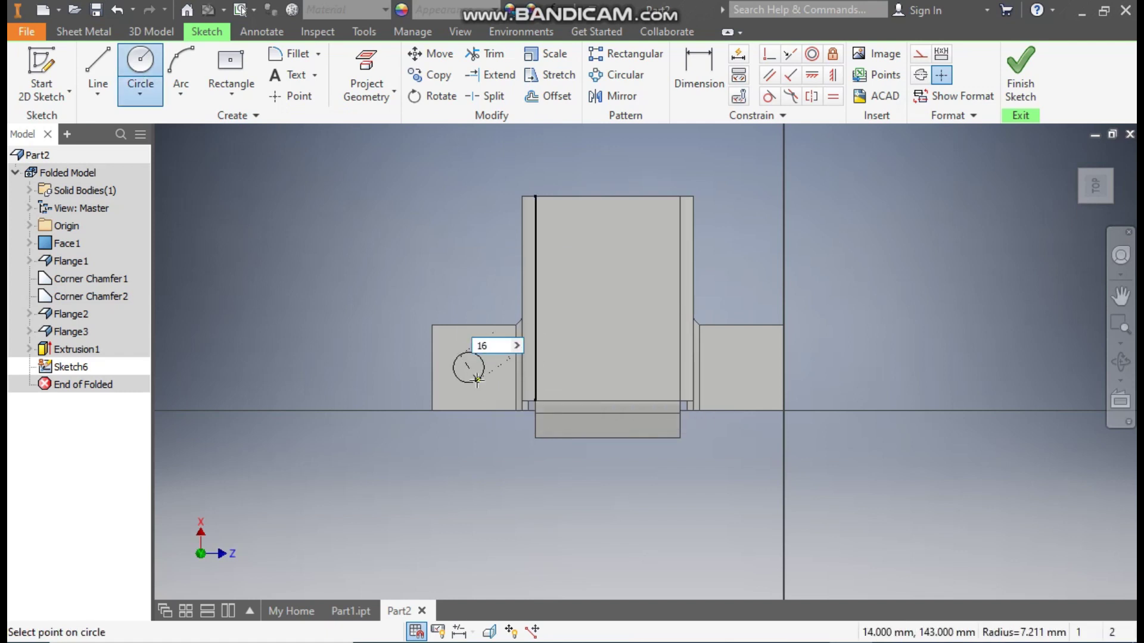
key("Return")
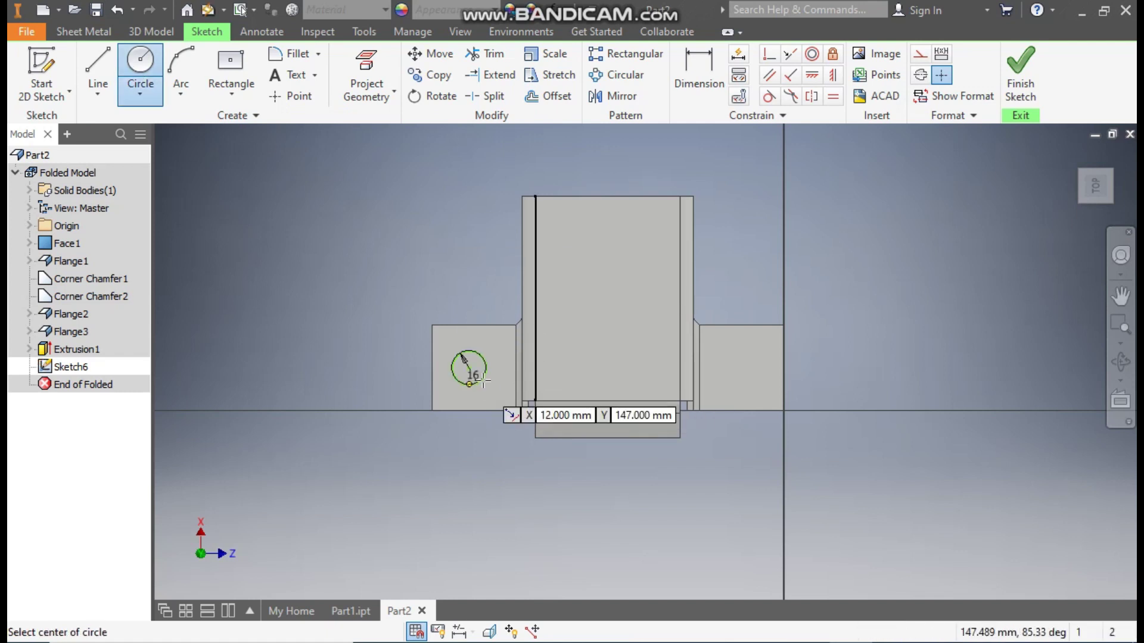
left_click(744, 368)
type("16")
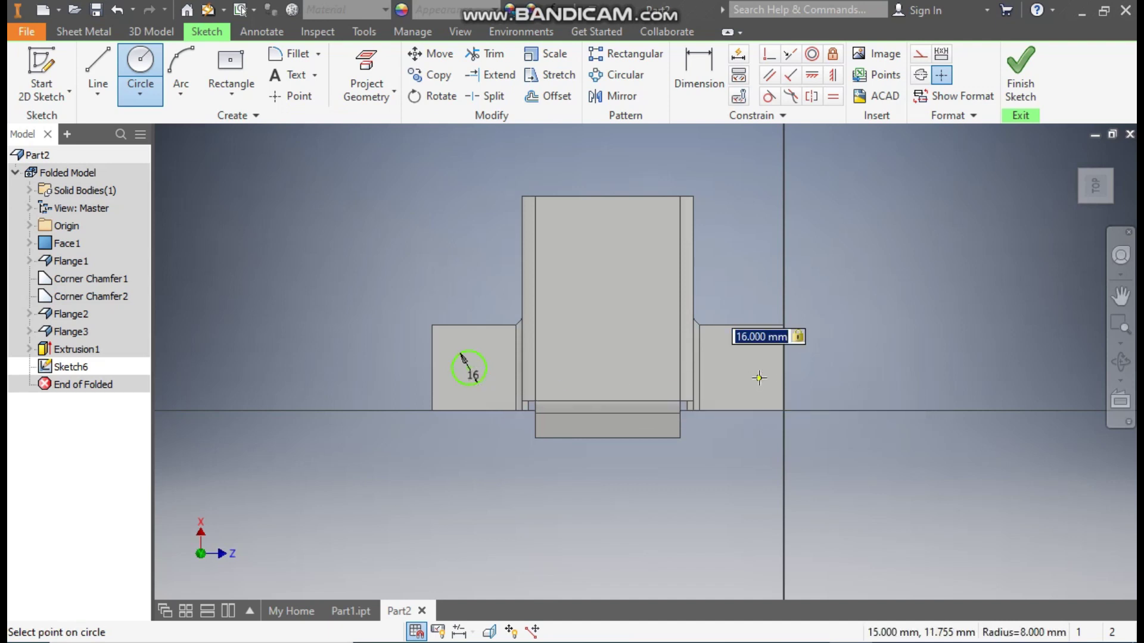
key("Return")
Dimension each circle's centre 20 mm from its foot's outer edge.
left_click(697, 63)
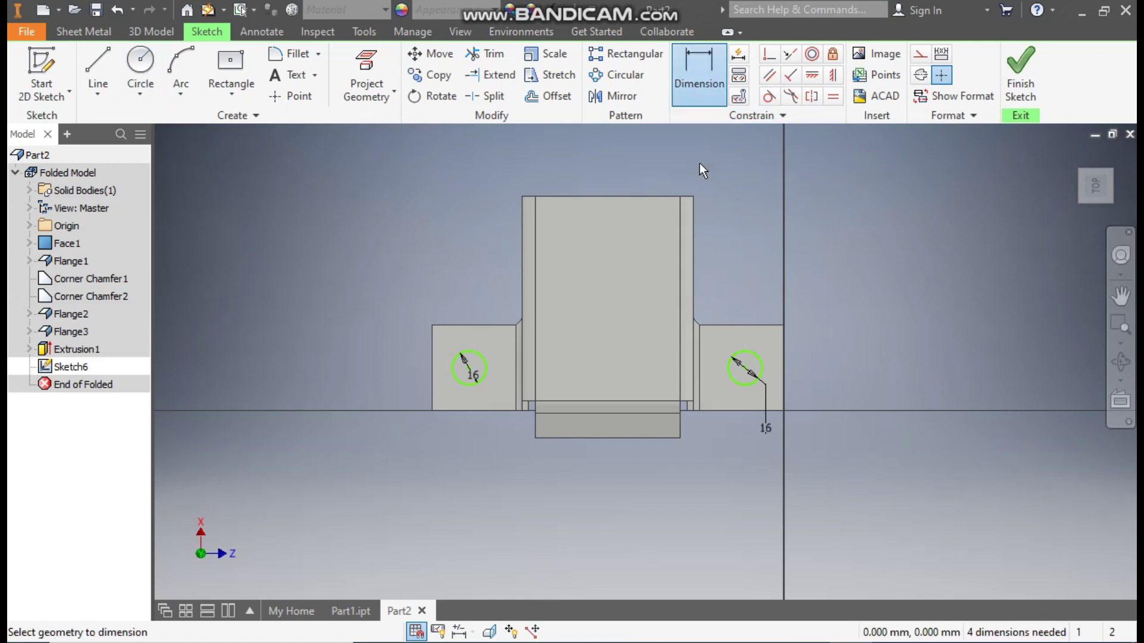
left_click(432, 388)
left_click(468, 370)
left_click(461, 419)
type("20")
key("Return")
left_click(784, 351)
left_click(744, 369)
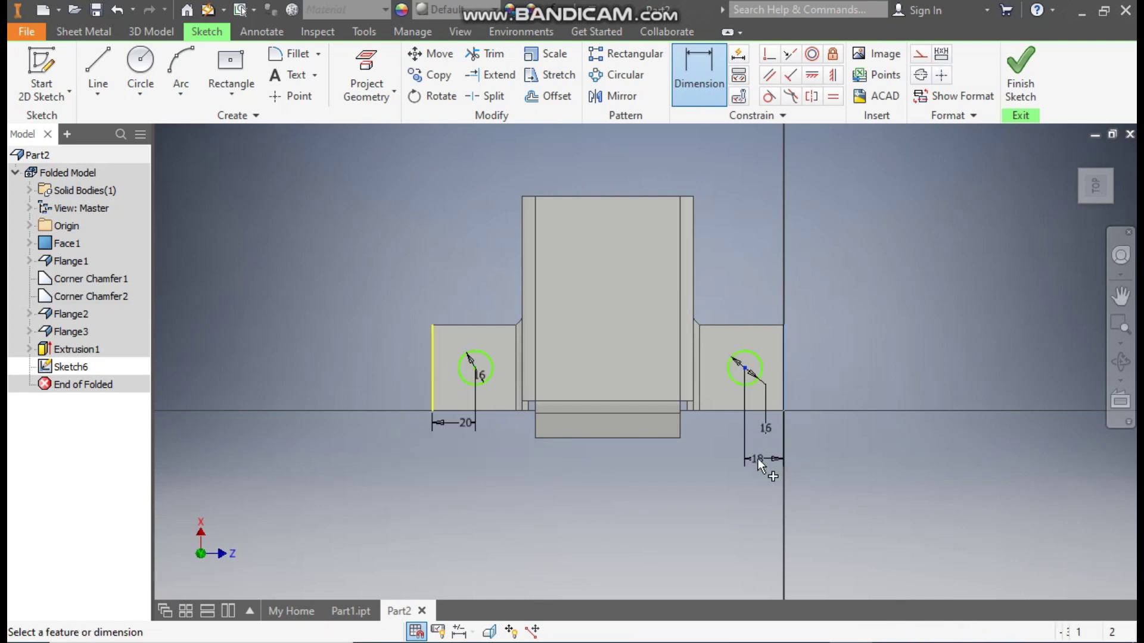
left_click(758, 459)
type("20")
key("Return")
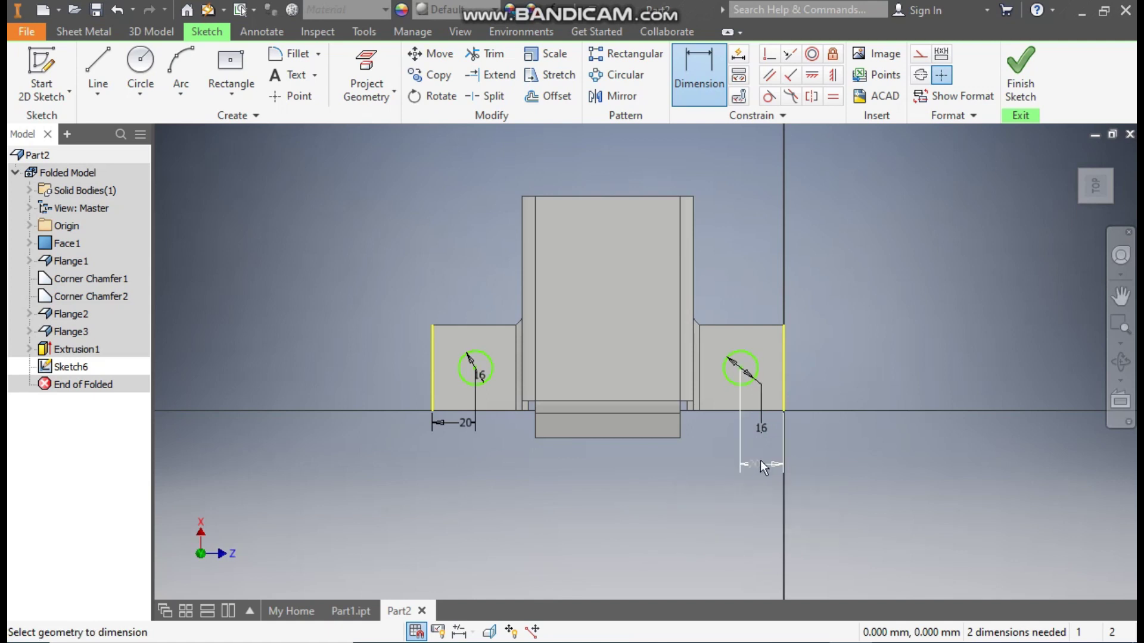
Constrain each circle centre vertically to its edge midpoint, fully constraining the sketch.
left_click(812, 76)
left_click(784, 367)
left_click(741, 369)
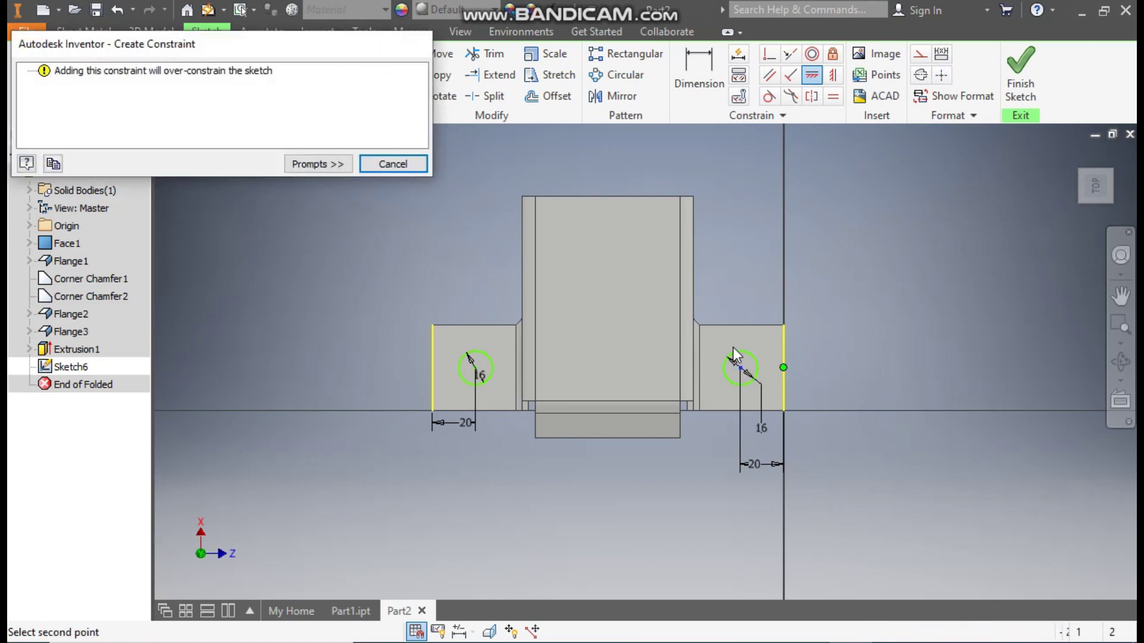
left_click(392, 164)
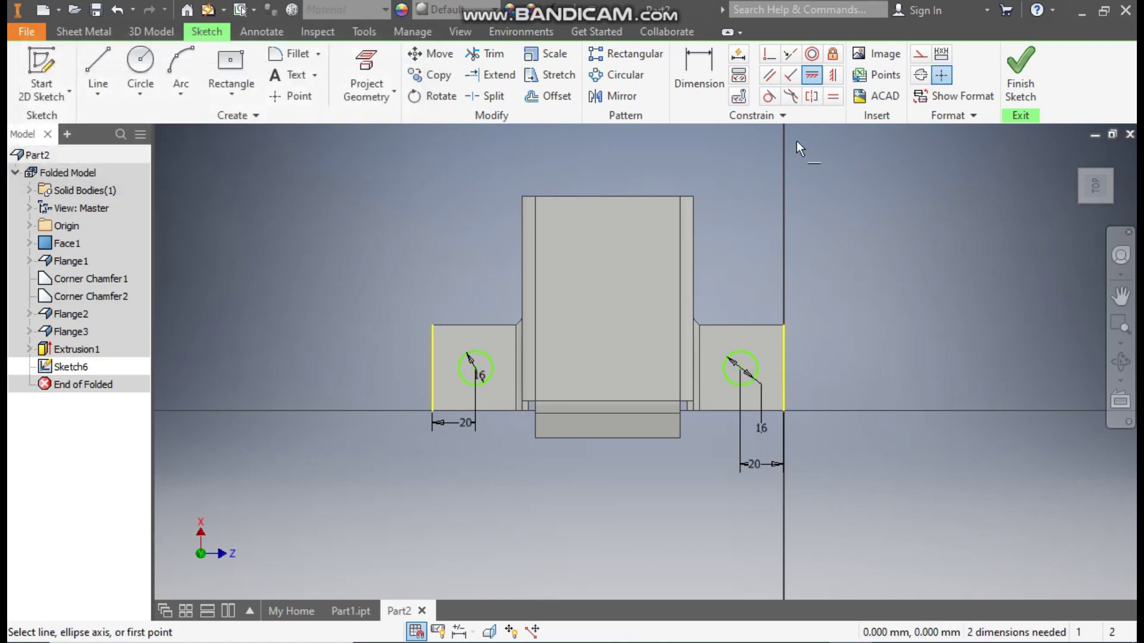
left_click(829, 80)
left_click(740, 369)
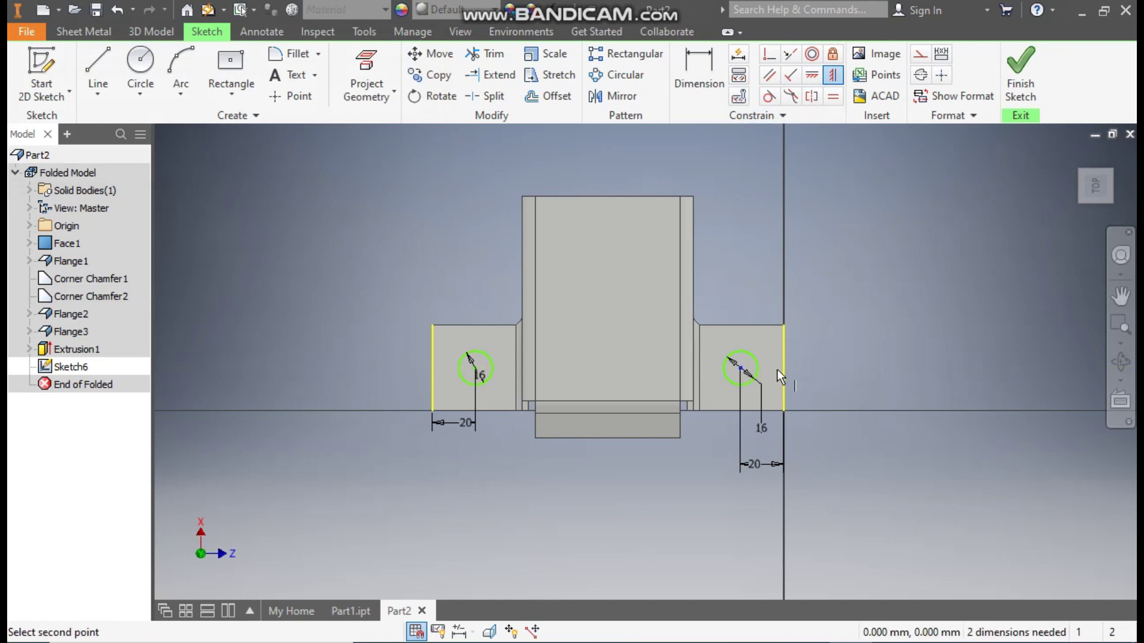
left_click(782, 368)
left_click(475, 368)
left_click(433, 369)
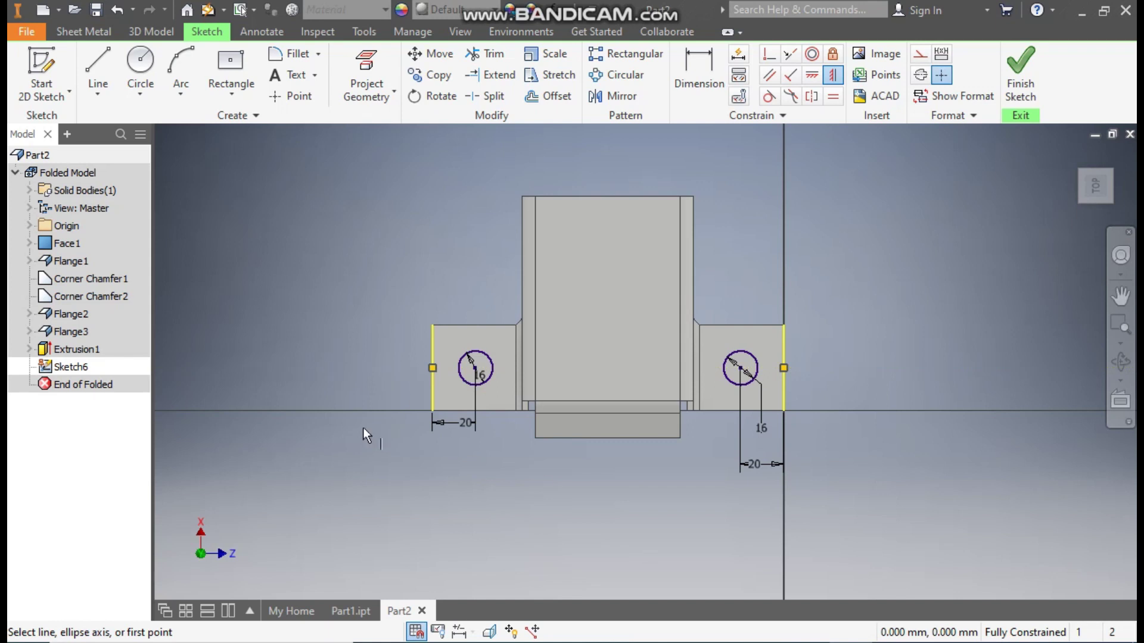
Cut both 16 mm circle profiles through the feet to create the mounting holes.
left_click(106, 42)
left_click(361, 75)
left_click(484, 380)
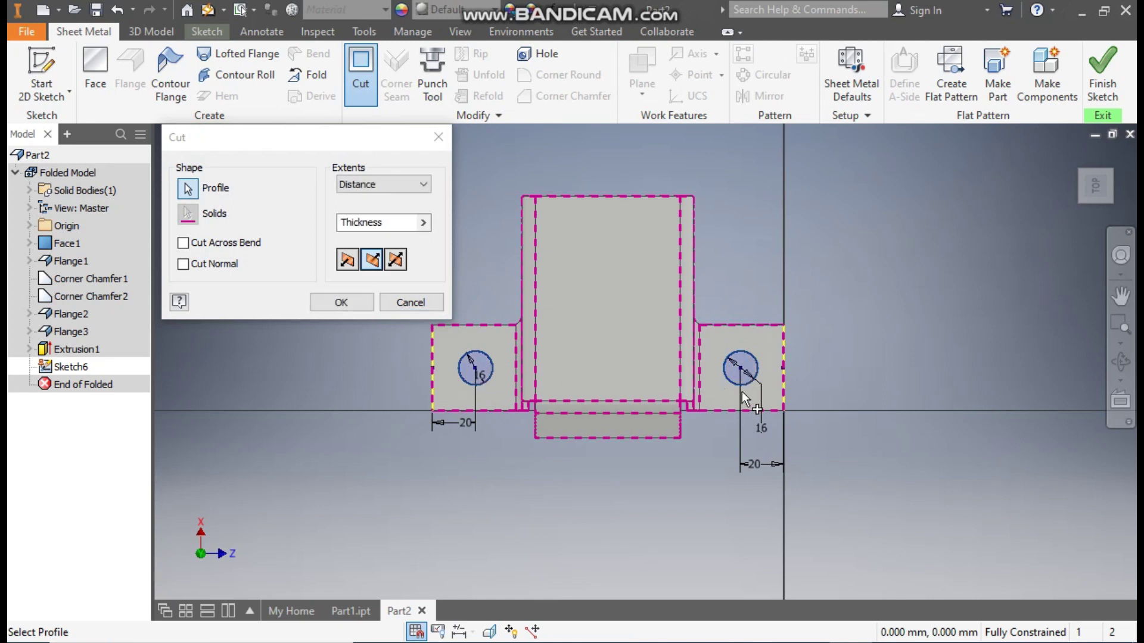
left_click(340, 303)
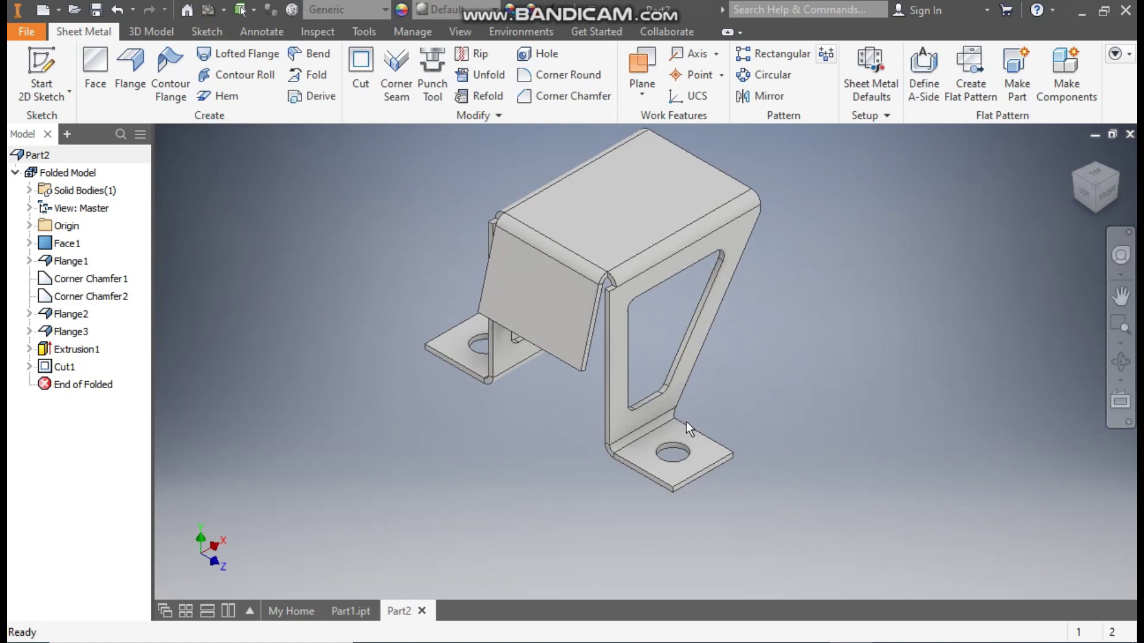
left_click(534, 300)
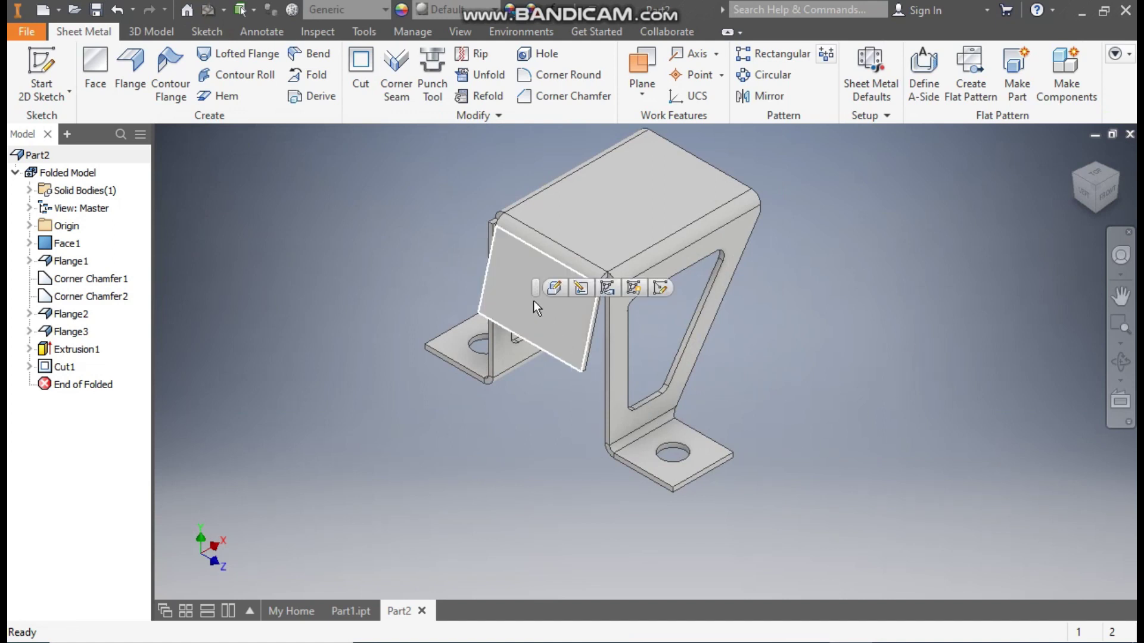
Start a sketch on the side flange and draw a center-point rectangle.
left_click(663, 287)
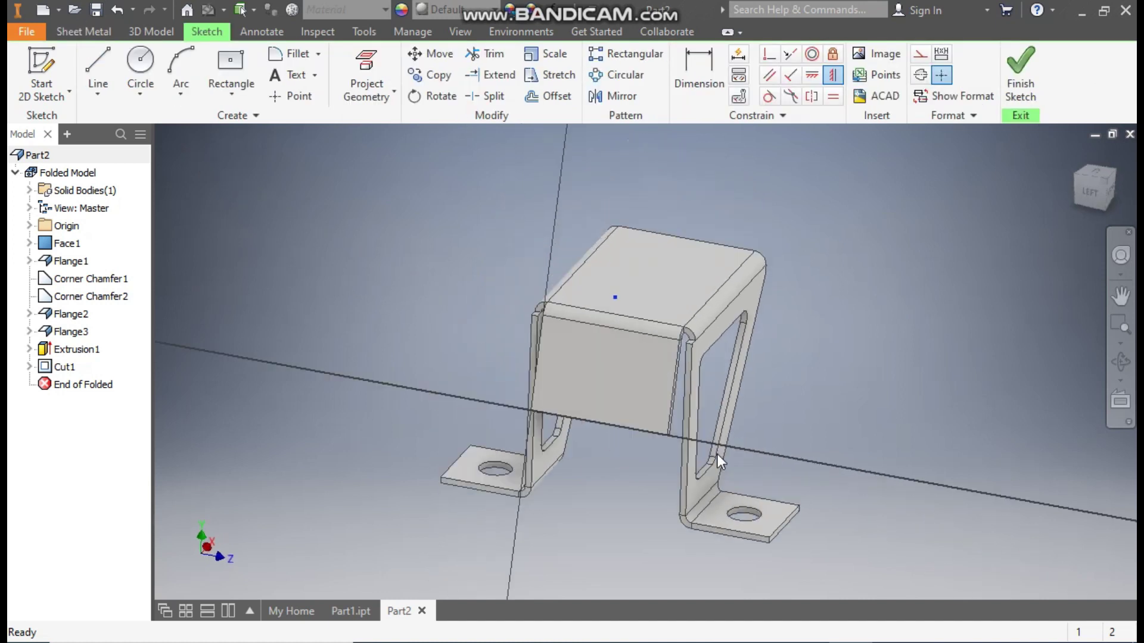
middle_click_drag(743, 472, 717, 355)
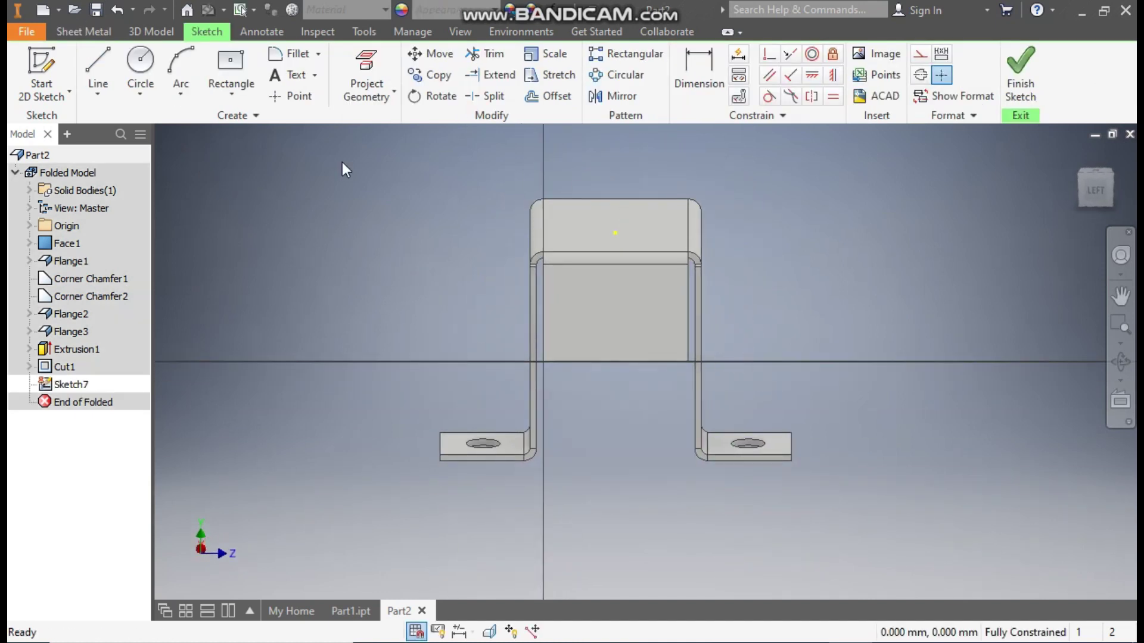
left_click(227, 86)
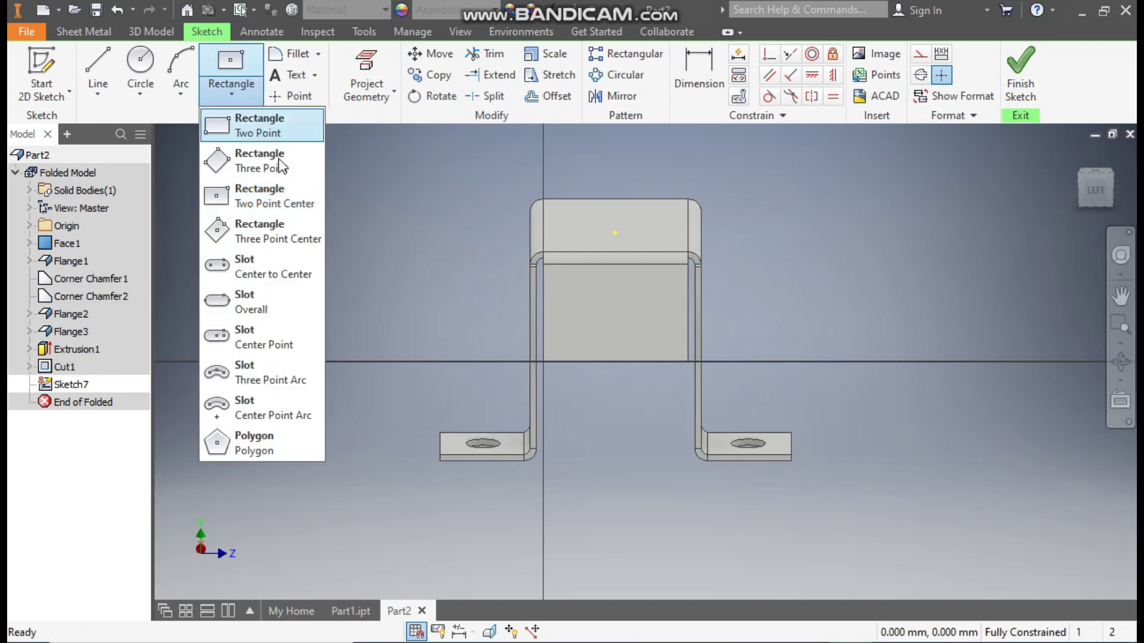
left_click(259, 191)
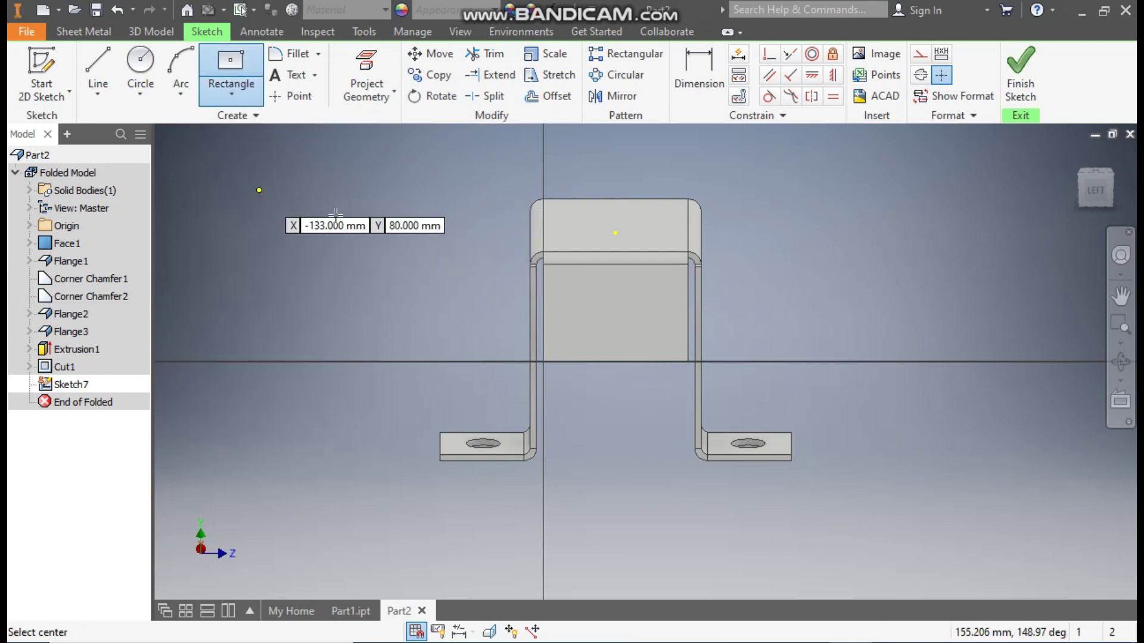
left_click(615, 312)
left_click(670, 347)
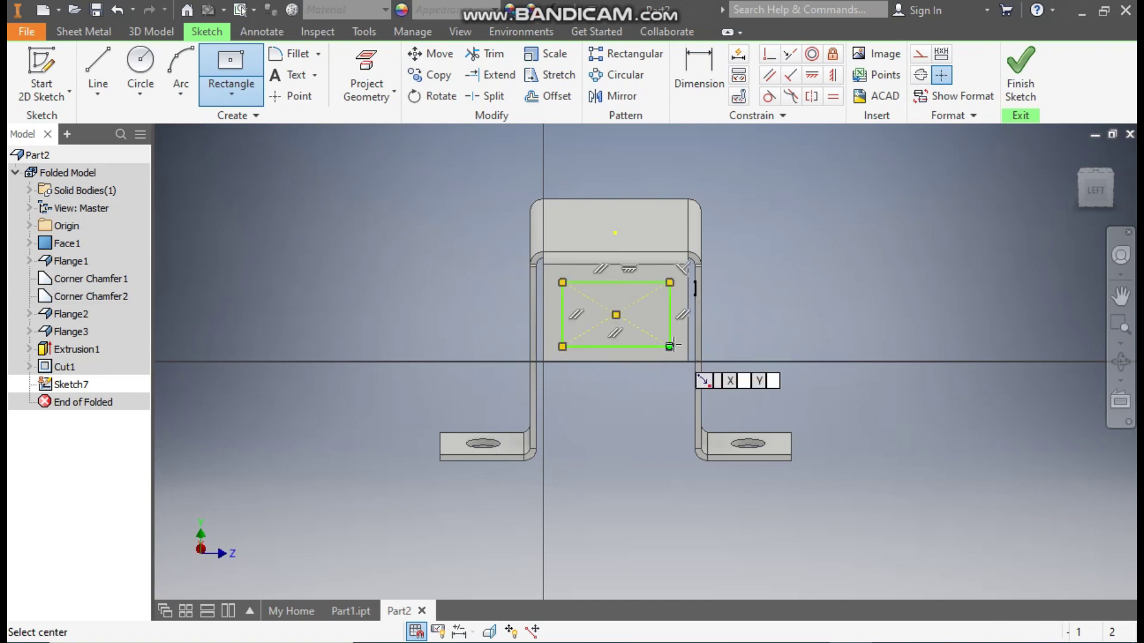
Dimension the rectangle 50 mm wide and 25 mm high.
left_click(711, 87)
scroll(632, 331, "up", 3)
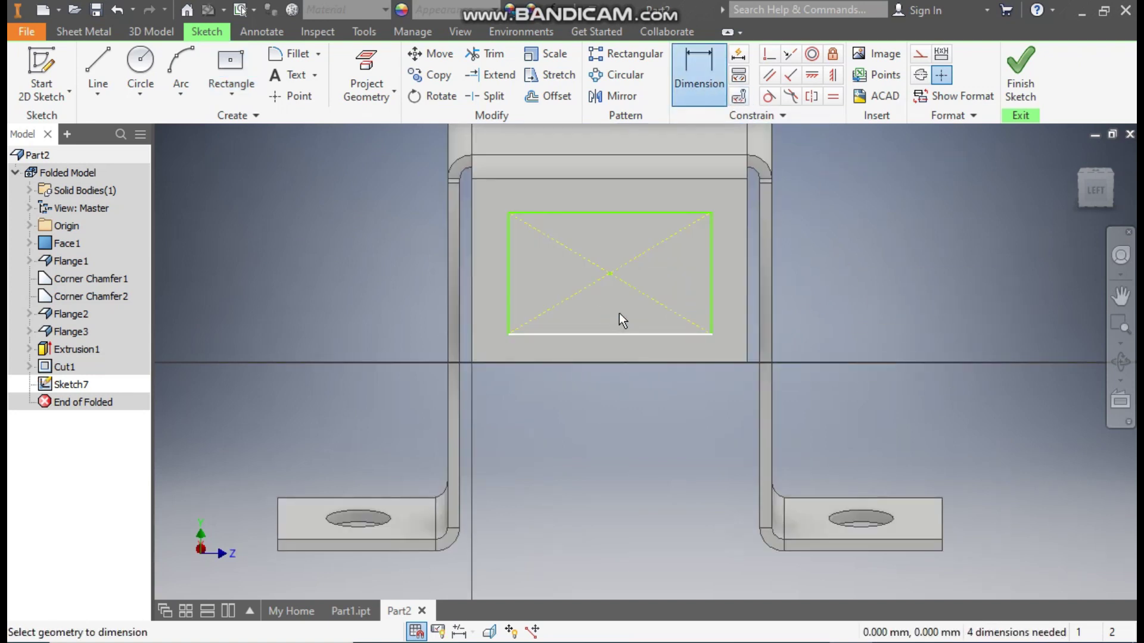
left_click(620, 213)
left_click(613, 198)
type("50")
left_click(682, 262)
left_click(711, 269)
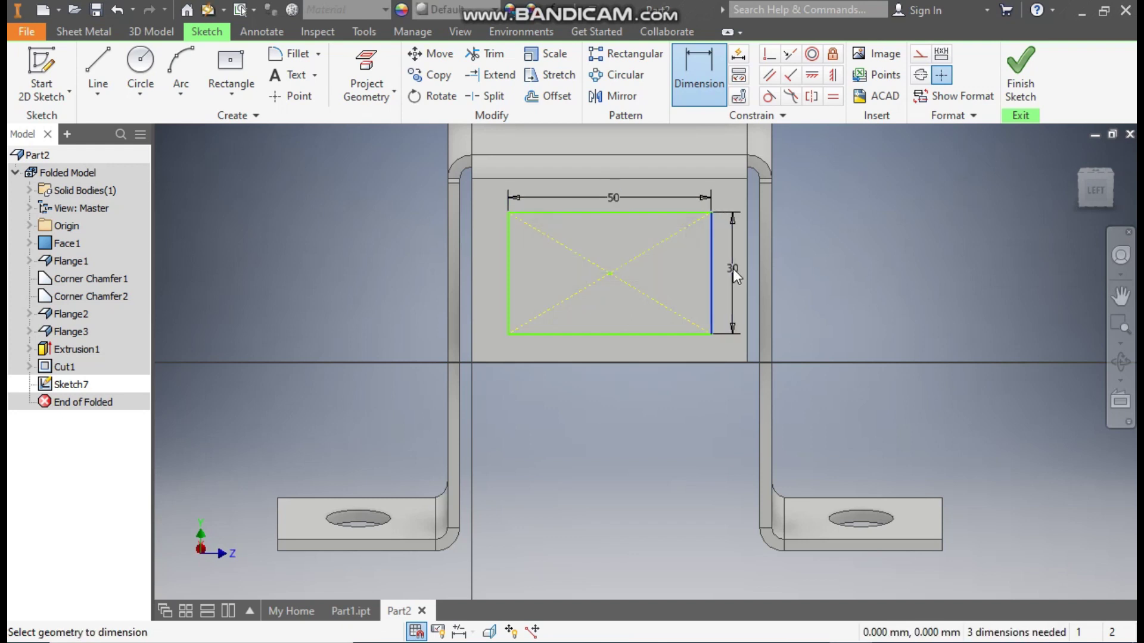
left_click(733, 269)
type("25")
key("Return")
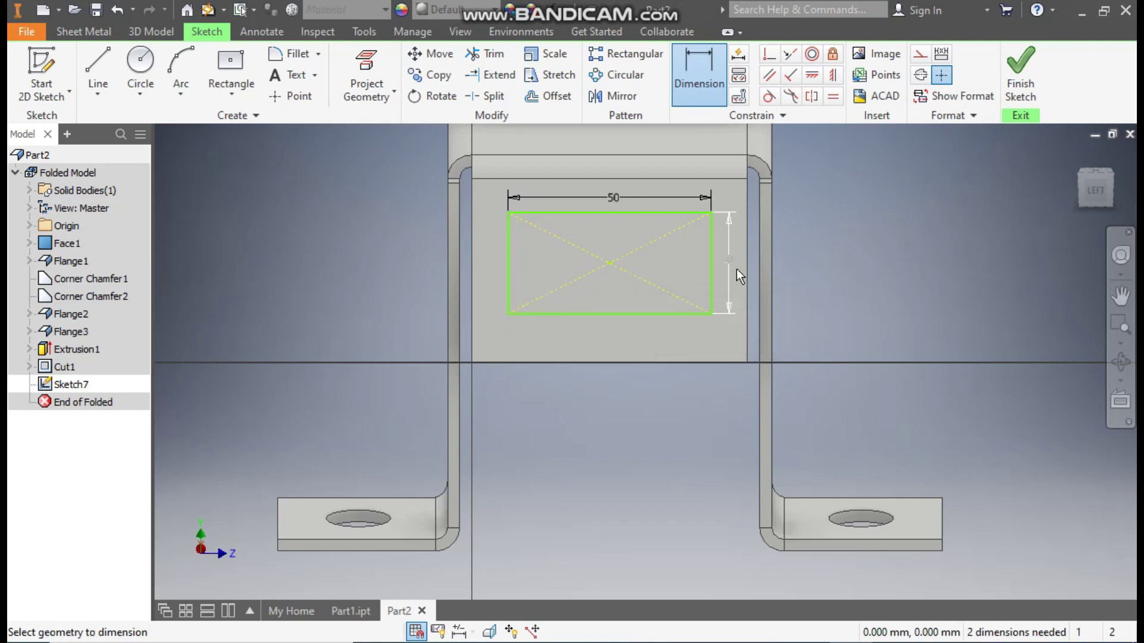
Place the rectangle's centre 25 mm above the bottom edge and make it symmetric on the flange.
left_click(610, 263)
left_click(618, 361)
left_click(406, 316)
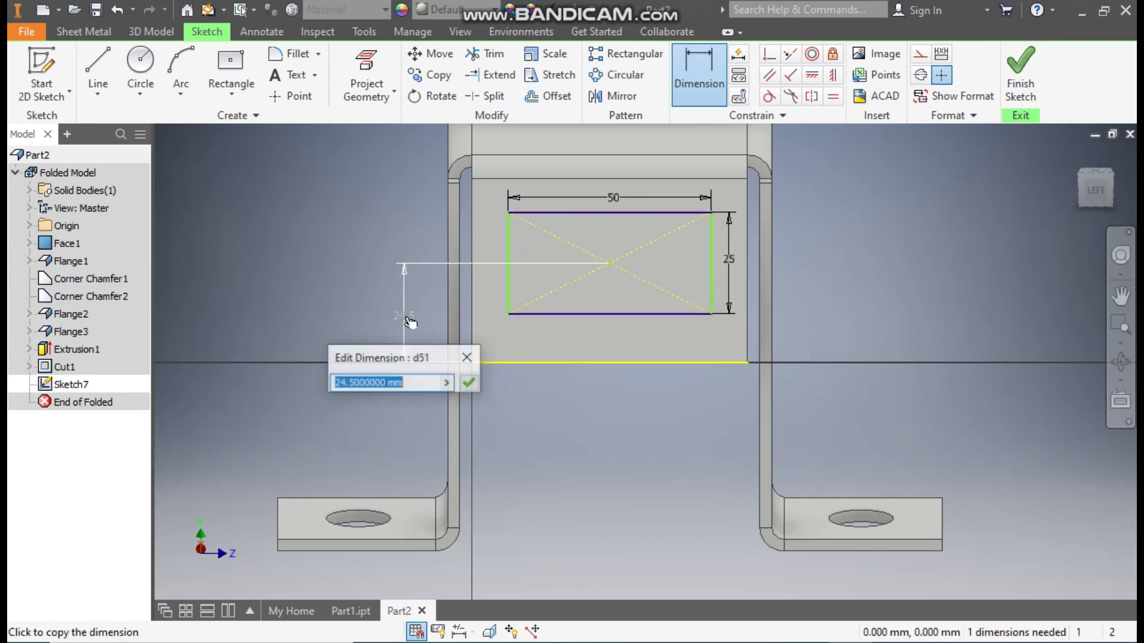
type("25")
key("Return")
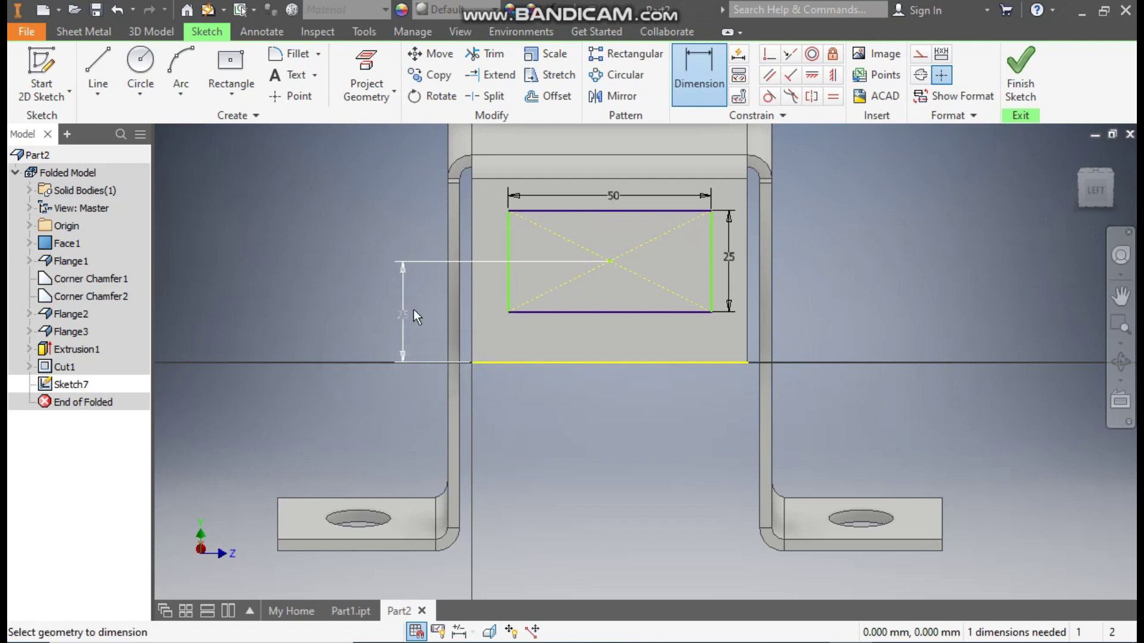
scroll(730, 299, "down", 2)
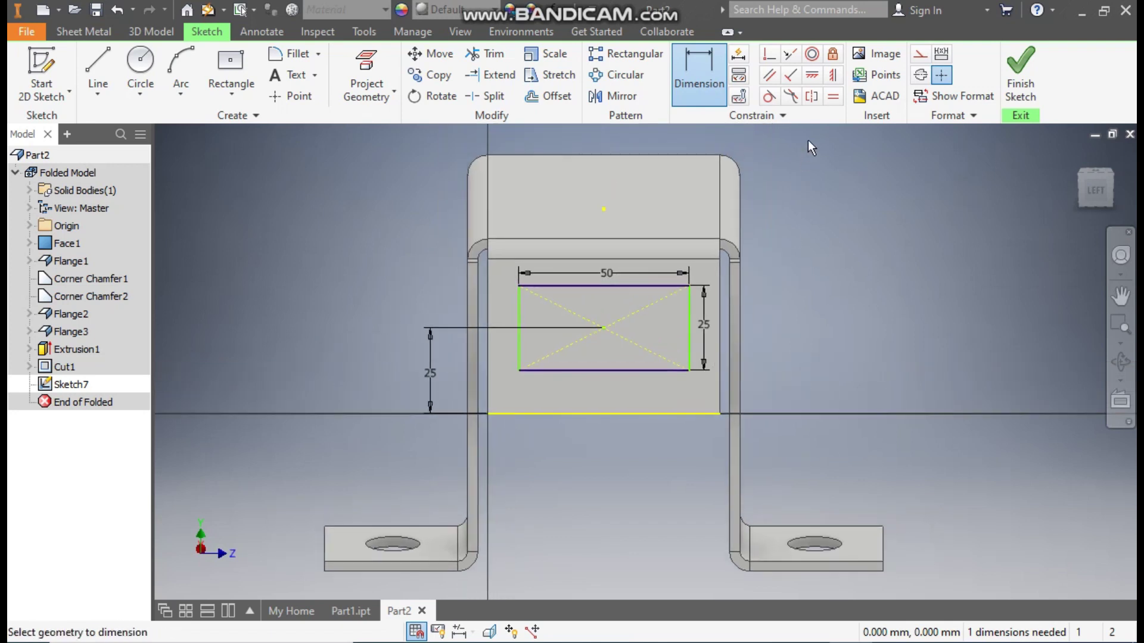
left_click(834, 76)
left_click(606, 211)
left_click(605, 329)
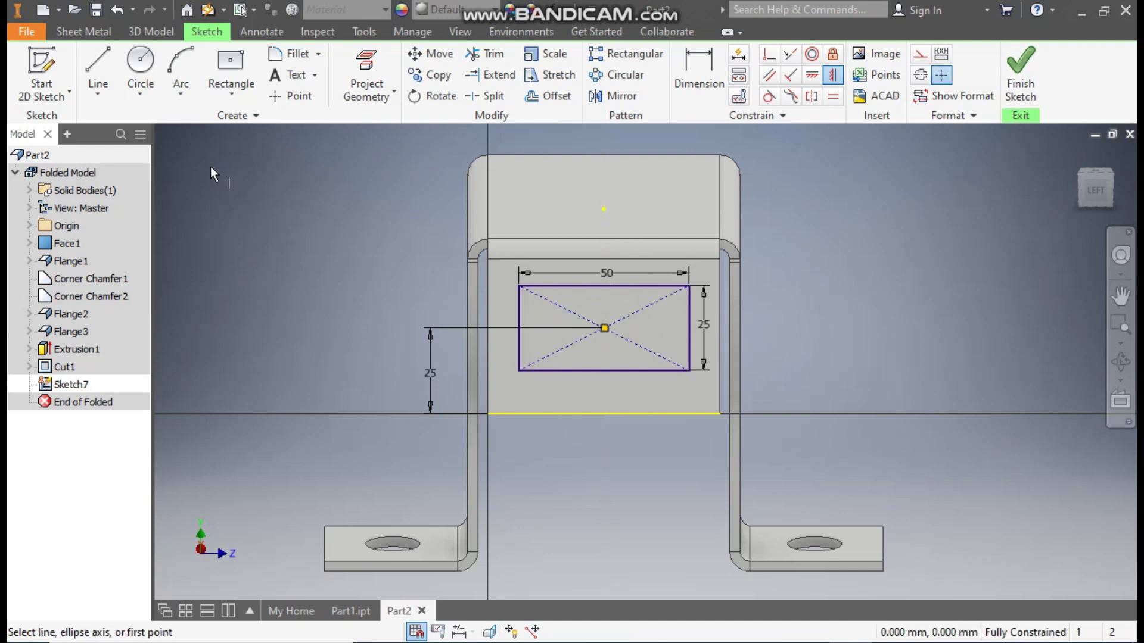
Fillet the rectangle's top-left, bottom-left, bottom-right and top-right corners at 5 mm.
left_click(283, 53)
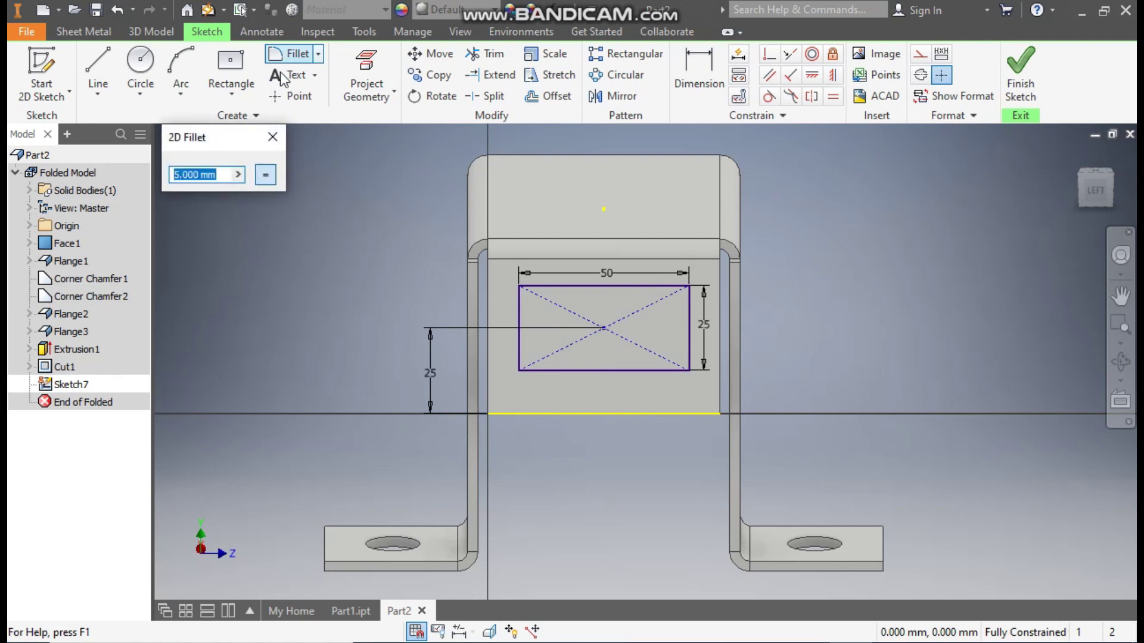
left_click(550, 288)
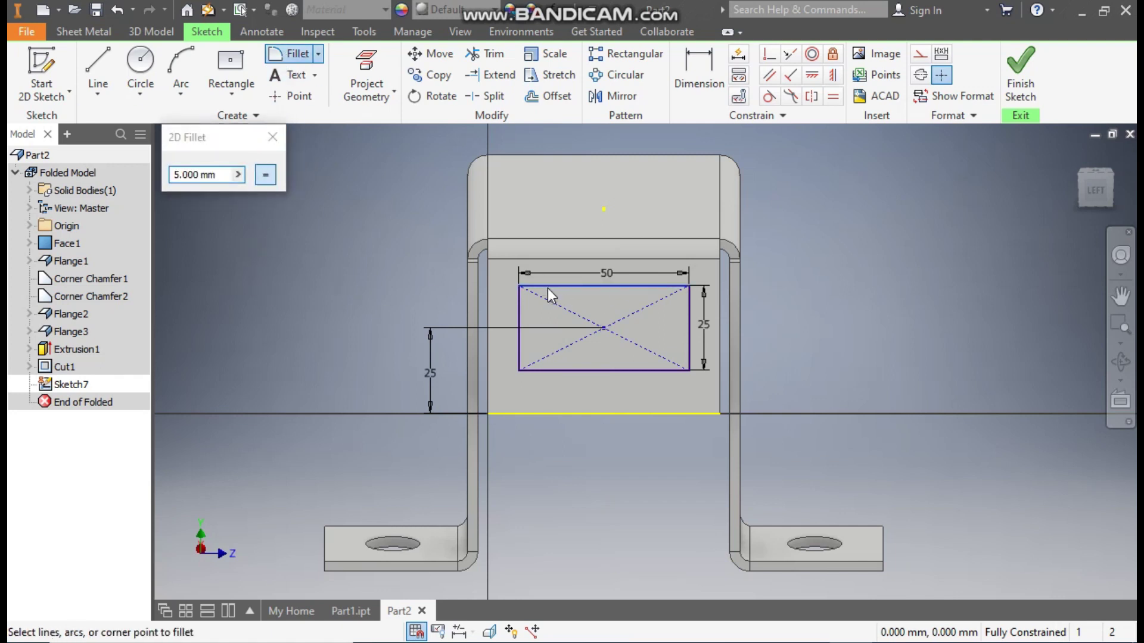
left_click(518, 309)
left_click(560, 370)
left_click(518, 340)
left_click(676, 370)
left_click(688, 349)
left_click(657, 287)
left_click(688, 303)
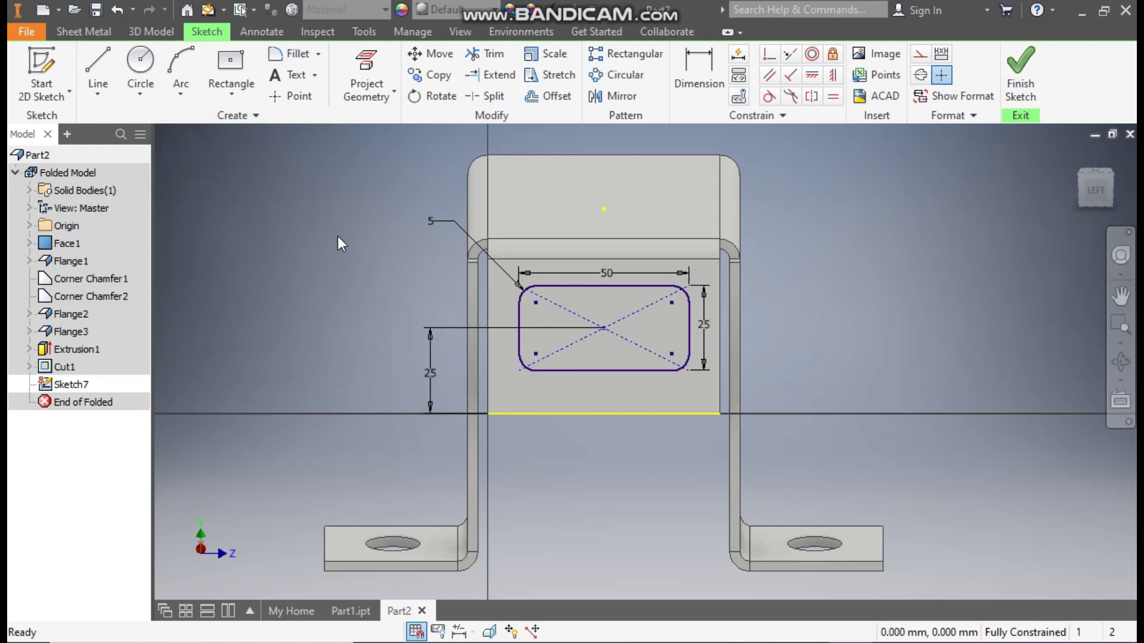
Cut the rounded 50 × 25 mm rectangle through the flange to form the window.
left_click(85, 31)
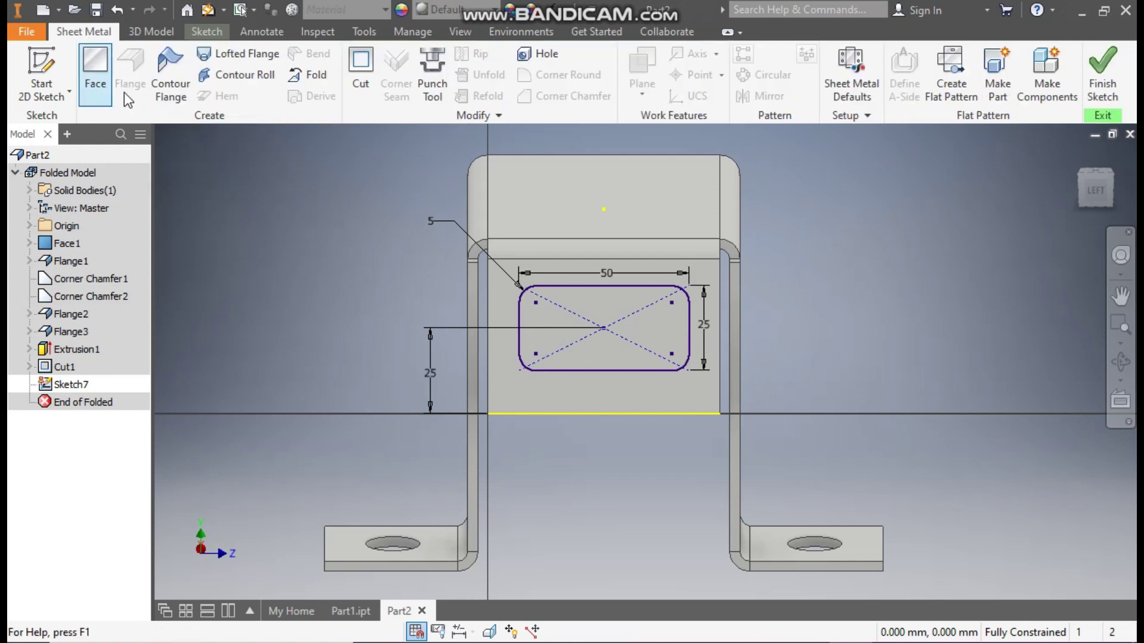
left_click(361, 67)
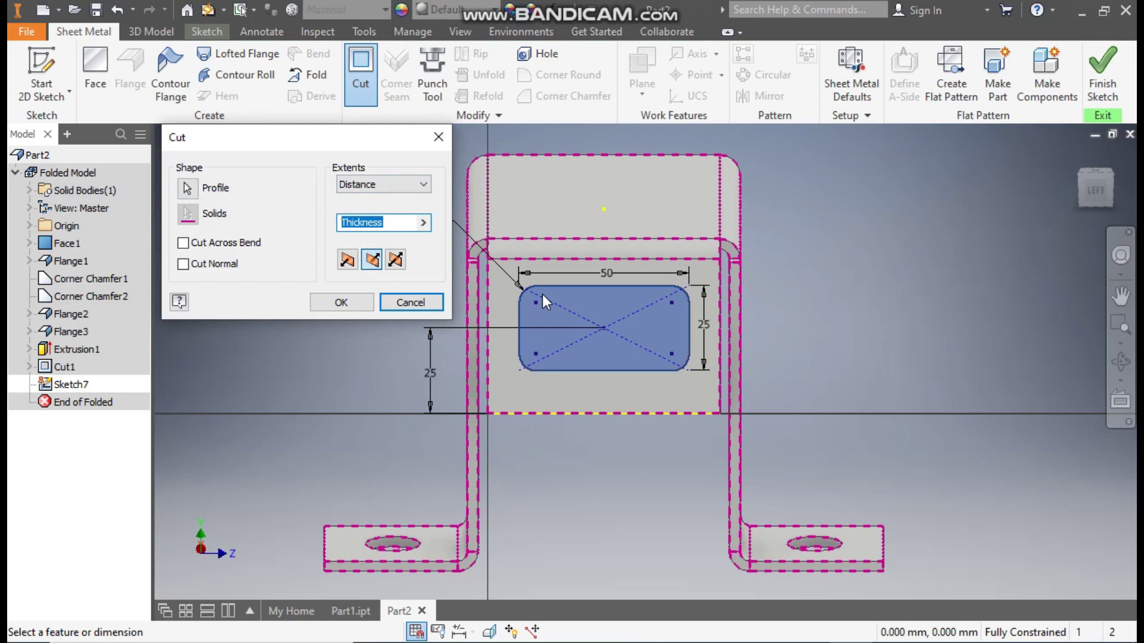
left_click(327, 303)
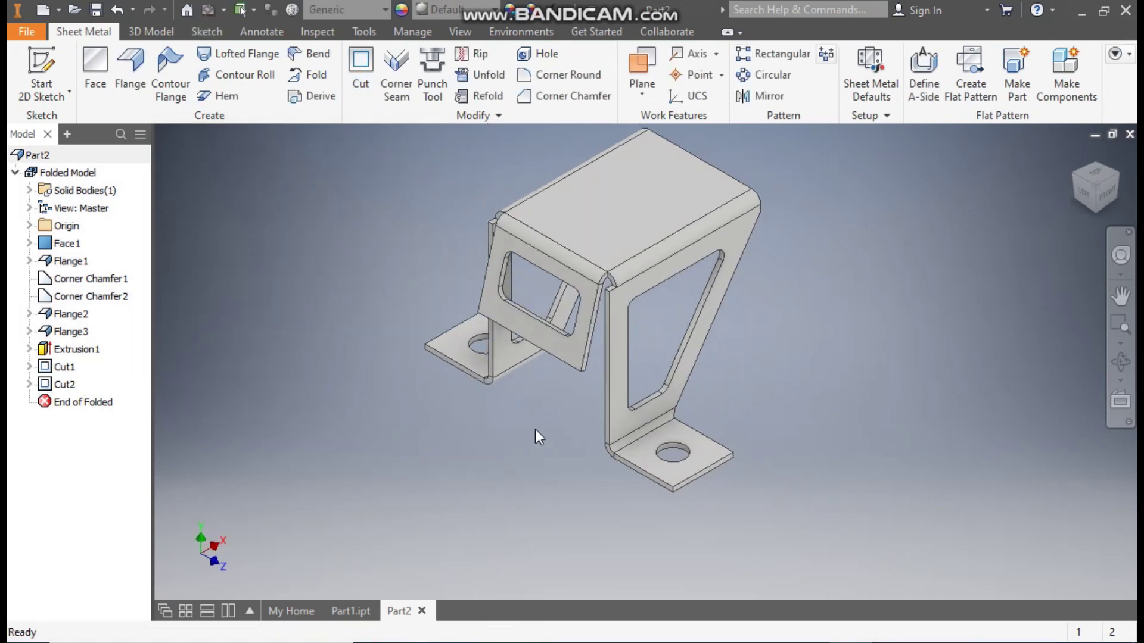
middle_click_drag(514, 398, 515, 418)
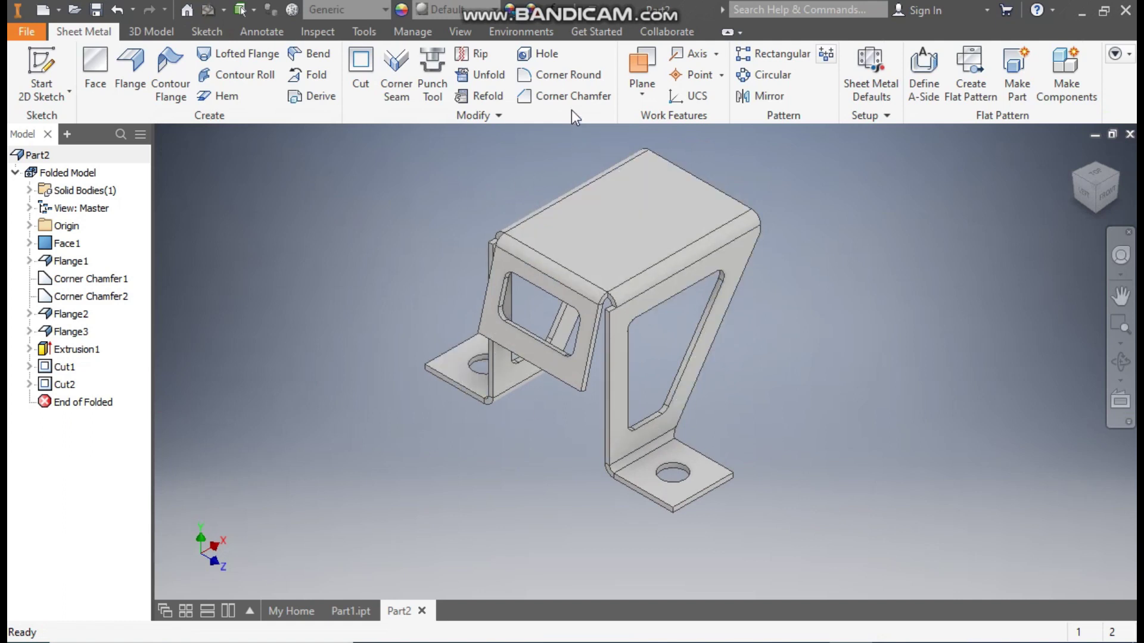
Apply a 10 mm Corner Round to six outer corners of the feet.
left_click(556, 73)
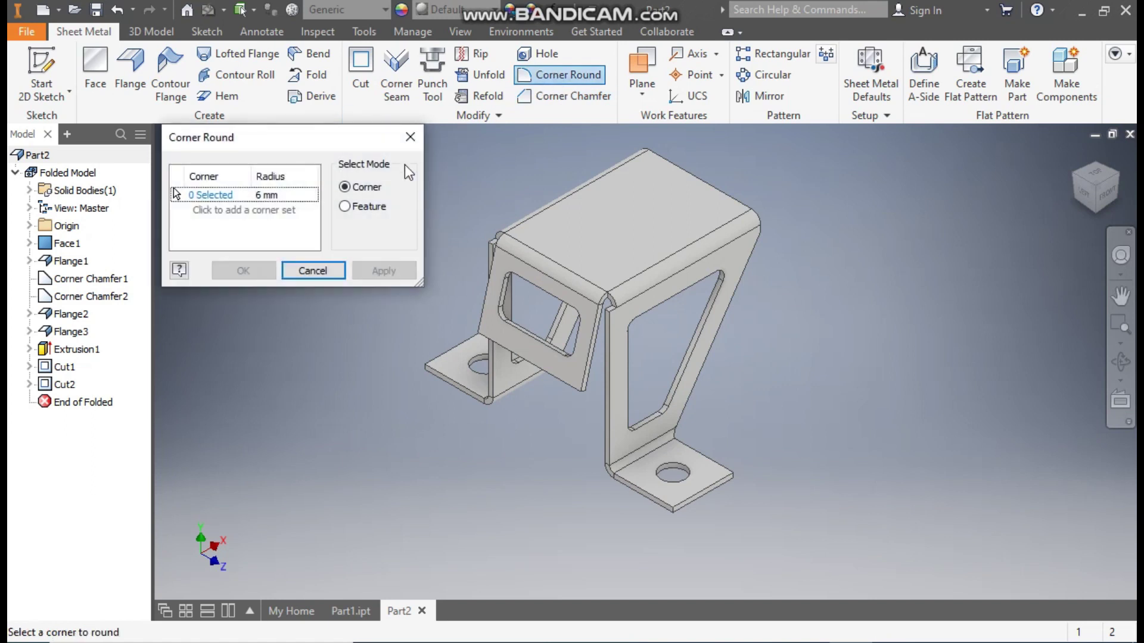
type("10")
left_click(208, 206)
left_click(680, 513)
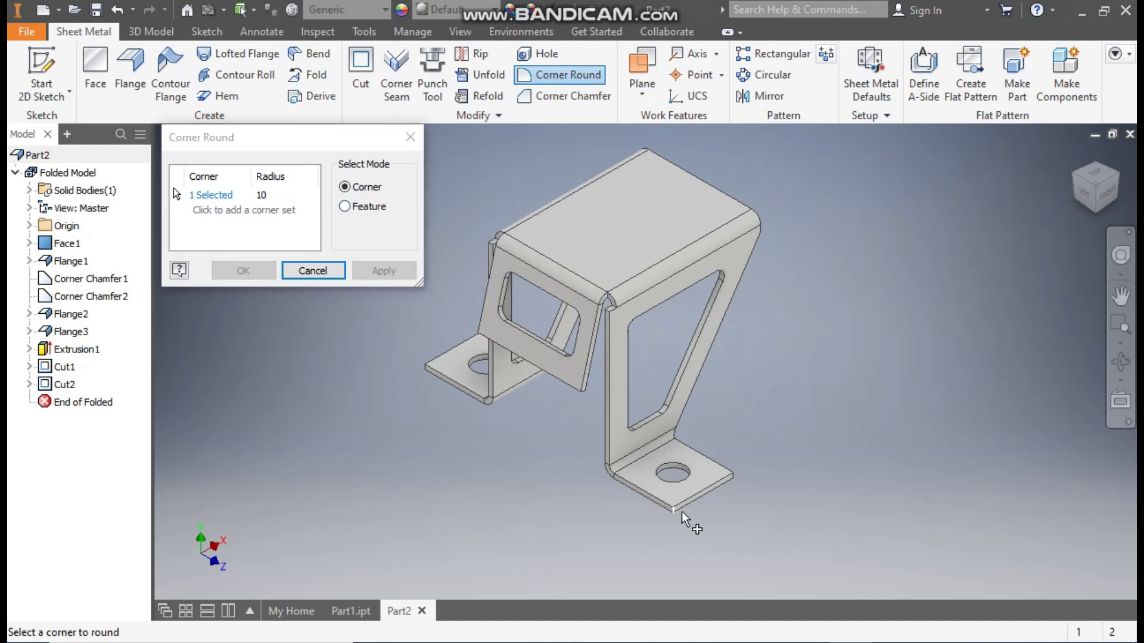
left_click(730, 479)
left_click(583, 387)
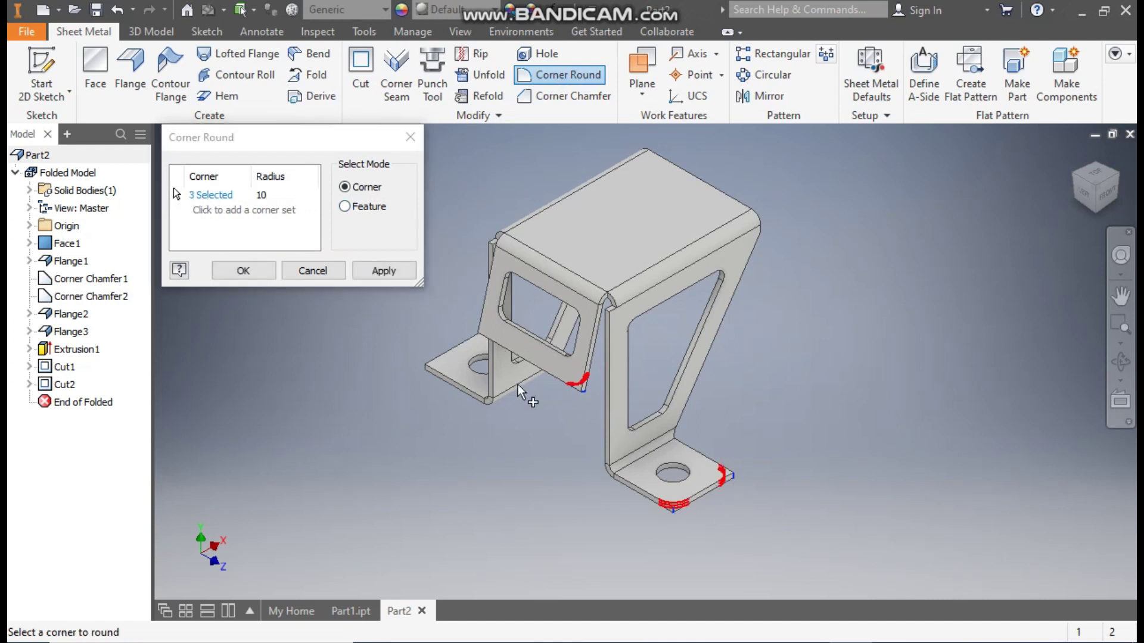
left_click(486, 333)
left_click(1037, 197)
left_click(536, 523)
left_click(587, 556)
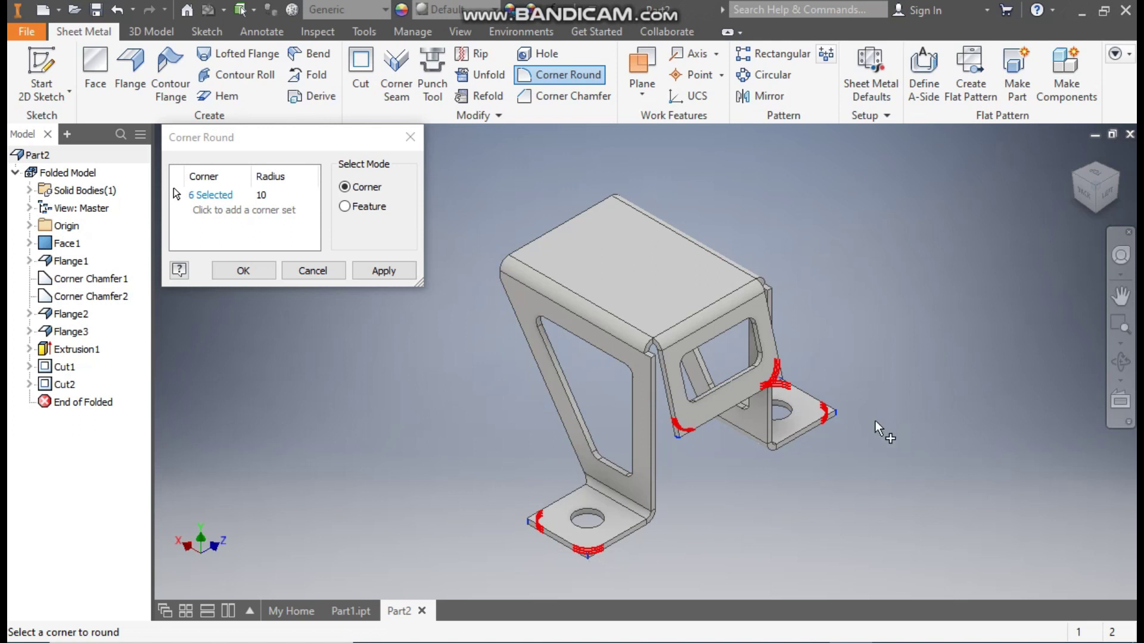
left_click(243, 274)
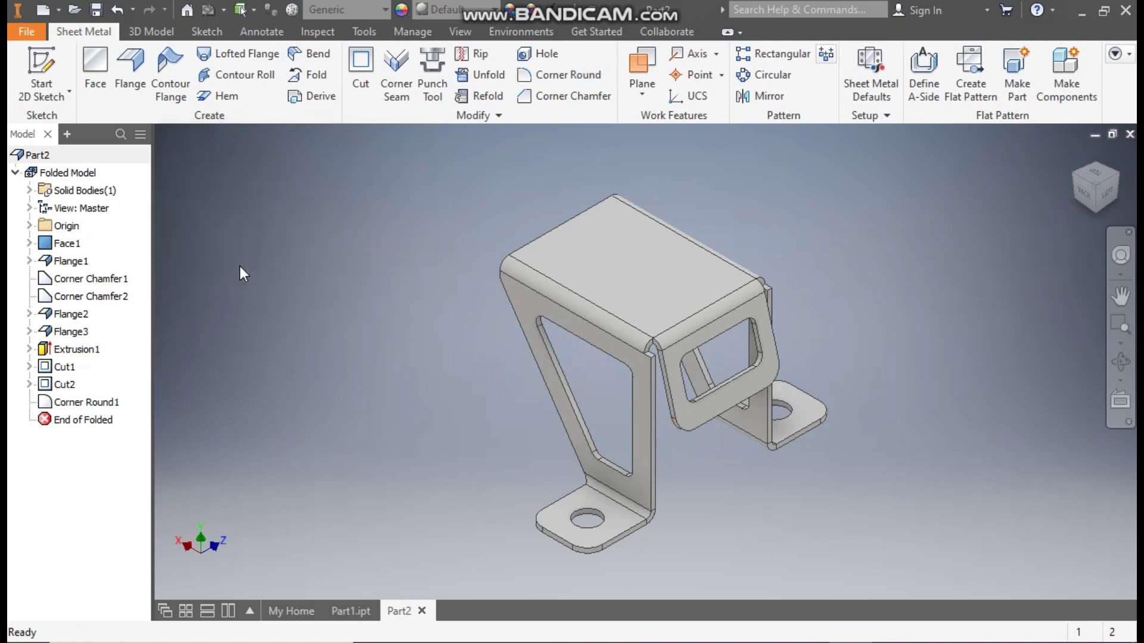
Choose Cadet Blue from the Quick Access appearance list for the bracket.
middle_click_drag(1120, 296, 849, 399, "shift")
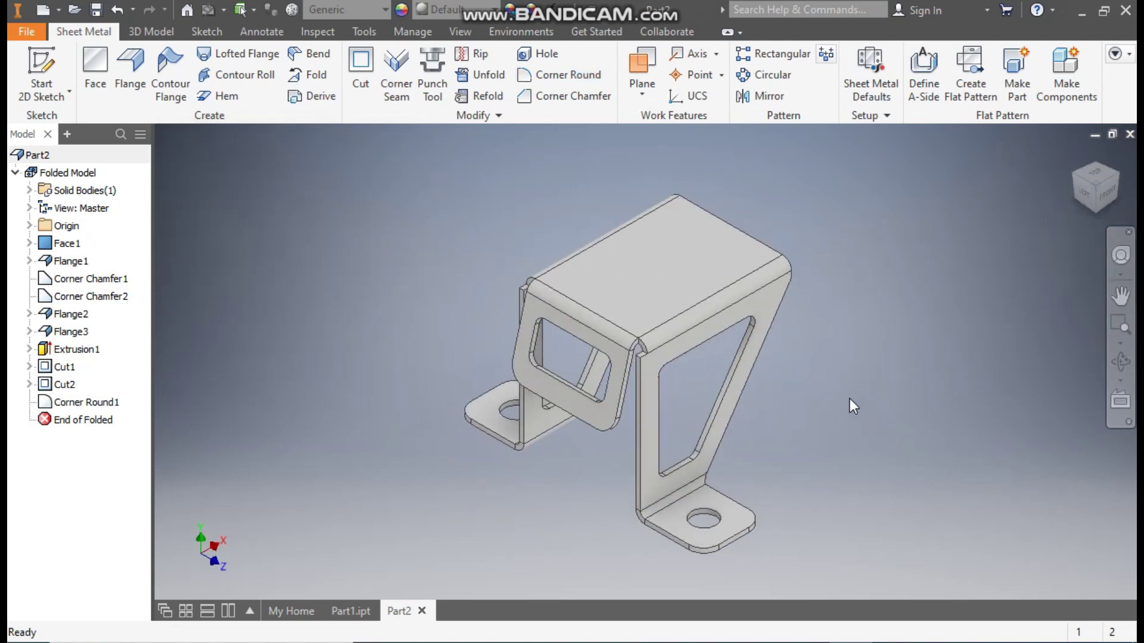
left_click(451, 12)
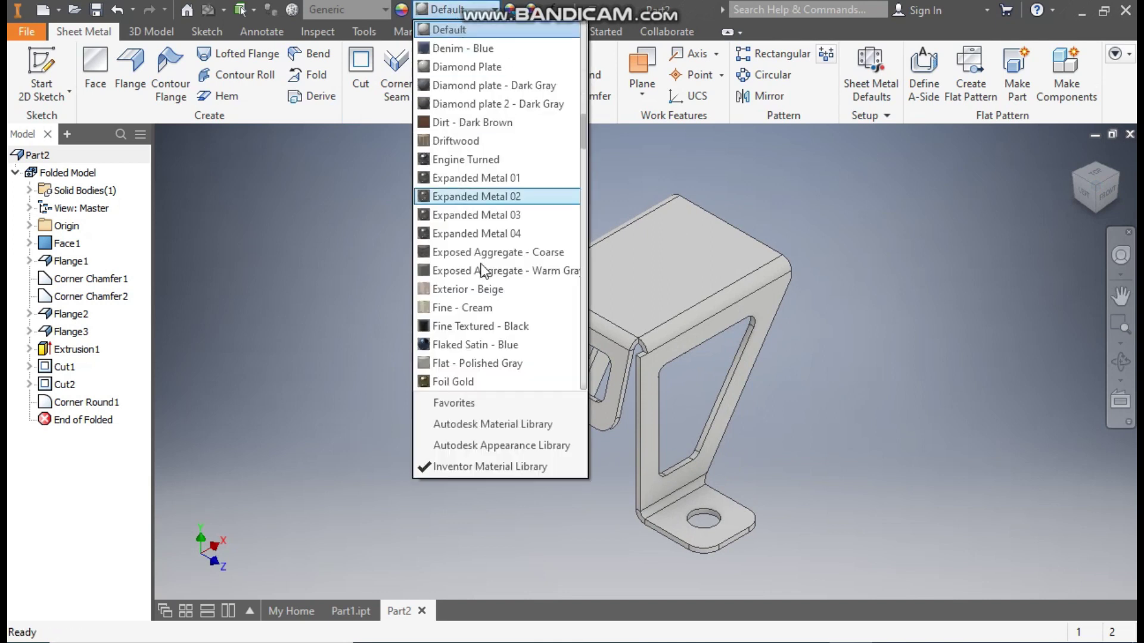
scroll(482, 263, "up", 5)
scroll(488, 235, "up", 10)
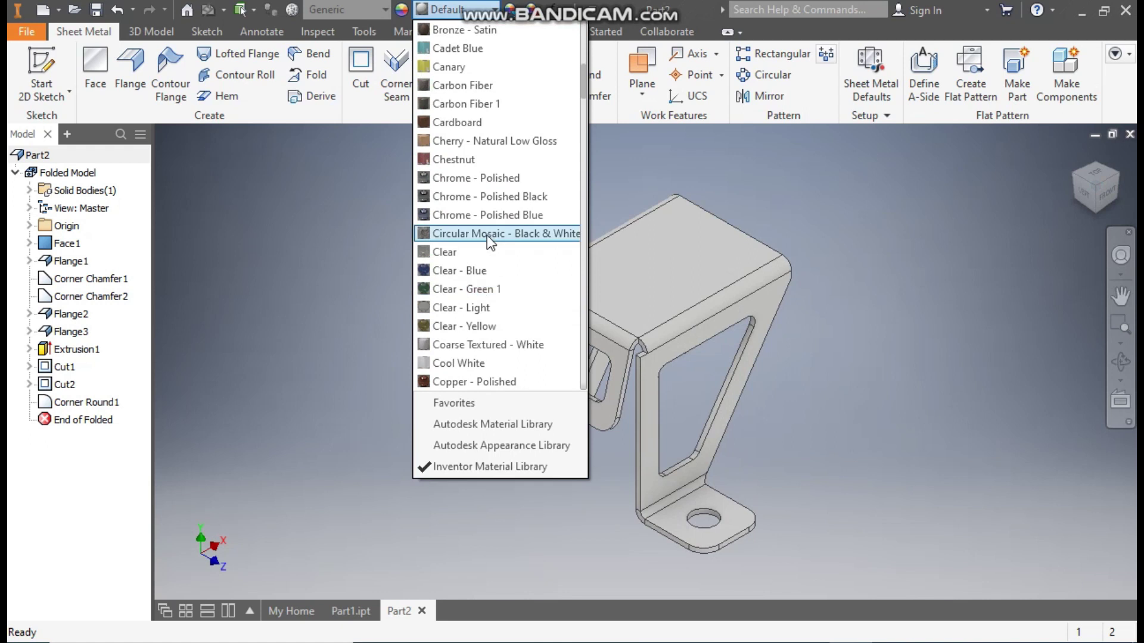
scroll(491, 242, "up", 2)
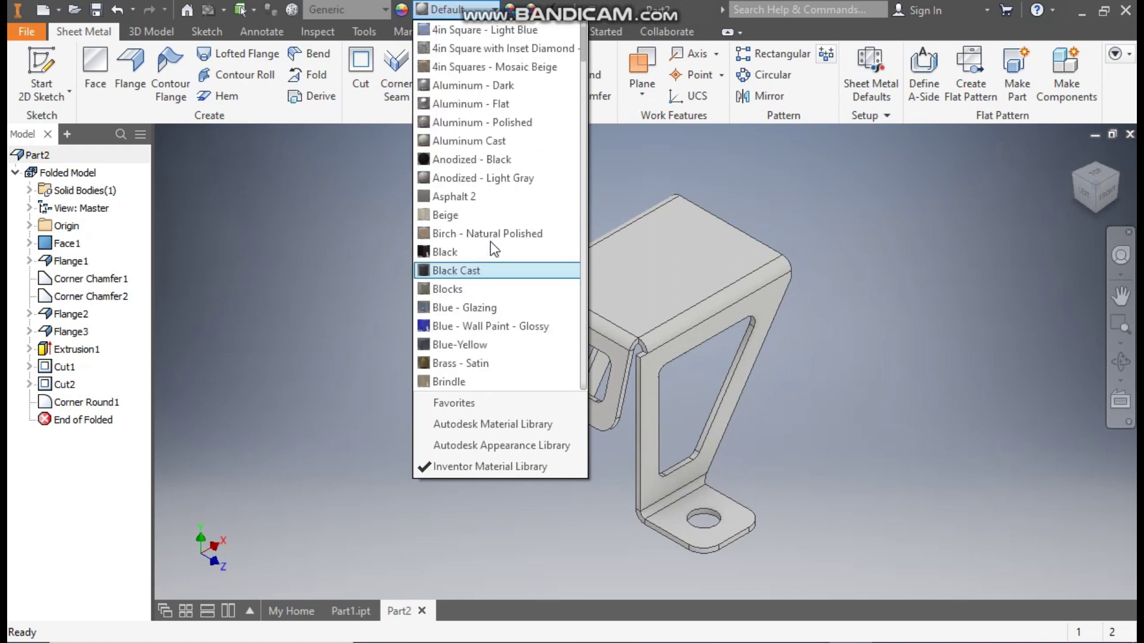
scroll(491, 241, "down", 5)
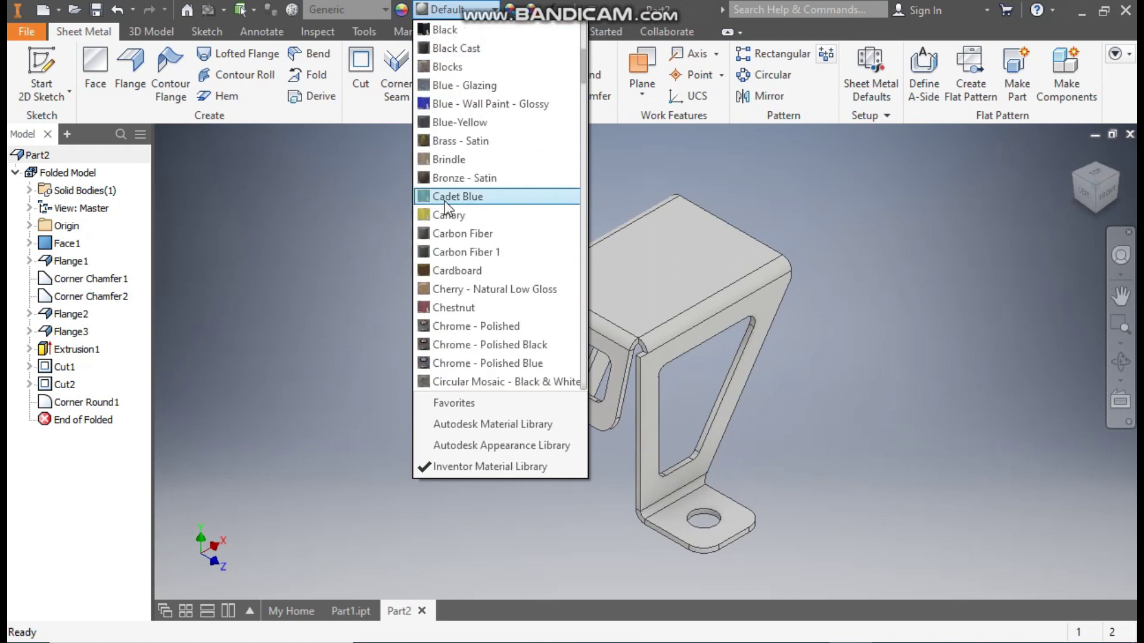
left_click(473, 198)
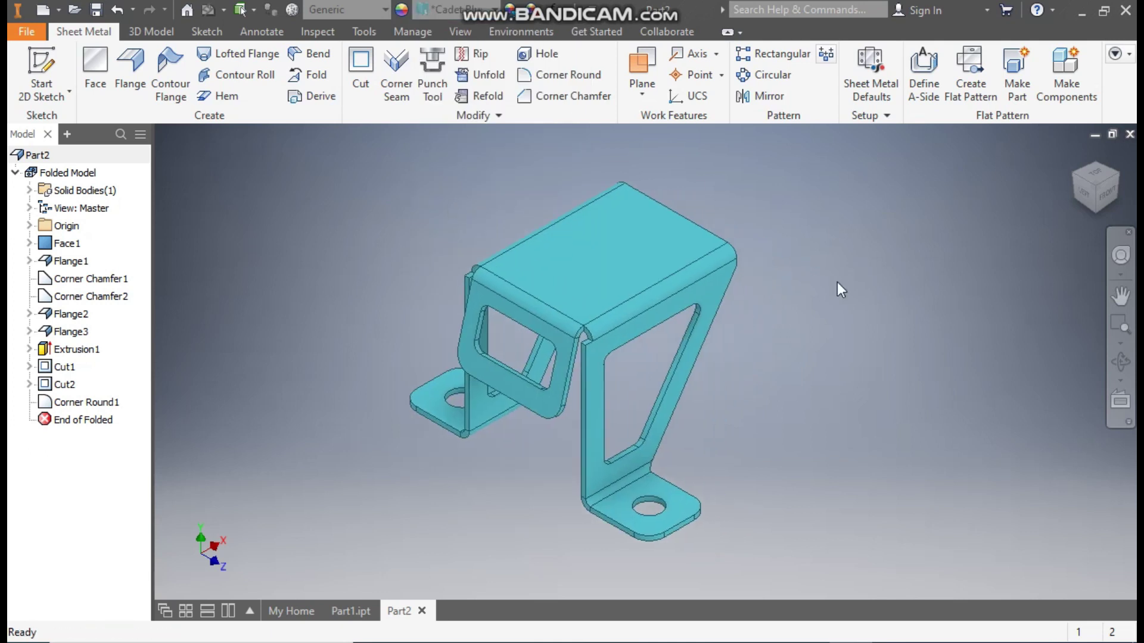
Create the bracket's flat pattern, then switch back to the folded part.
left_click(972, 77)
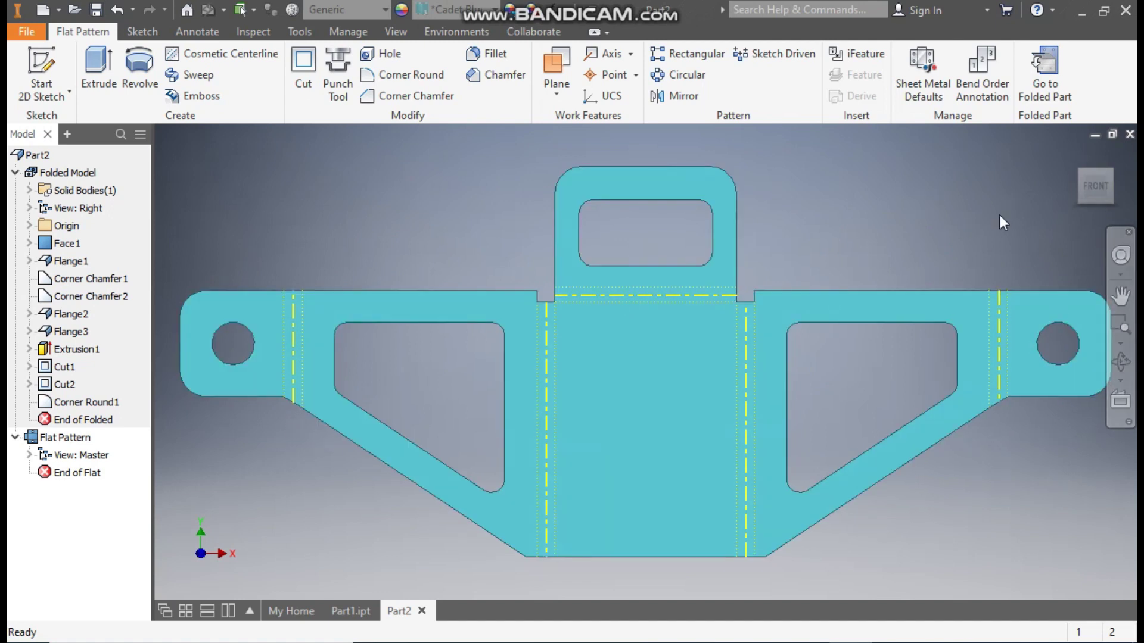
left_click(1058, 77)
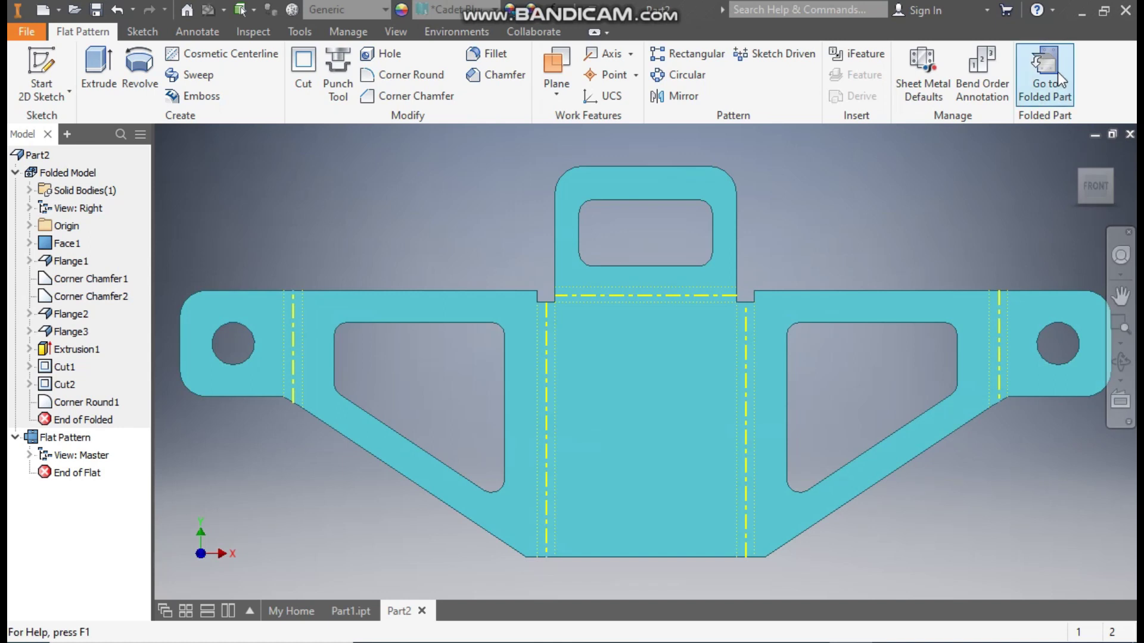
middle_click_drag(830, 409, 889, 396)
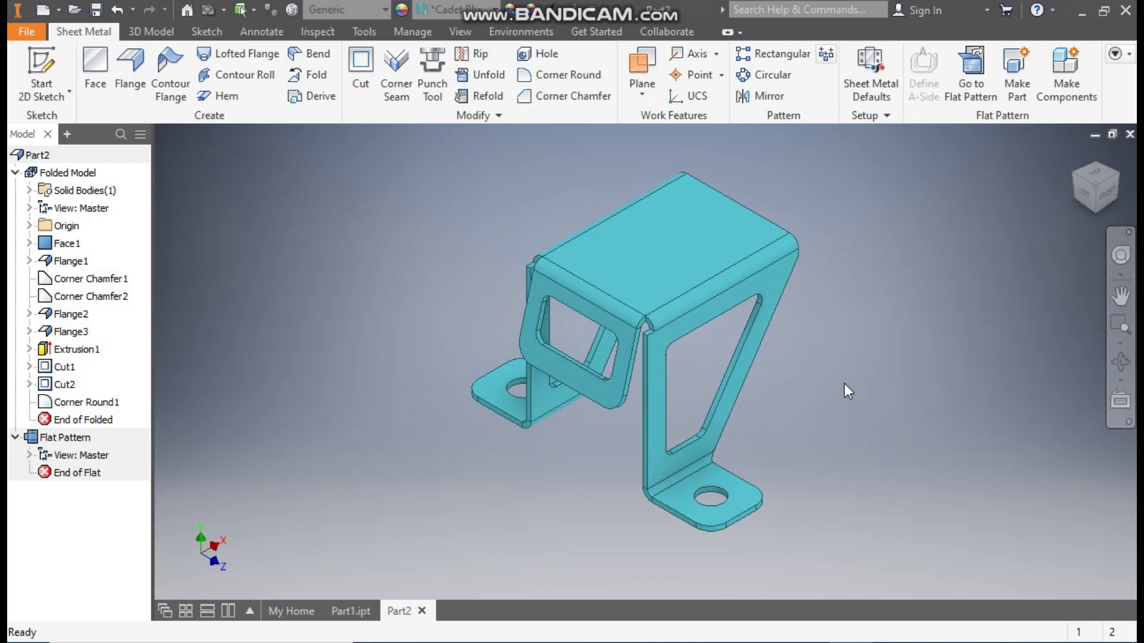
mouse_move(834, 380)
middle_mouse_down()
mouse_move(761, 383)
mouse_move(831, 362)
middle_mouse_up()
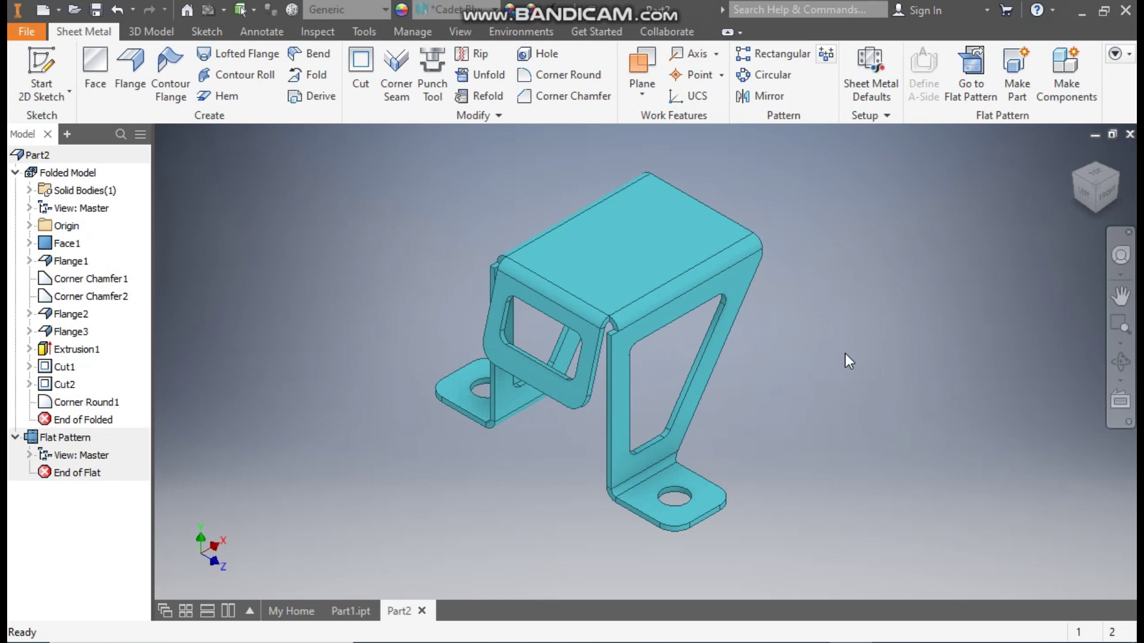